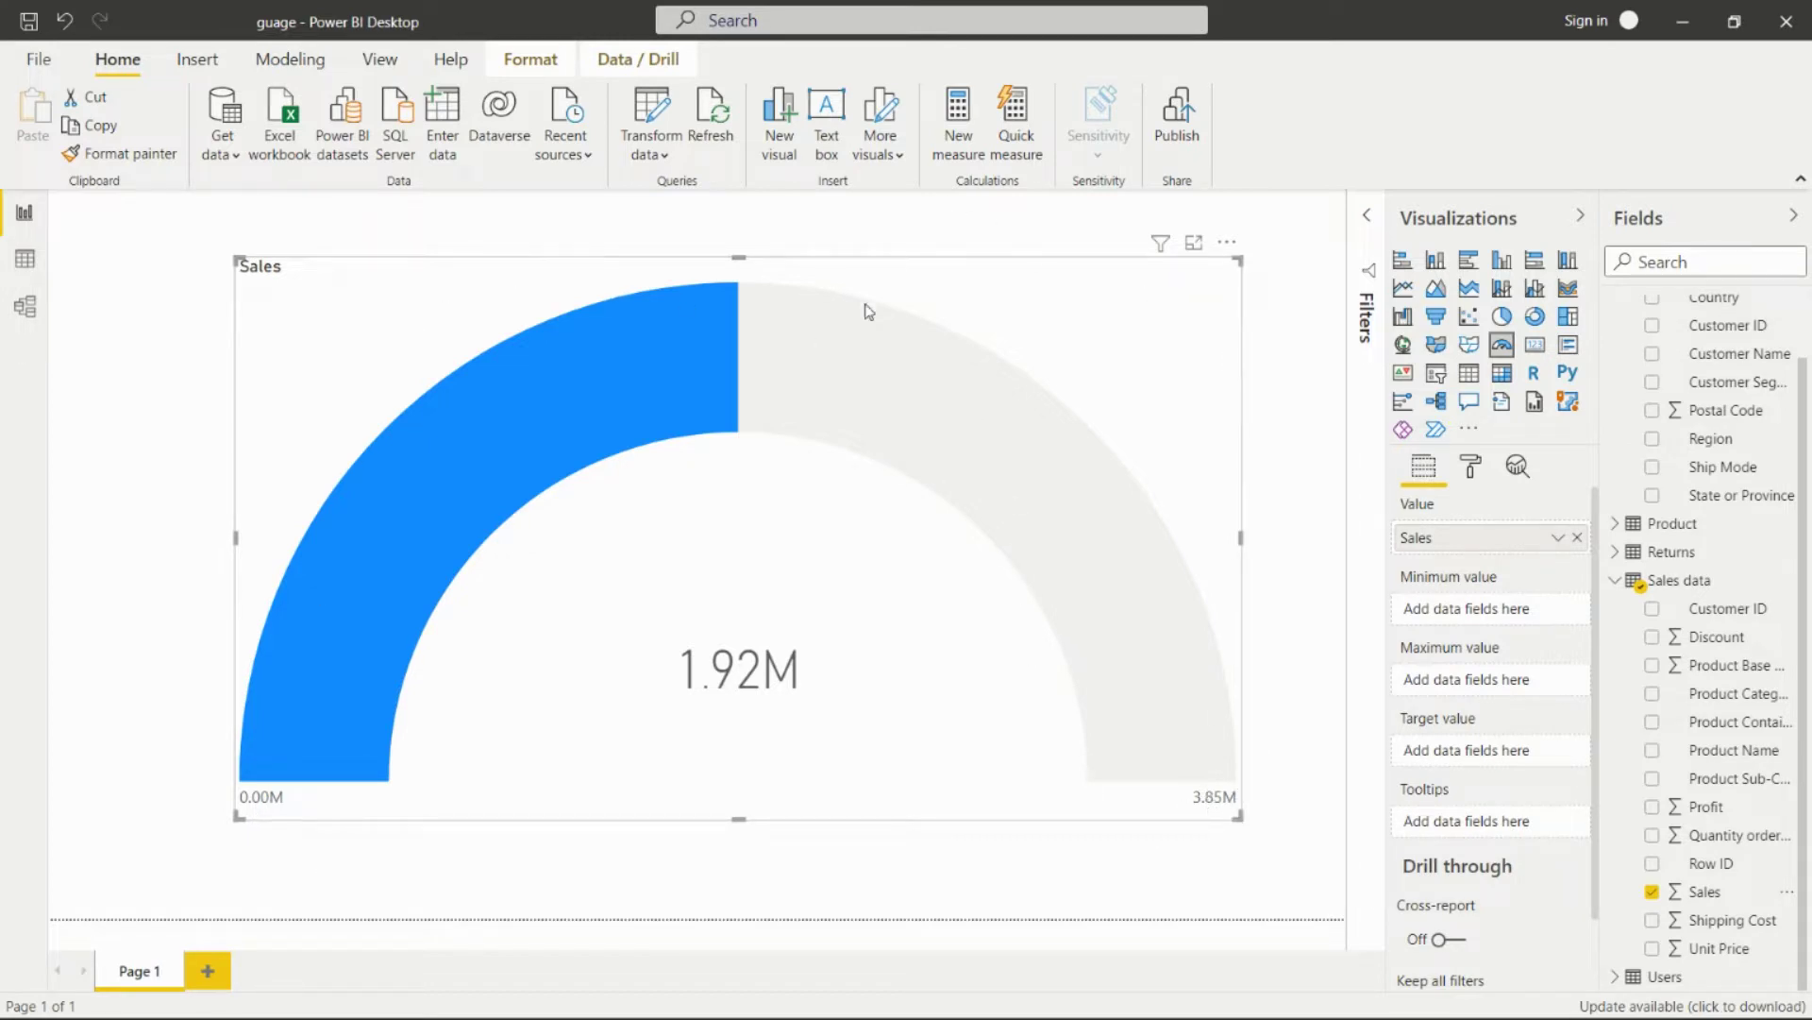
Enlarge the Sales gauge by extending its upper-left corner outward, keeping the opposite corner in place.
mouse_move(737, 302)
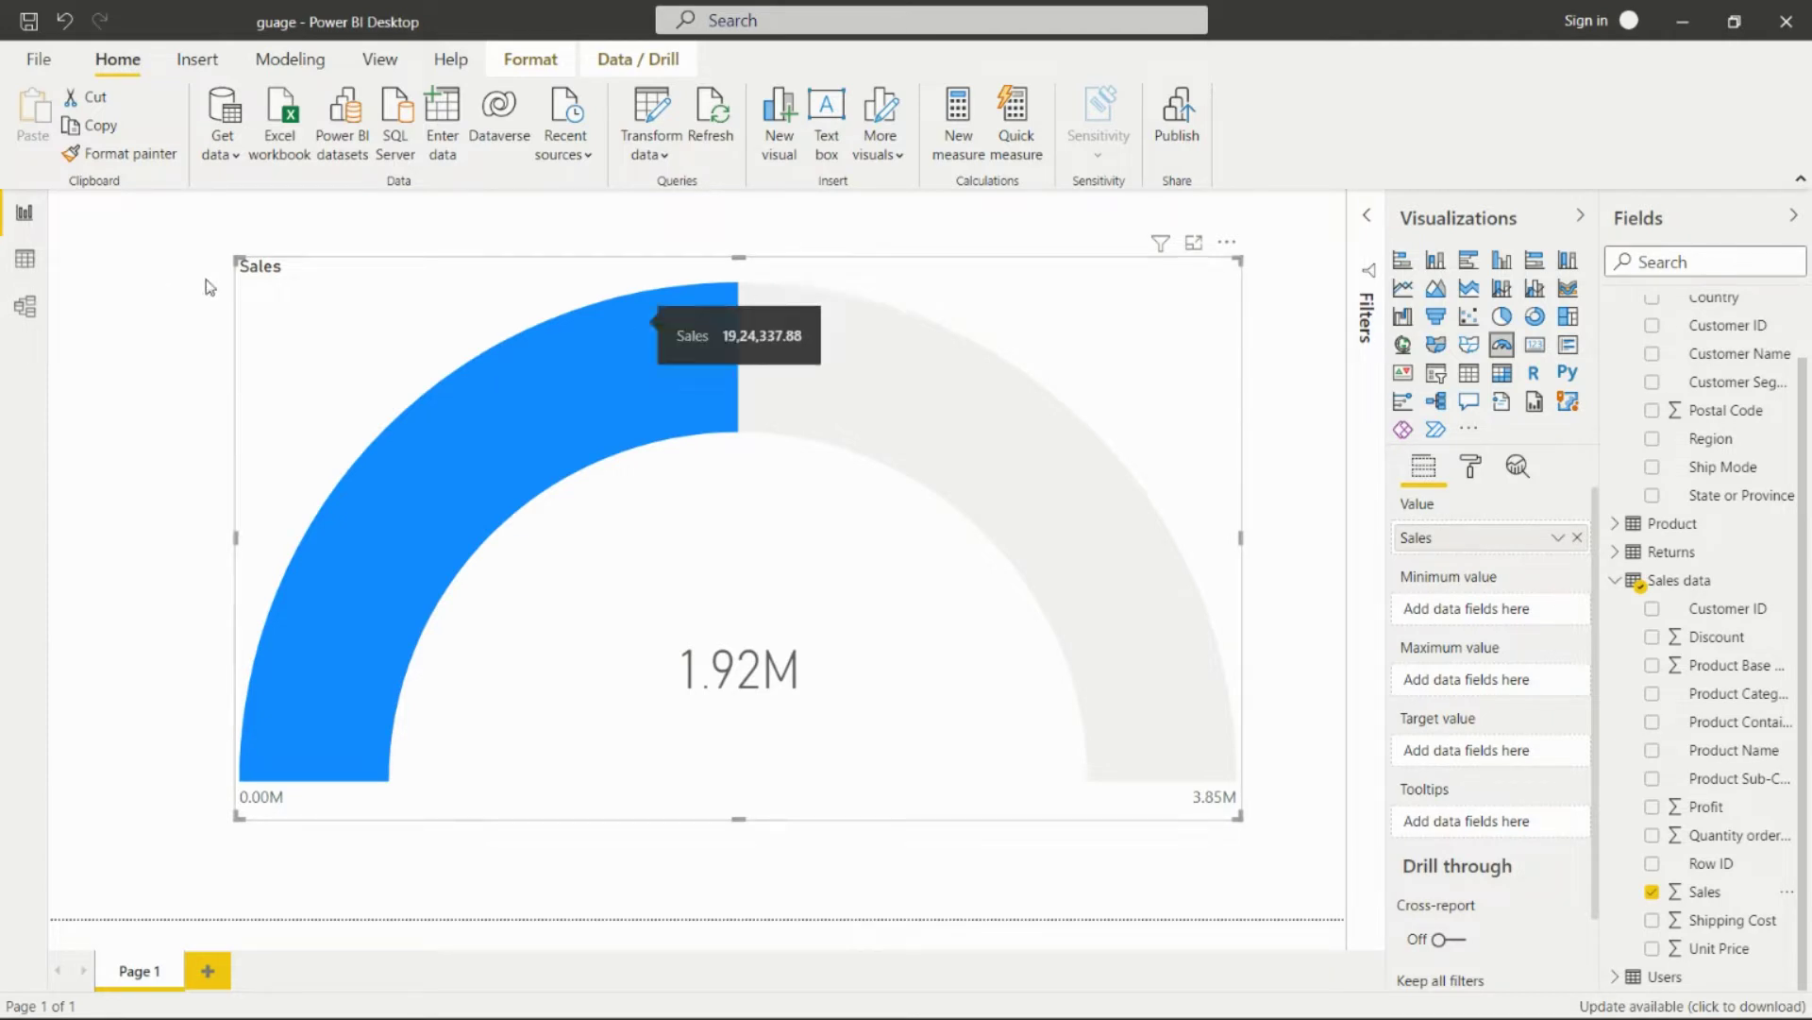
left_click_drag(233, 267, 104, 240)
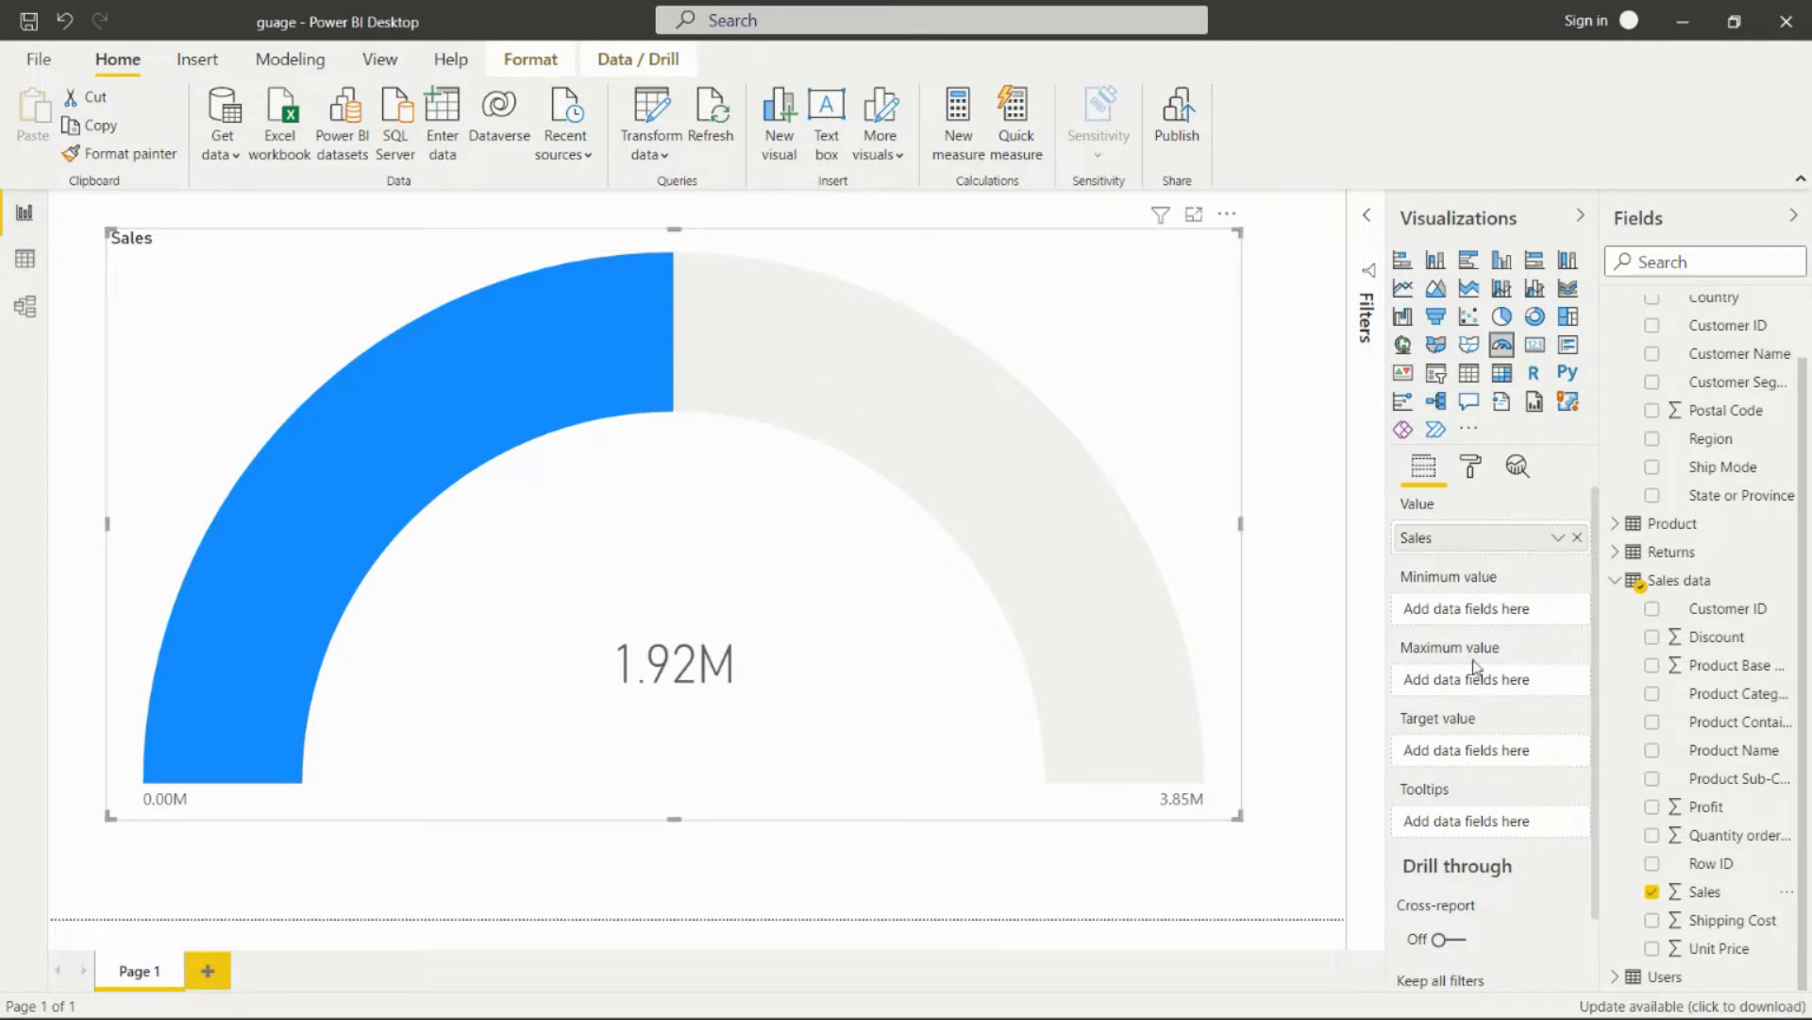
left_click(1275, 463)
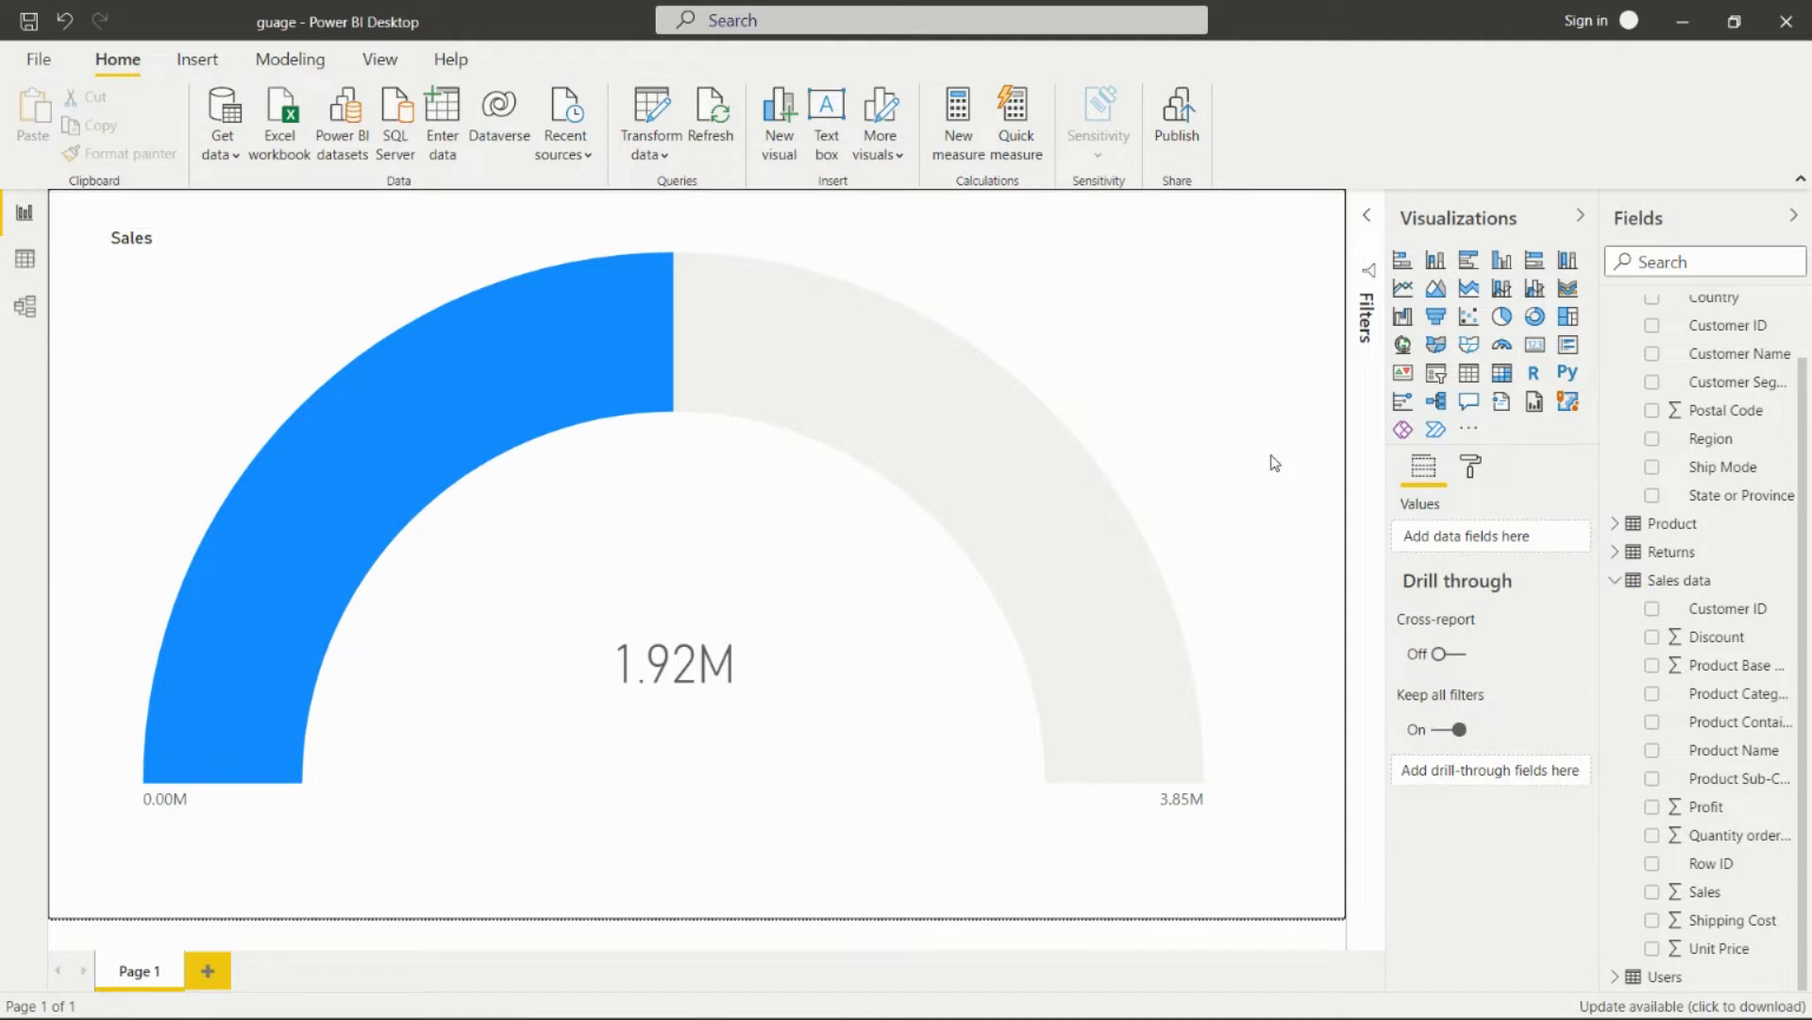
Try a gauge axis minimum of 2.0 and maximum of 56 on the Sales gauge.
left_click(1107, 332)
left_click(1489, 462)
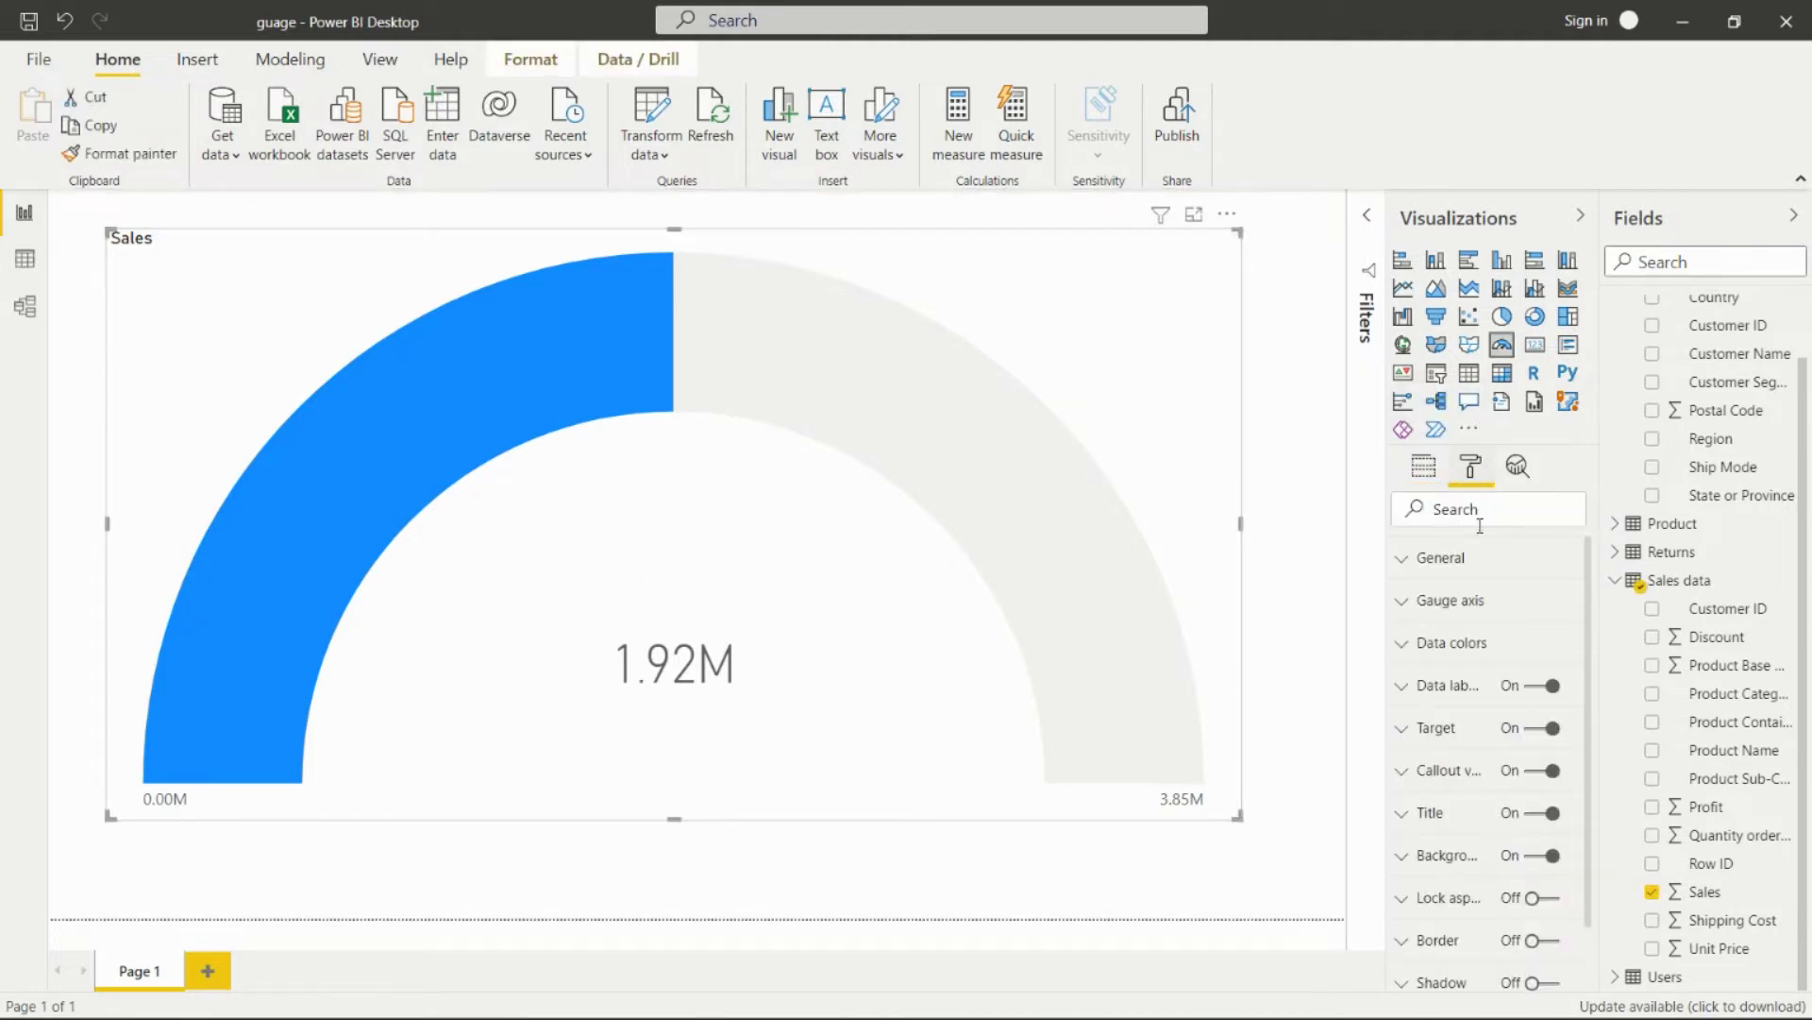
left_click(1413, 605)
left_click(1447, 670)
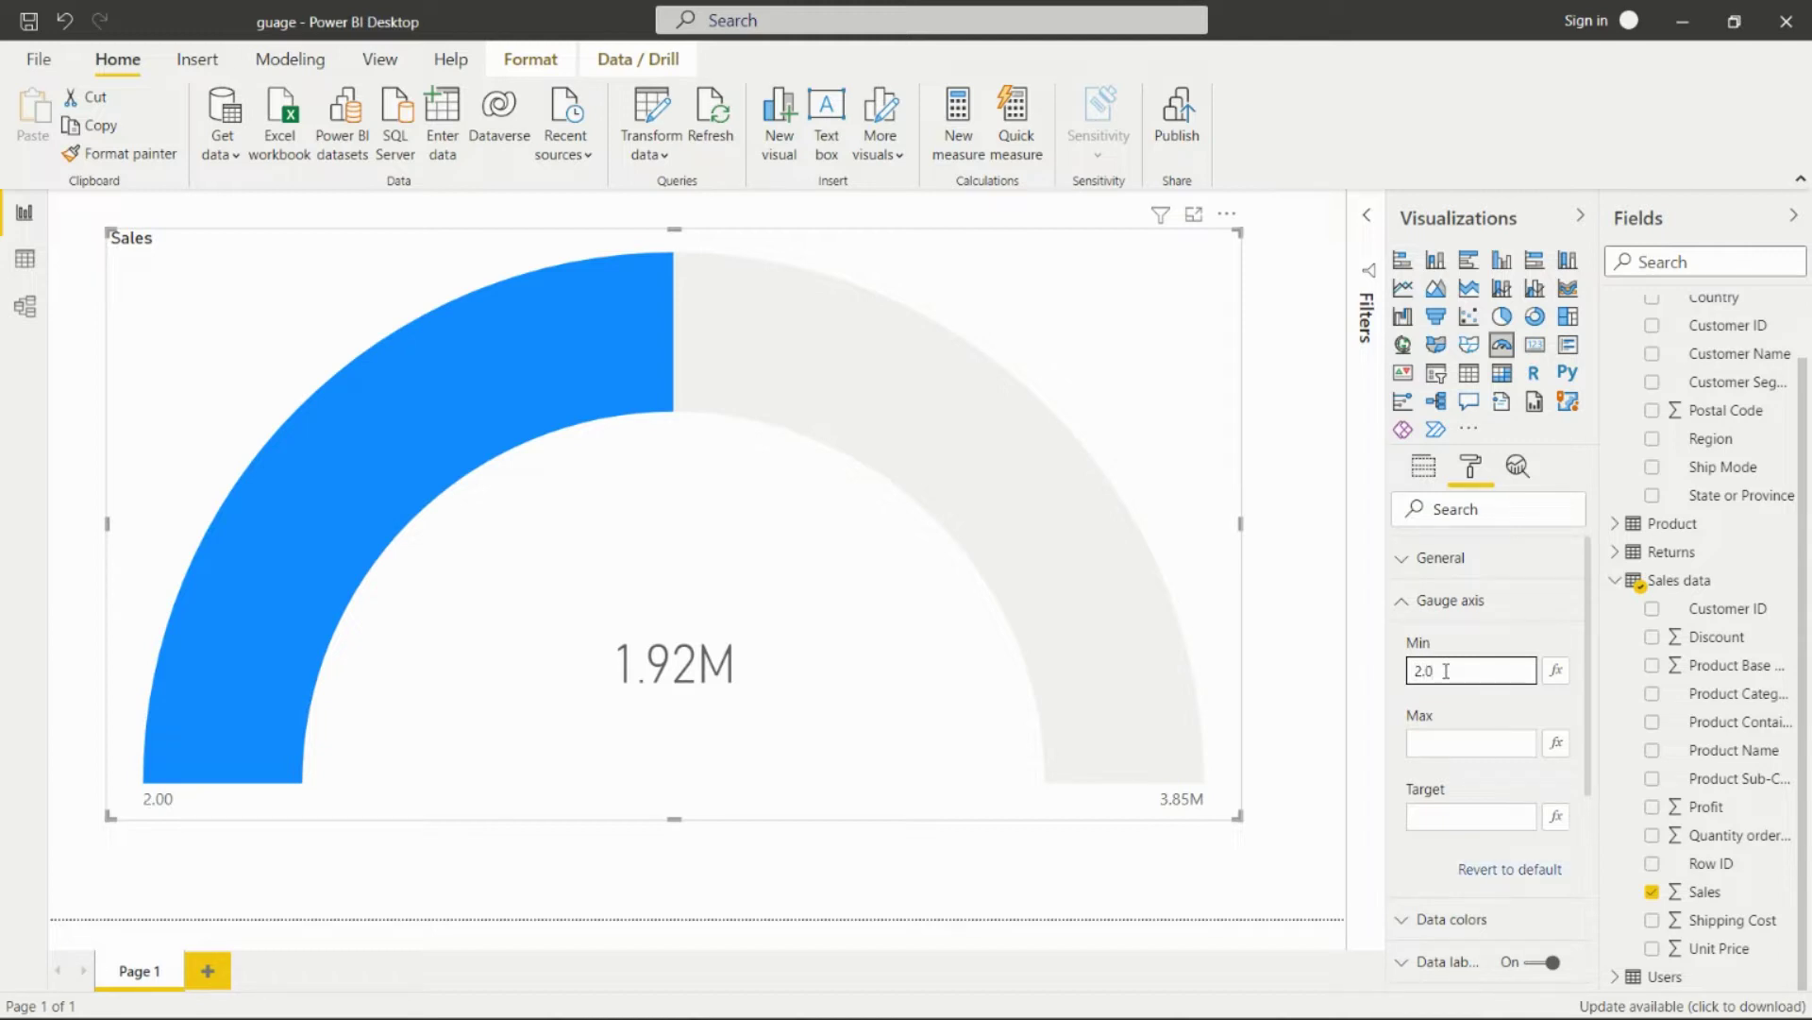
left_click(1450, 732)
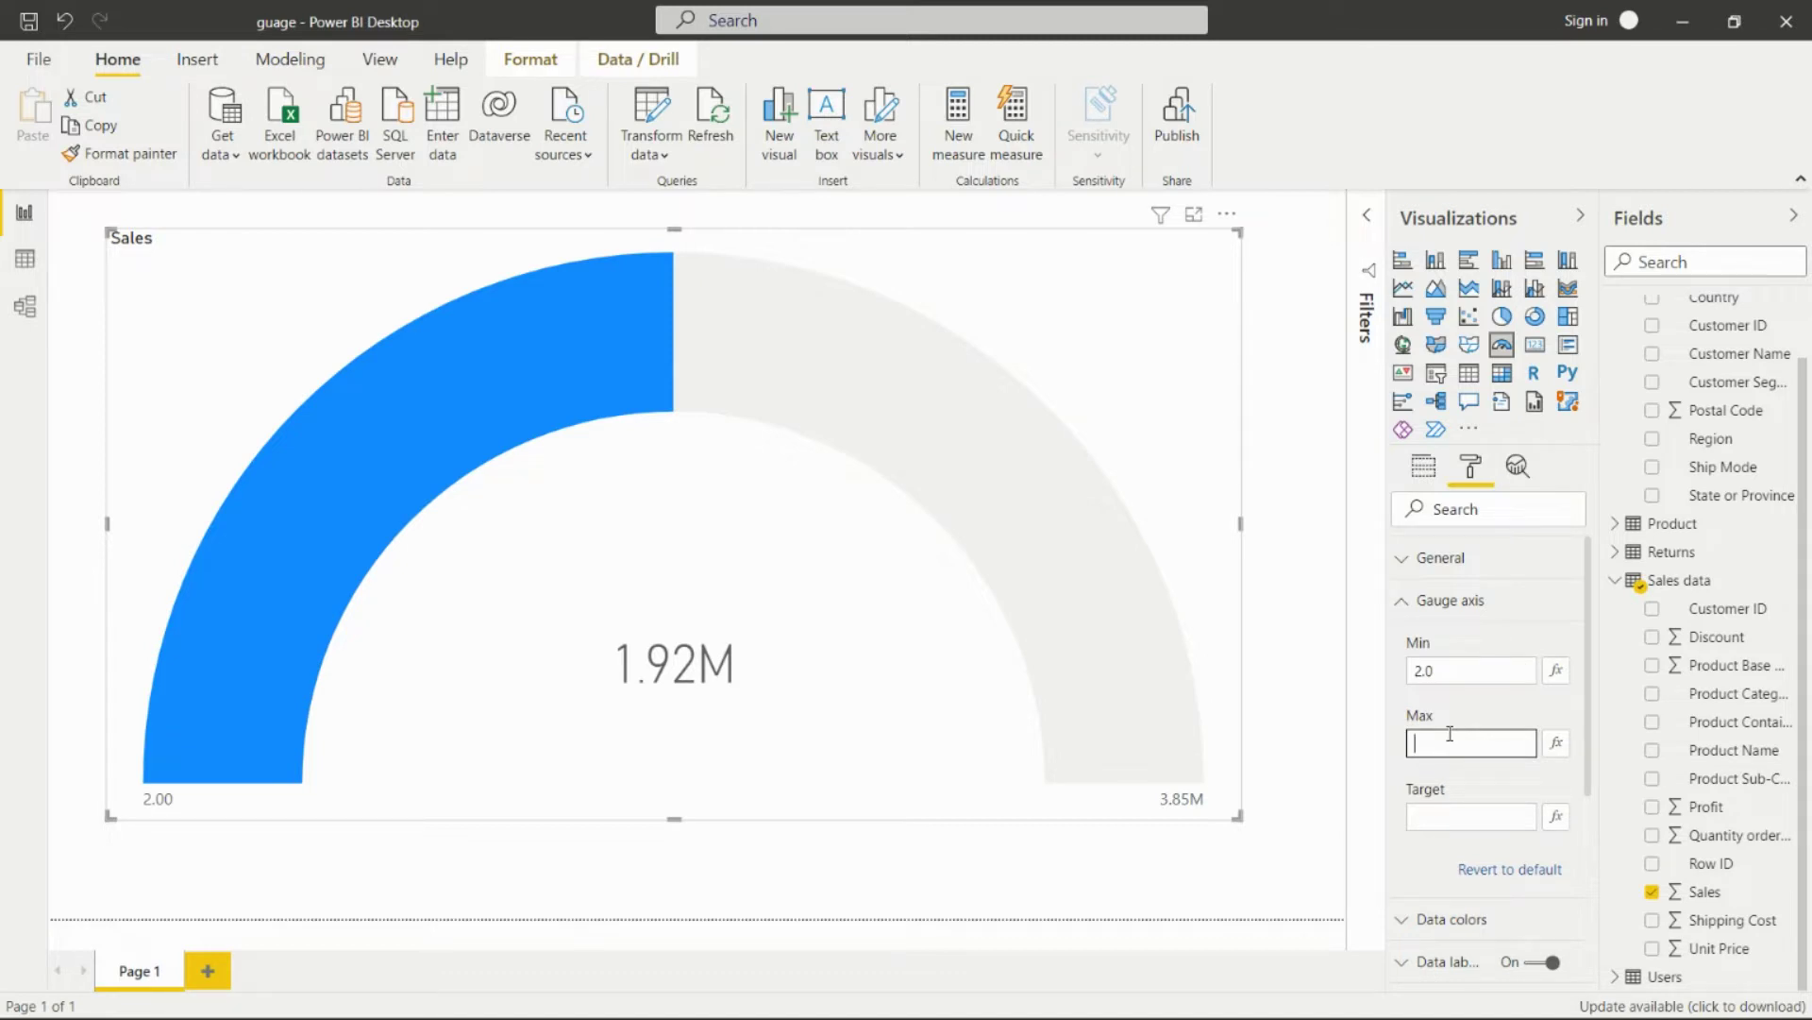
left_click(1444, 672)
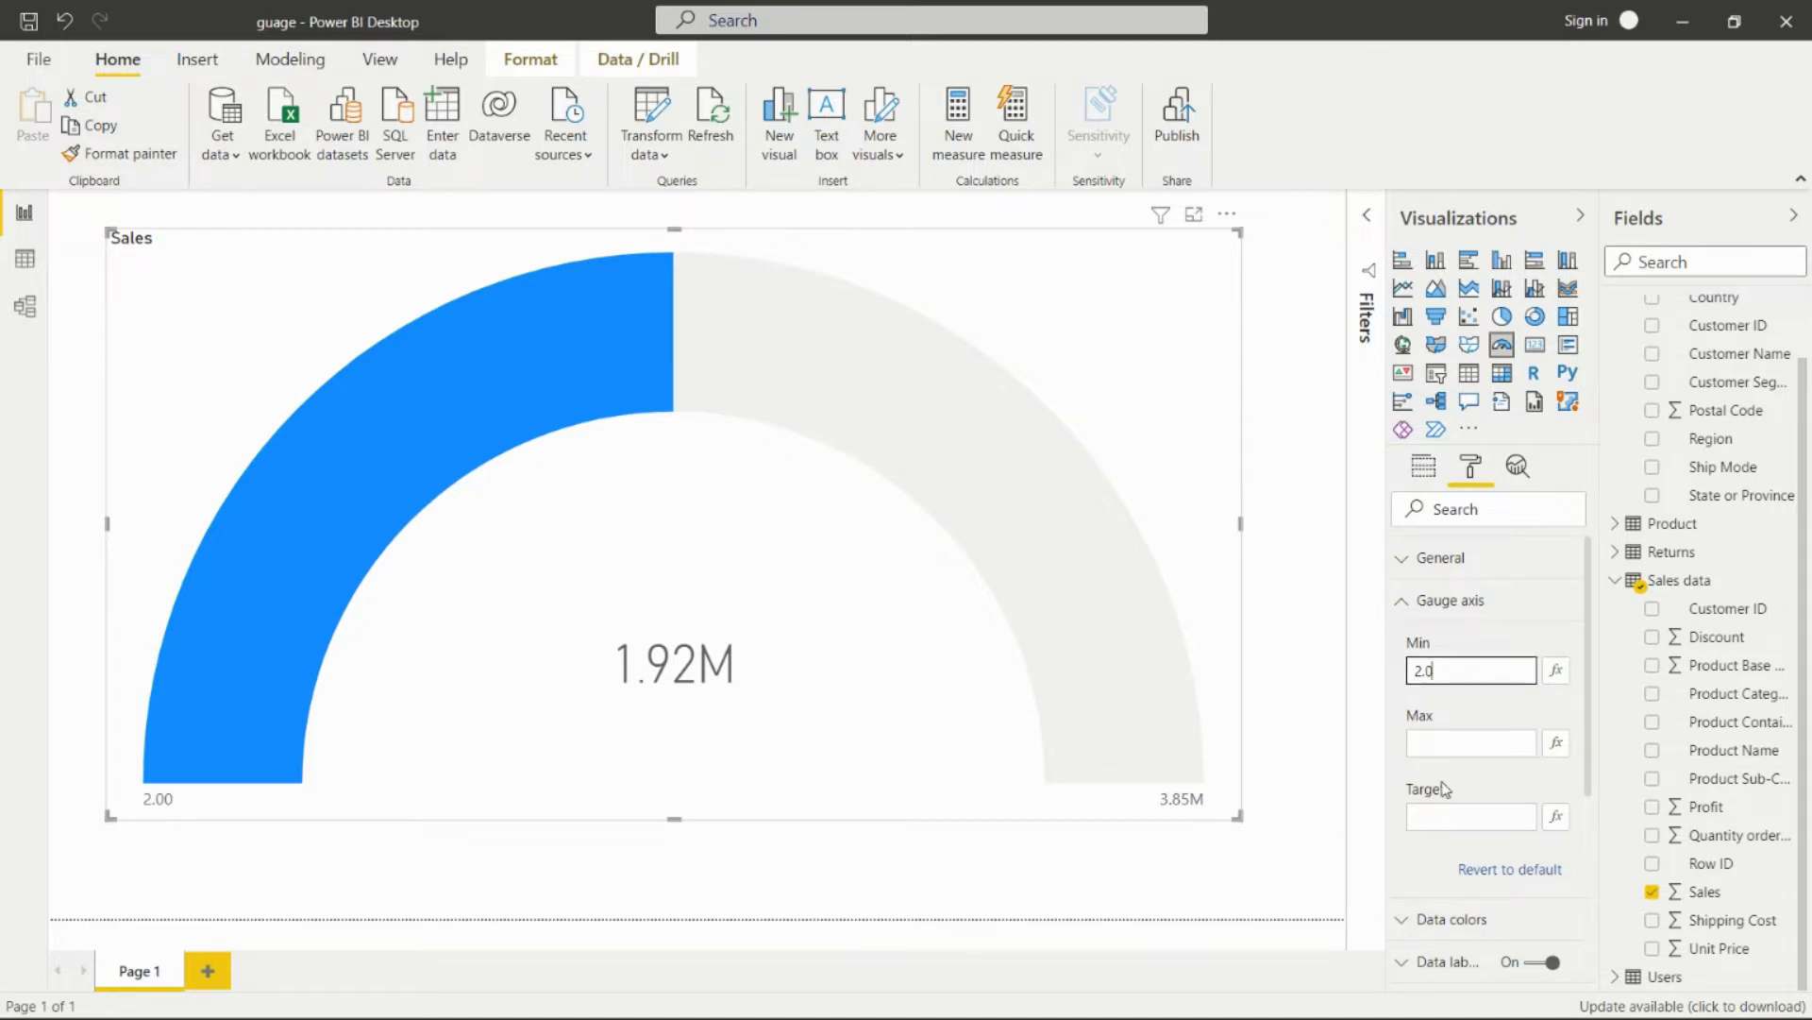
left_click(1450, 743)
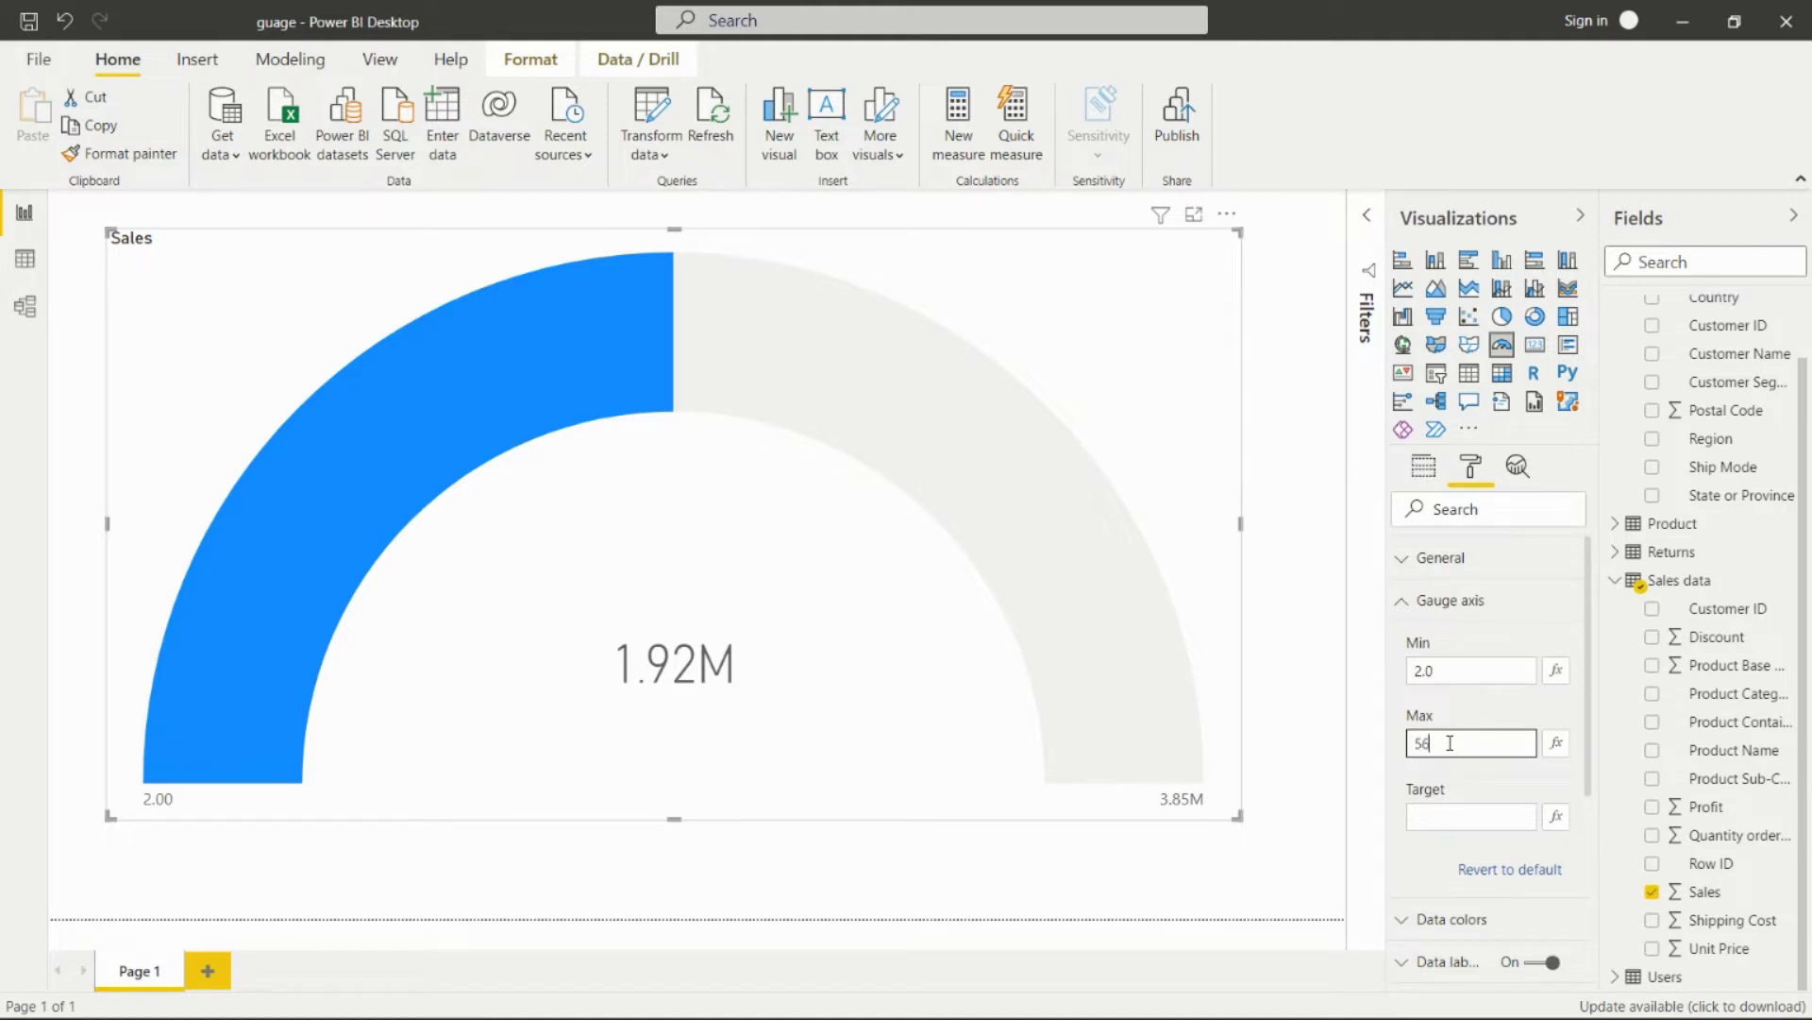
key("Return")
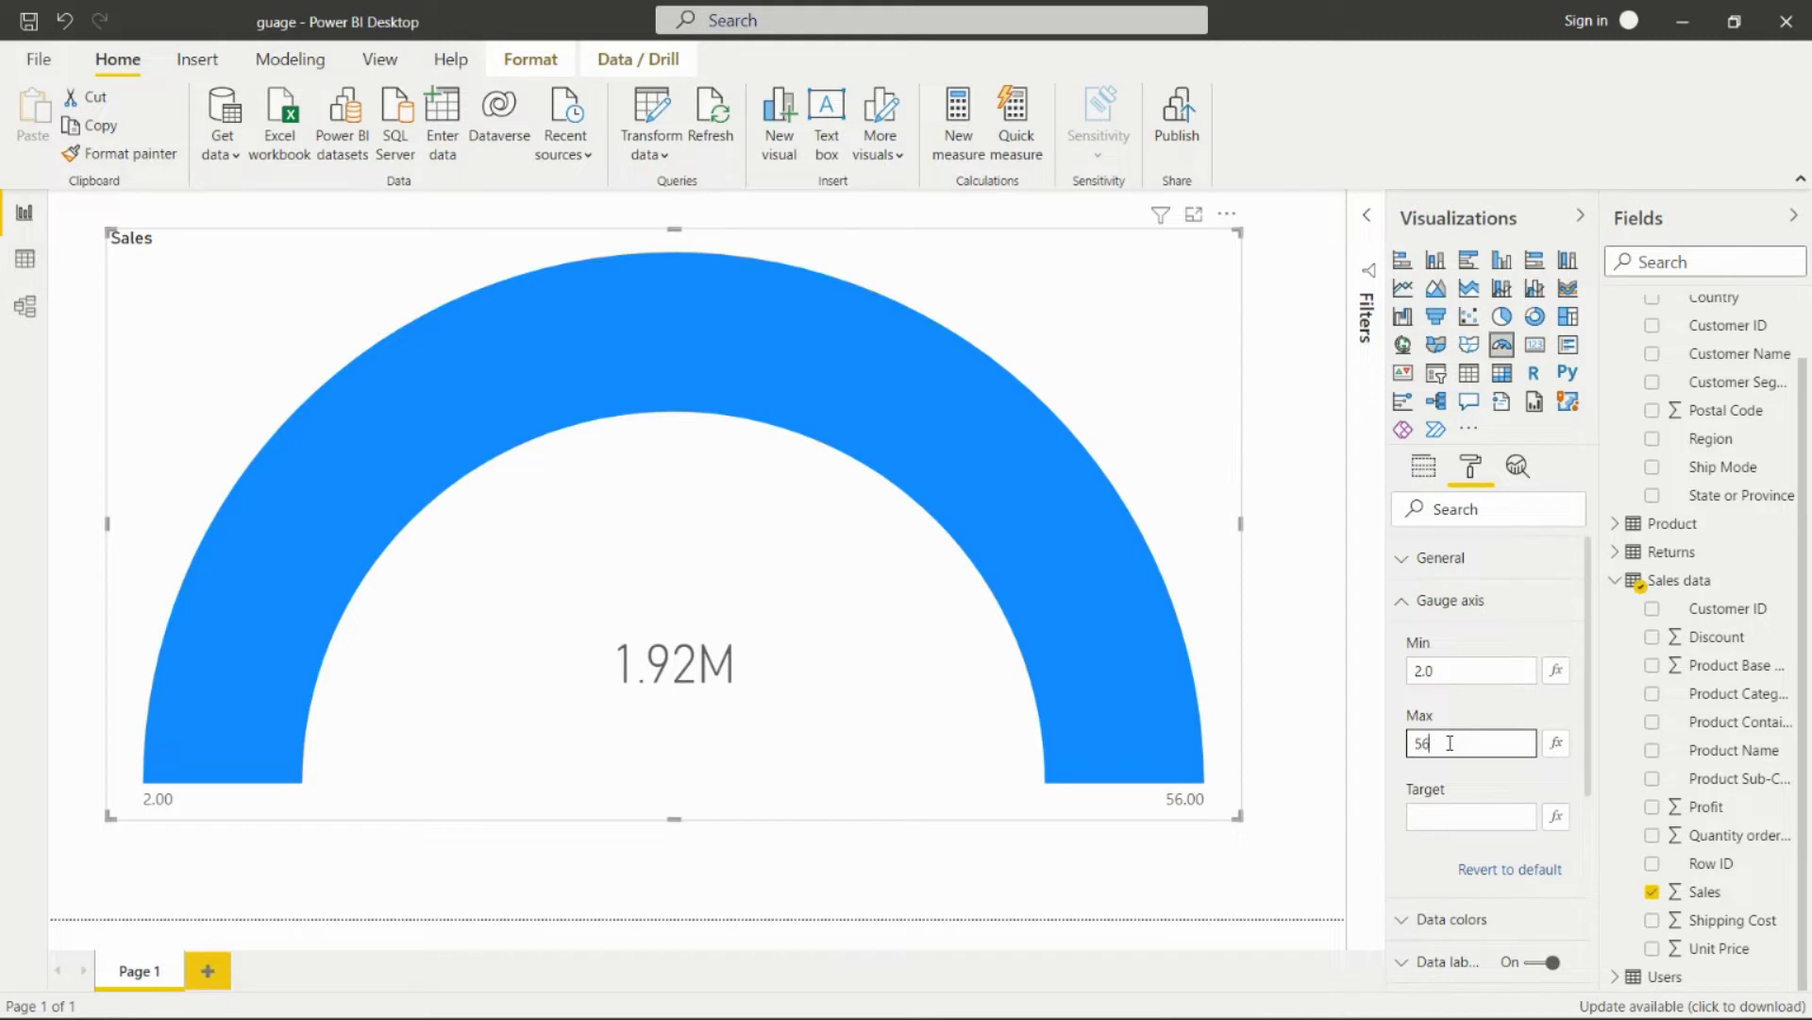
Clear the custom maximum and minimum values from the gauge axis.
key("Return")
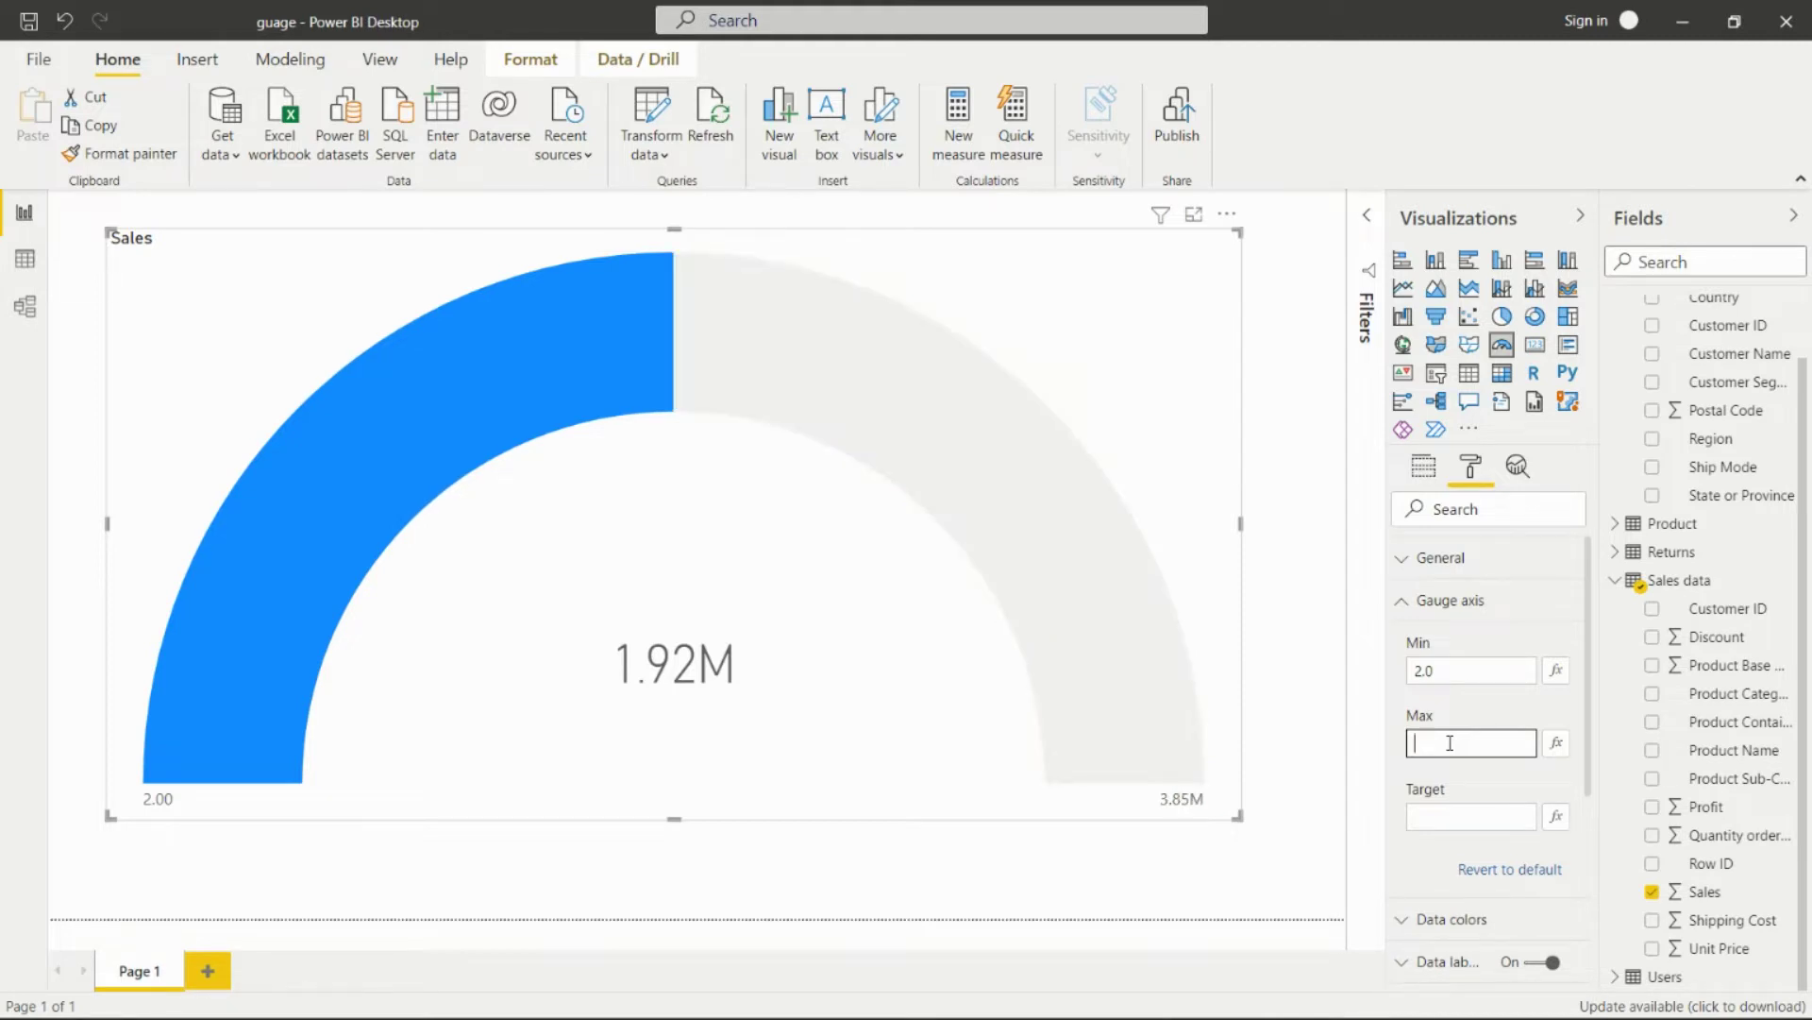
scroll(1464, 839, "down", 1)
left_click(1463, 839)
scroll(1469, 714, "up", 1)
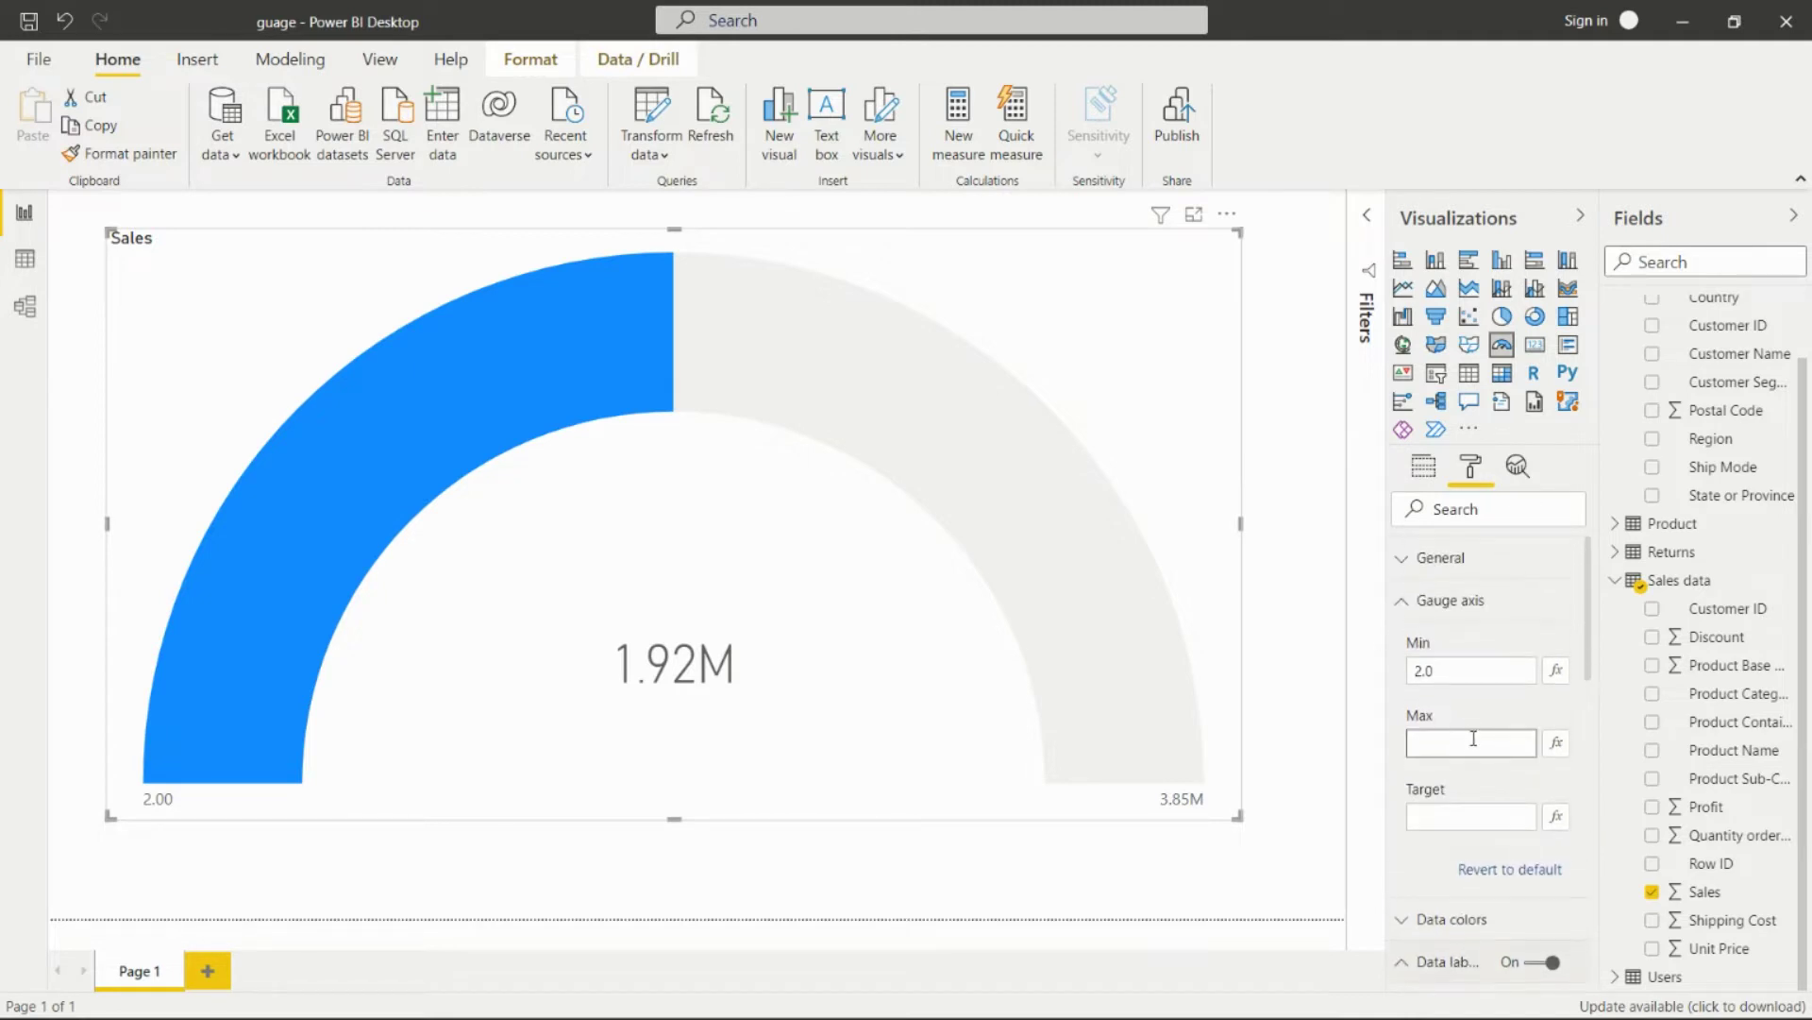
scroll(1469, 783, "down", 3)
scroll(1469, 755, "up", 3)
left_click_drag(1450, 669, 1400, 680)
Set the gauge's fill data color to the light orange shade of the theme colors.
scroll(1499, 722, "down", 3)
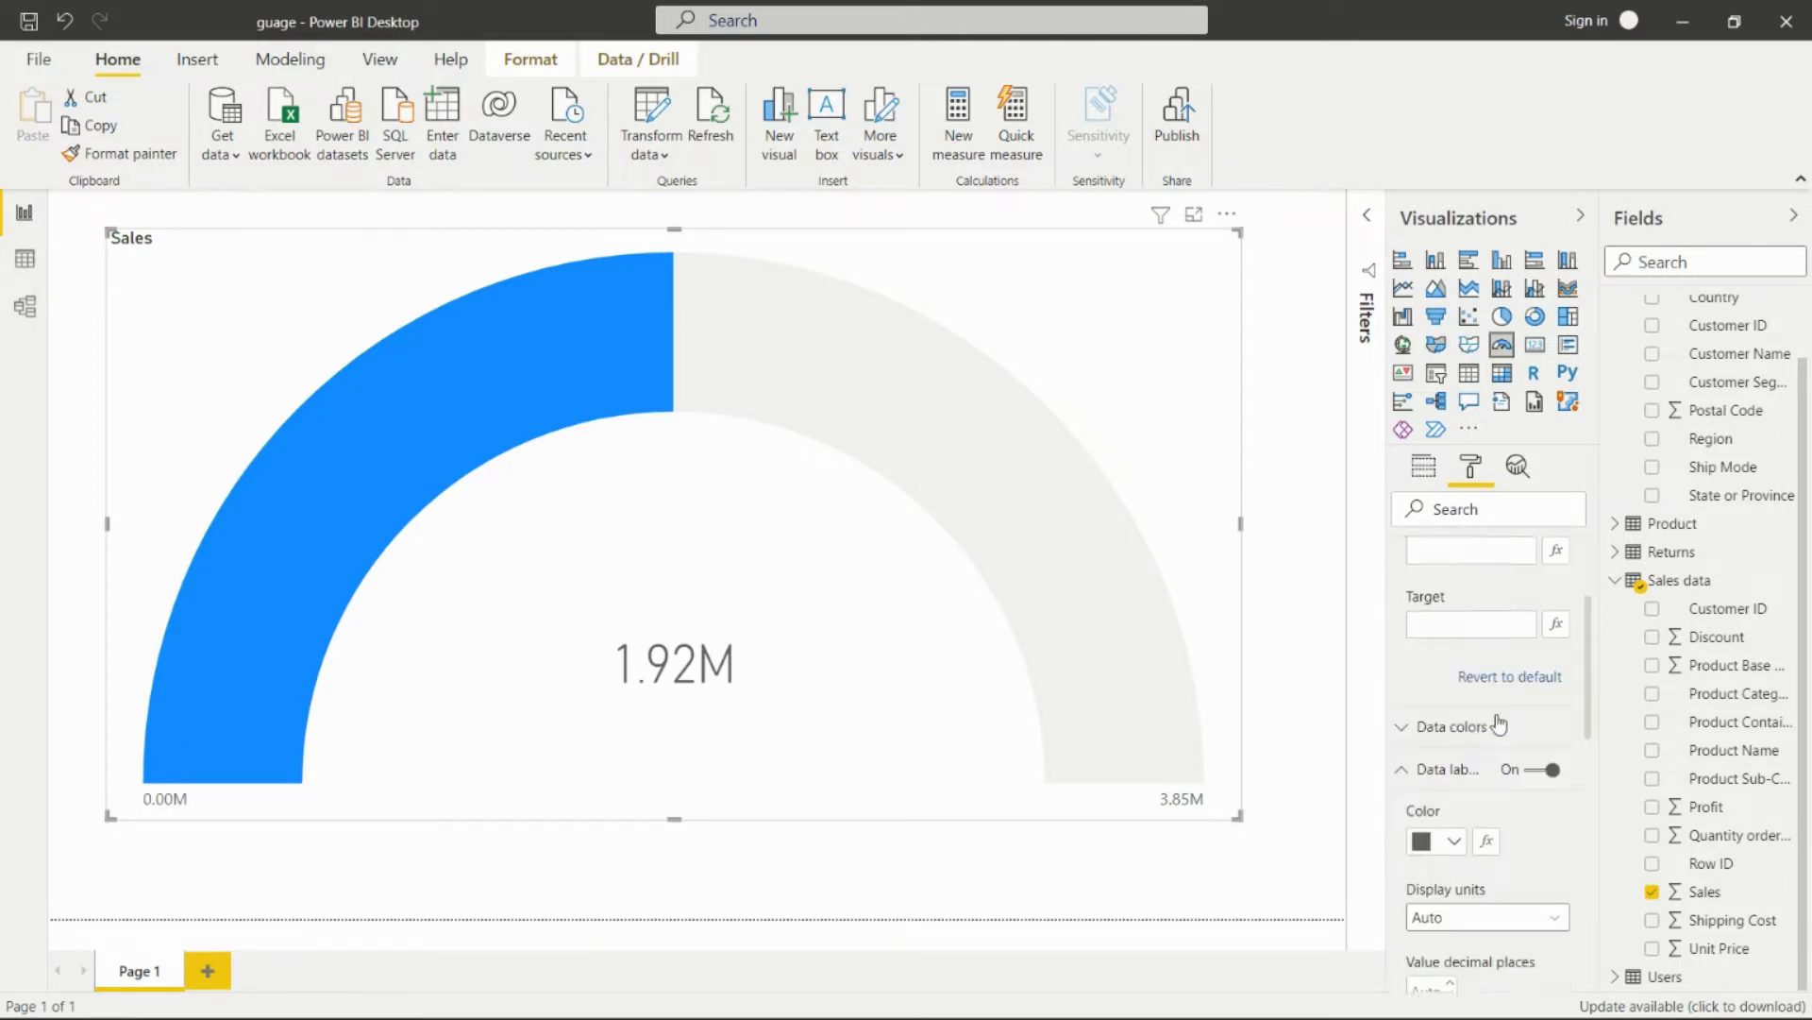
left_click(1413, 701)
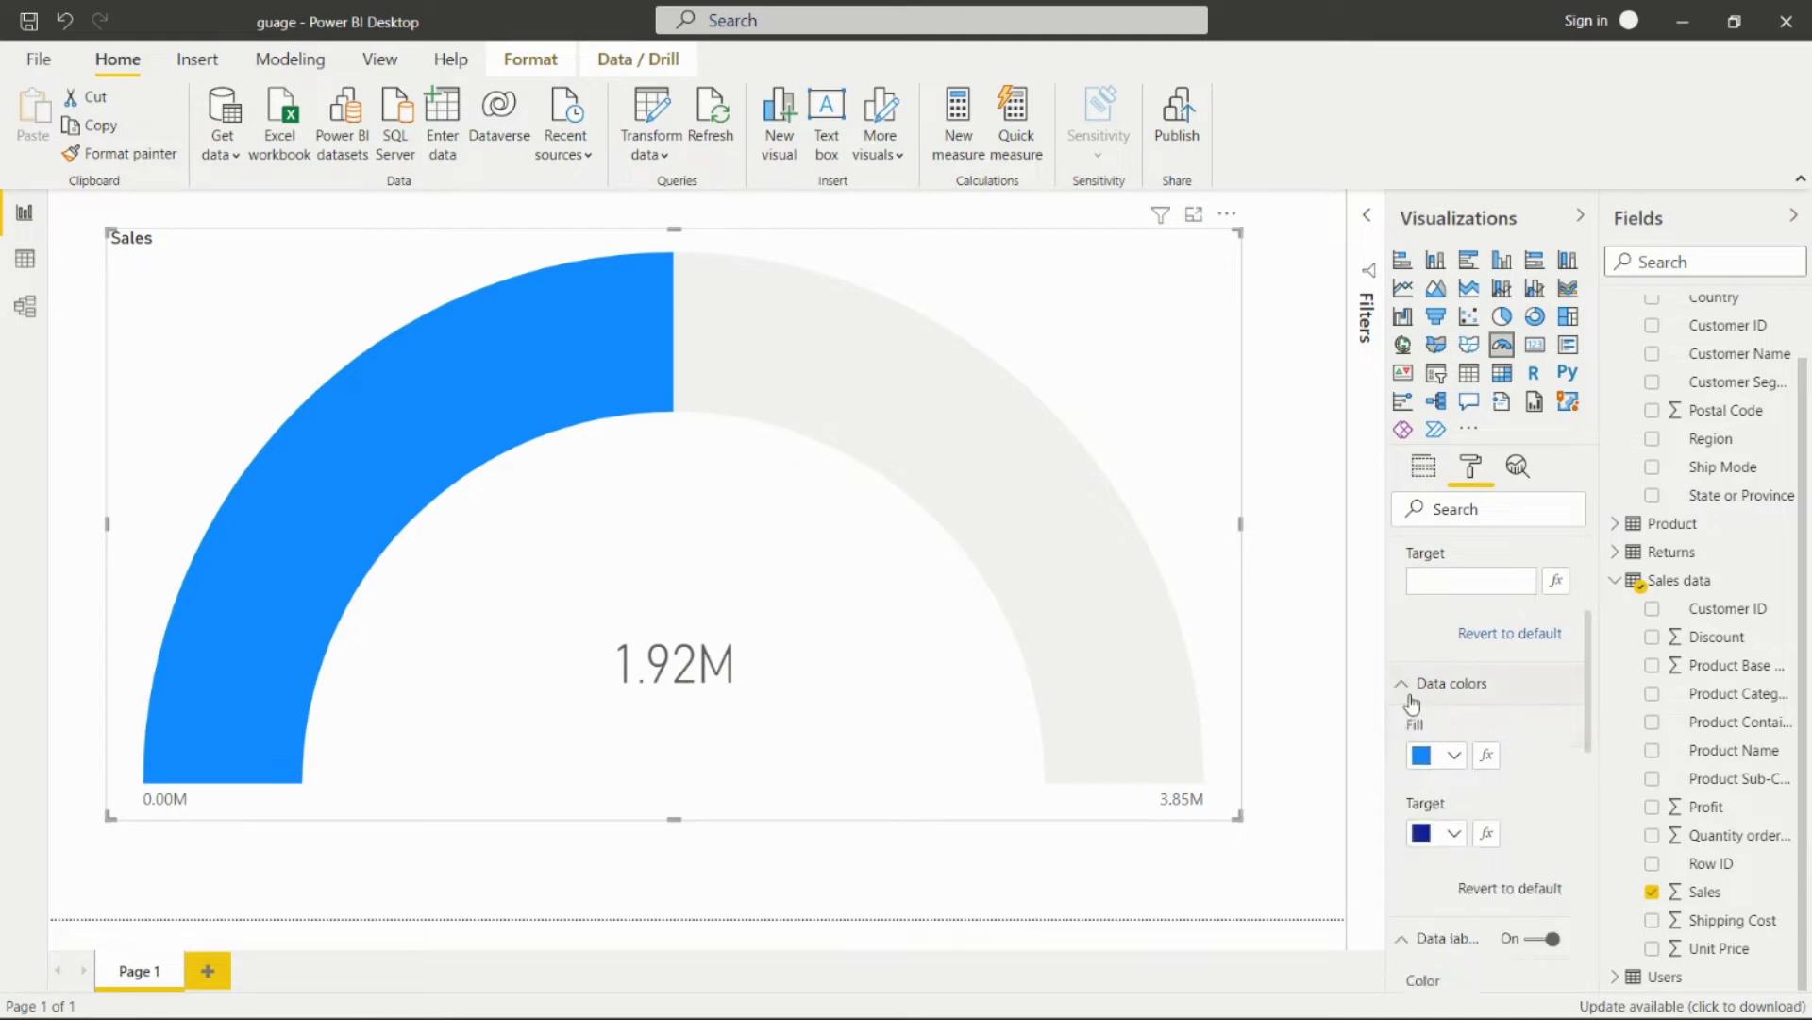
scroll(1426, 723, "down", 1)
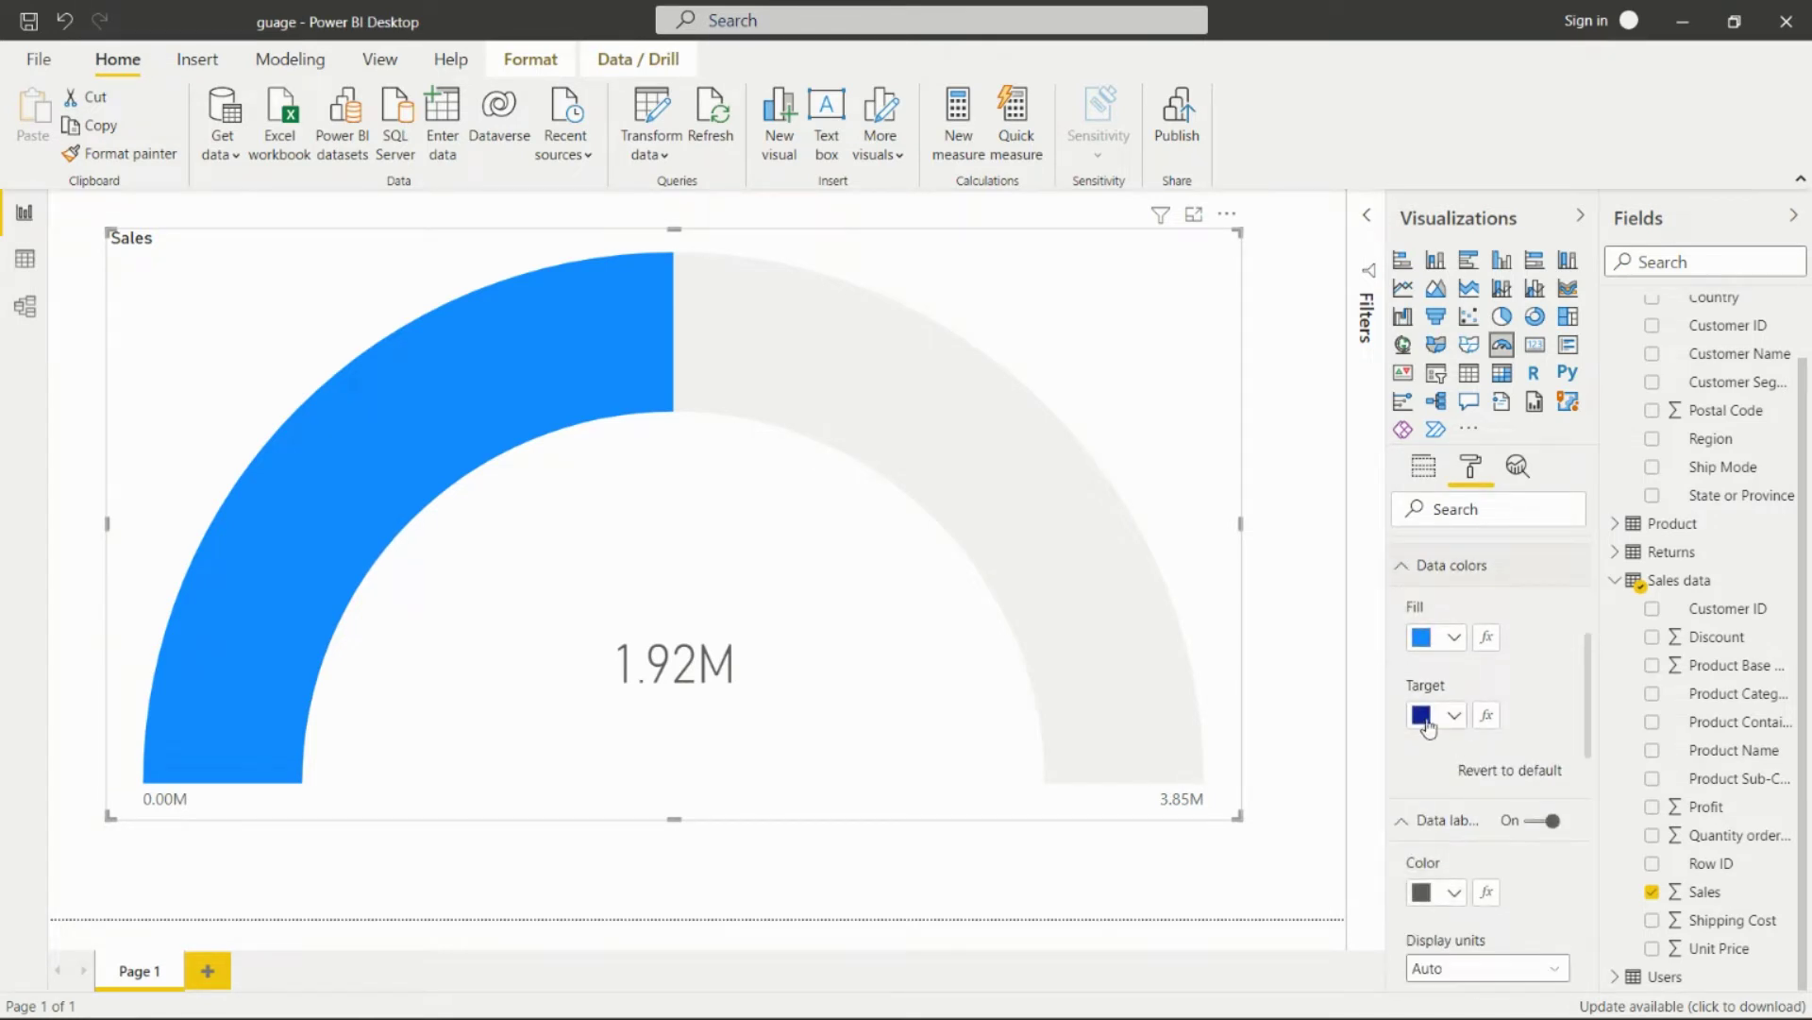
left_click(1455, 638)
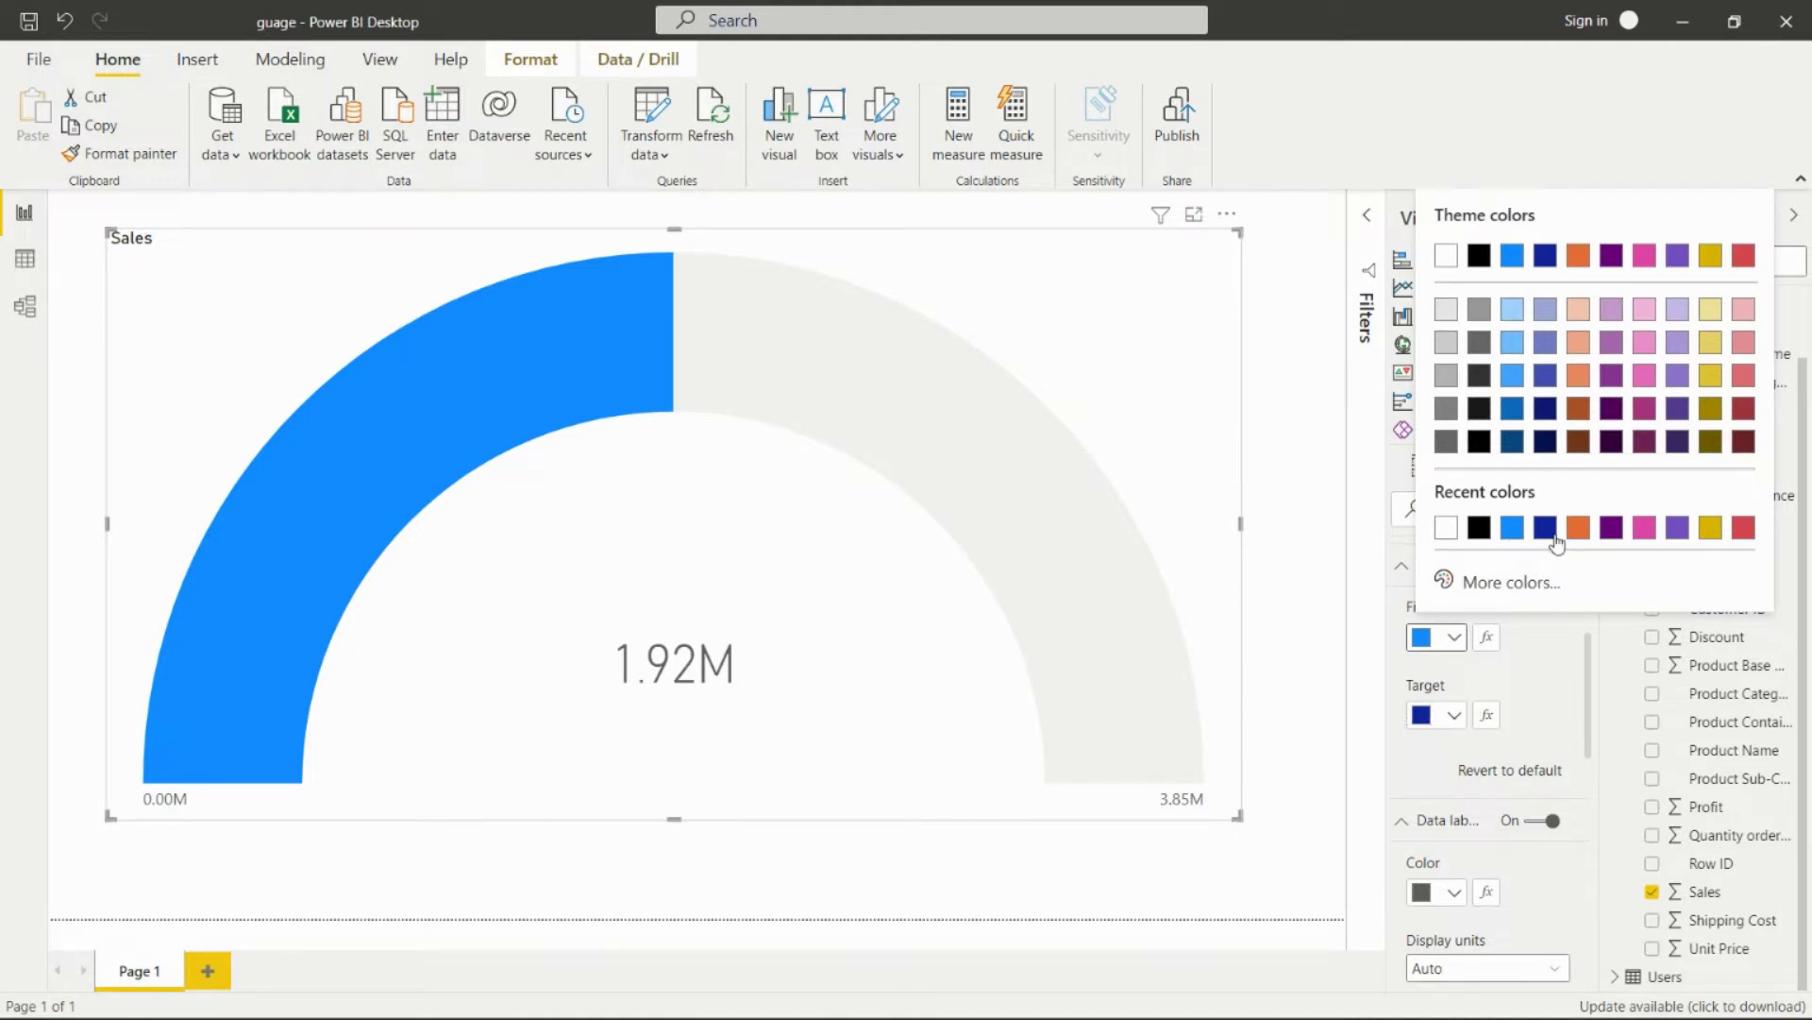
left_click(1579, 375)
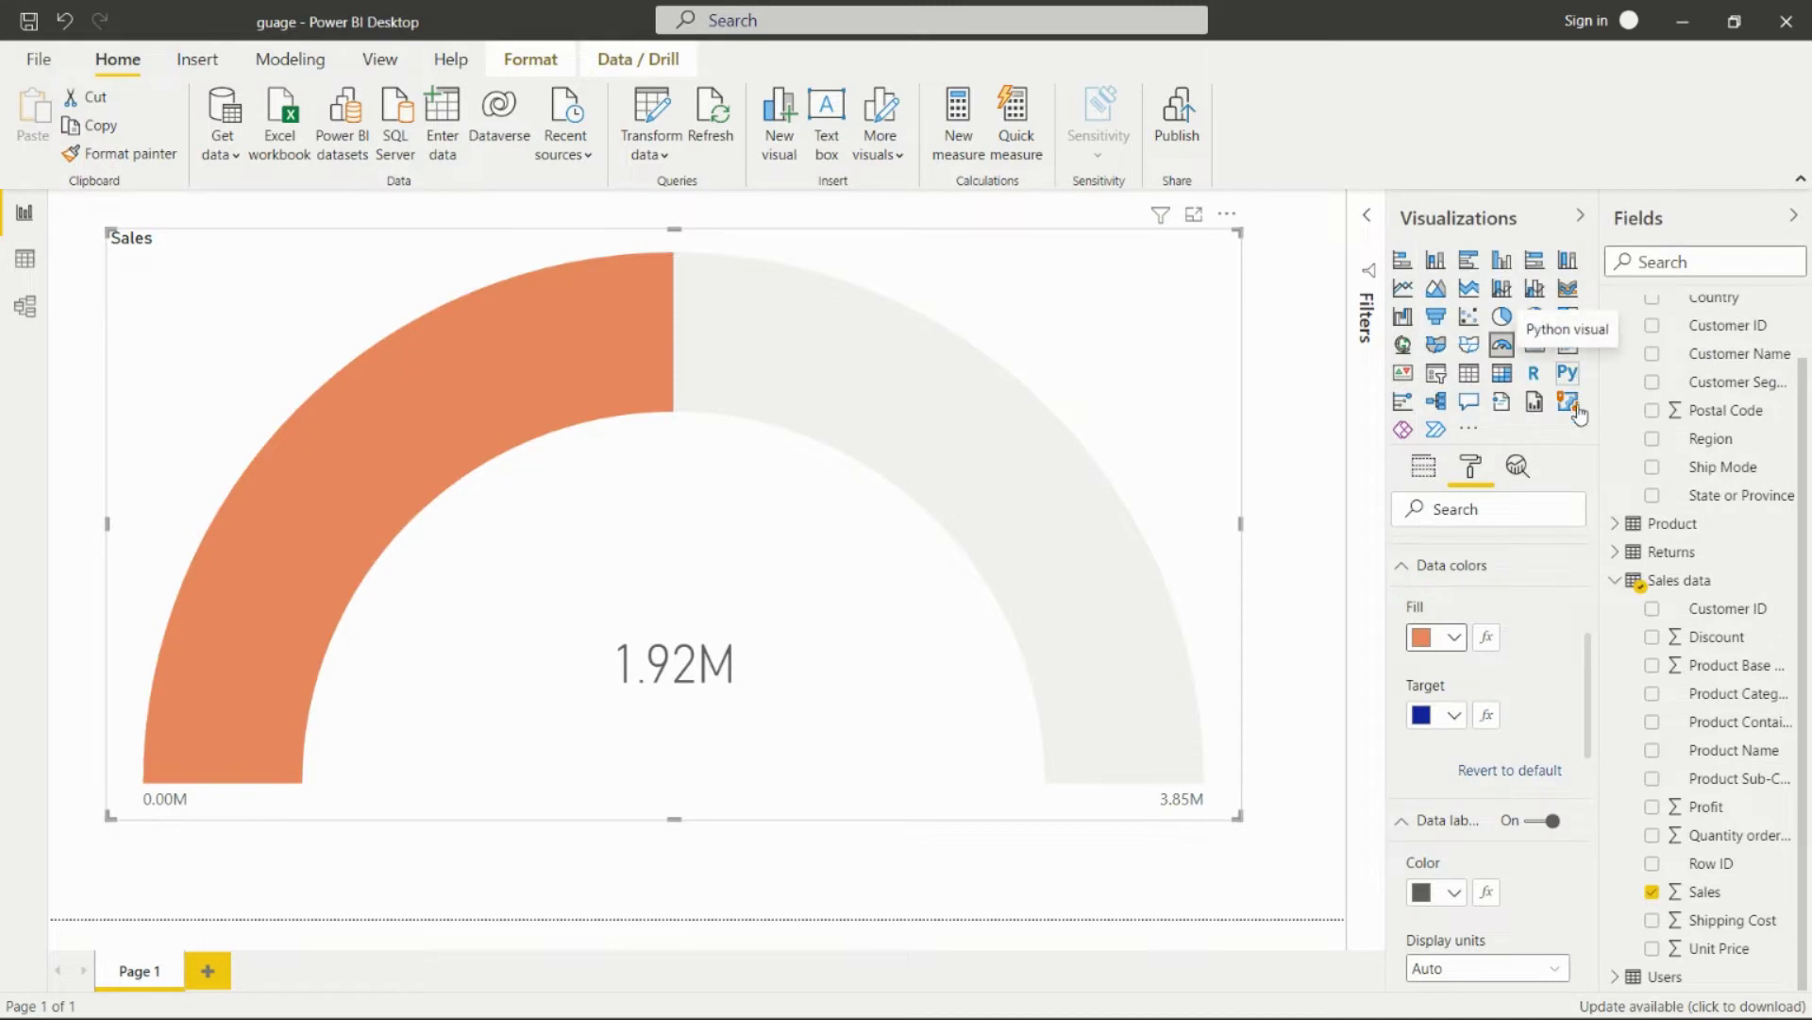
Try orange, dark pink and medium blue in turn as the gauge's target data color.
left_click(1454, 637)
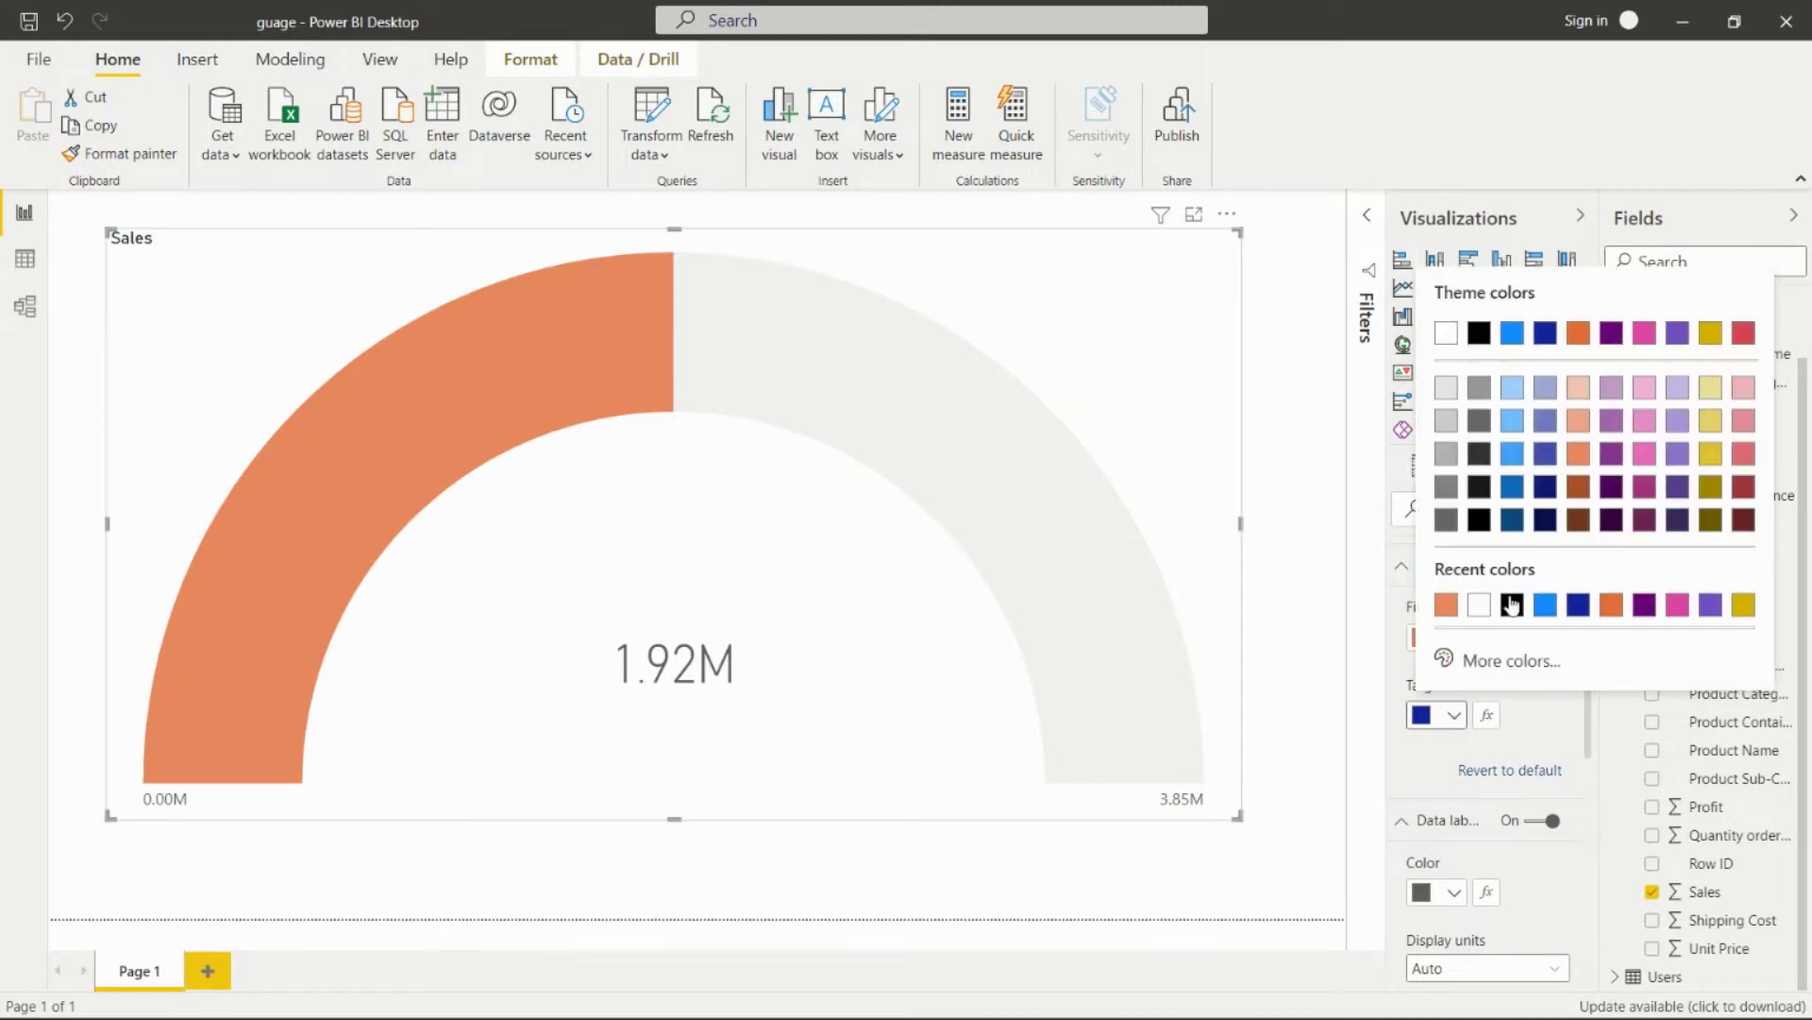
left_click(1615, 608)
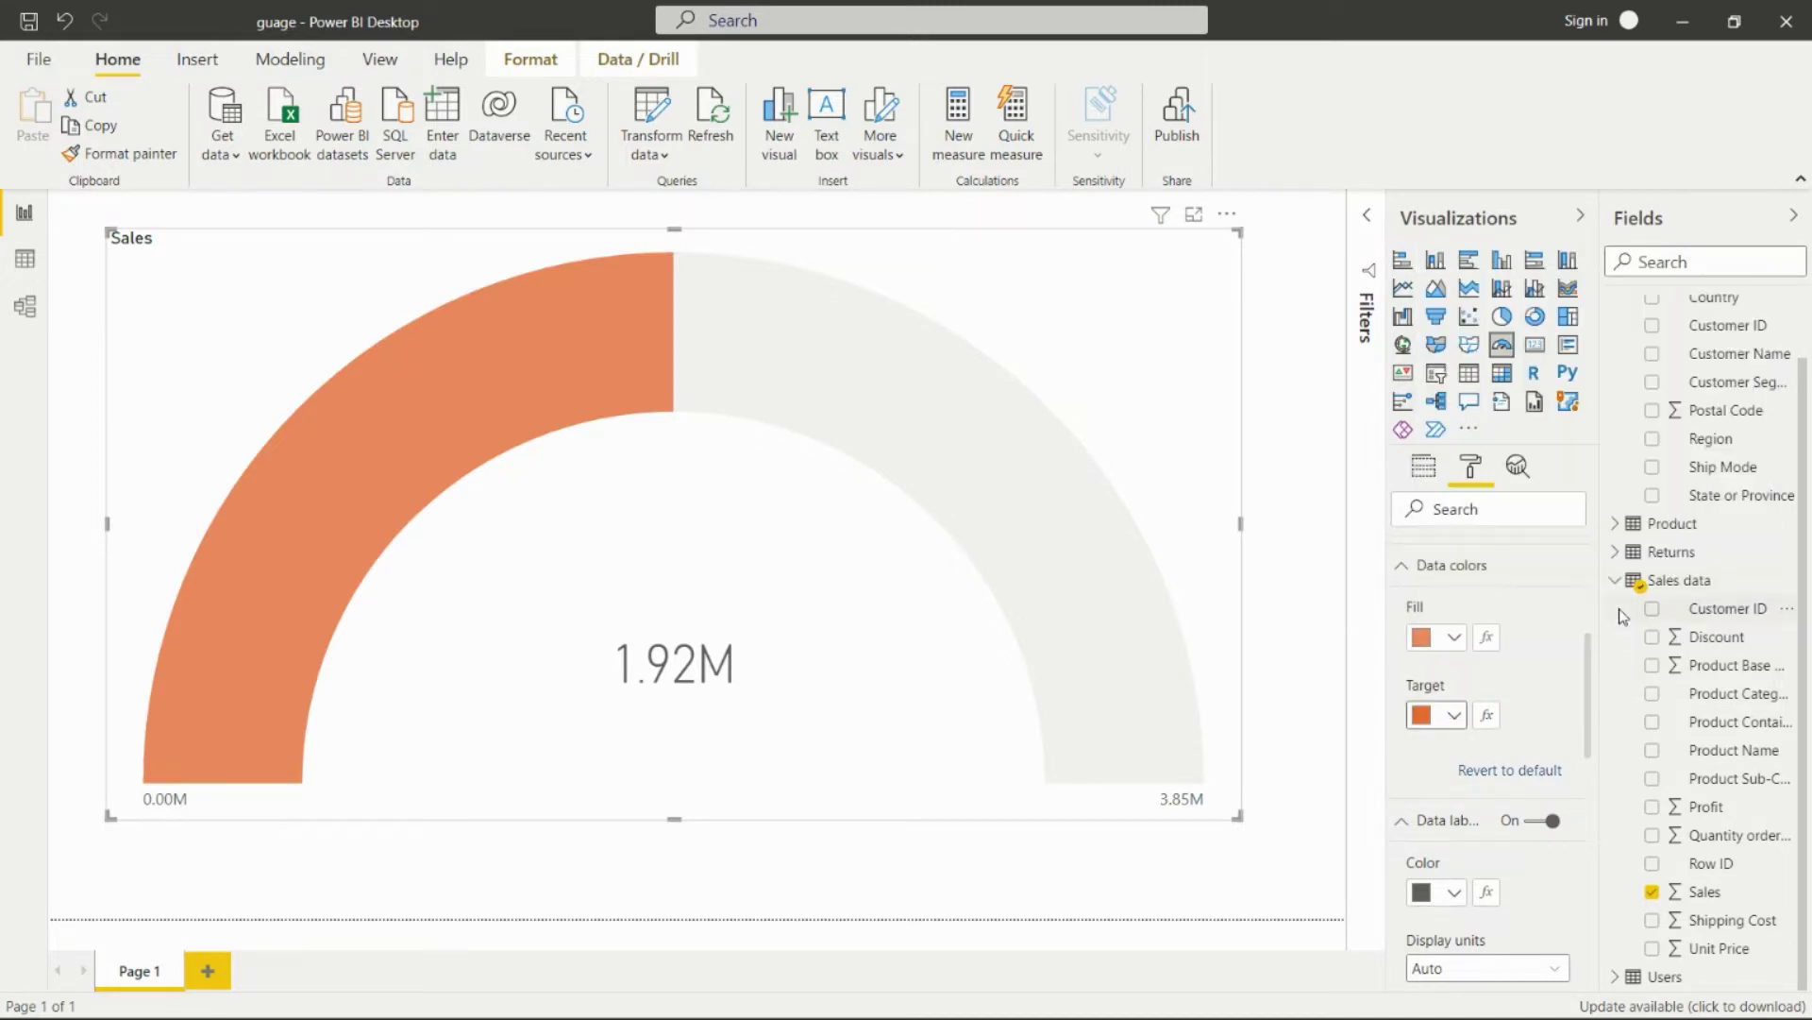
left_click(1455, 715)
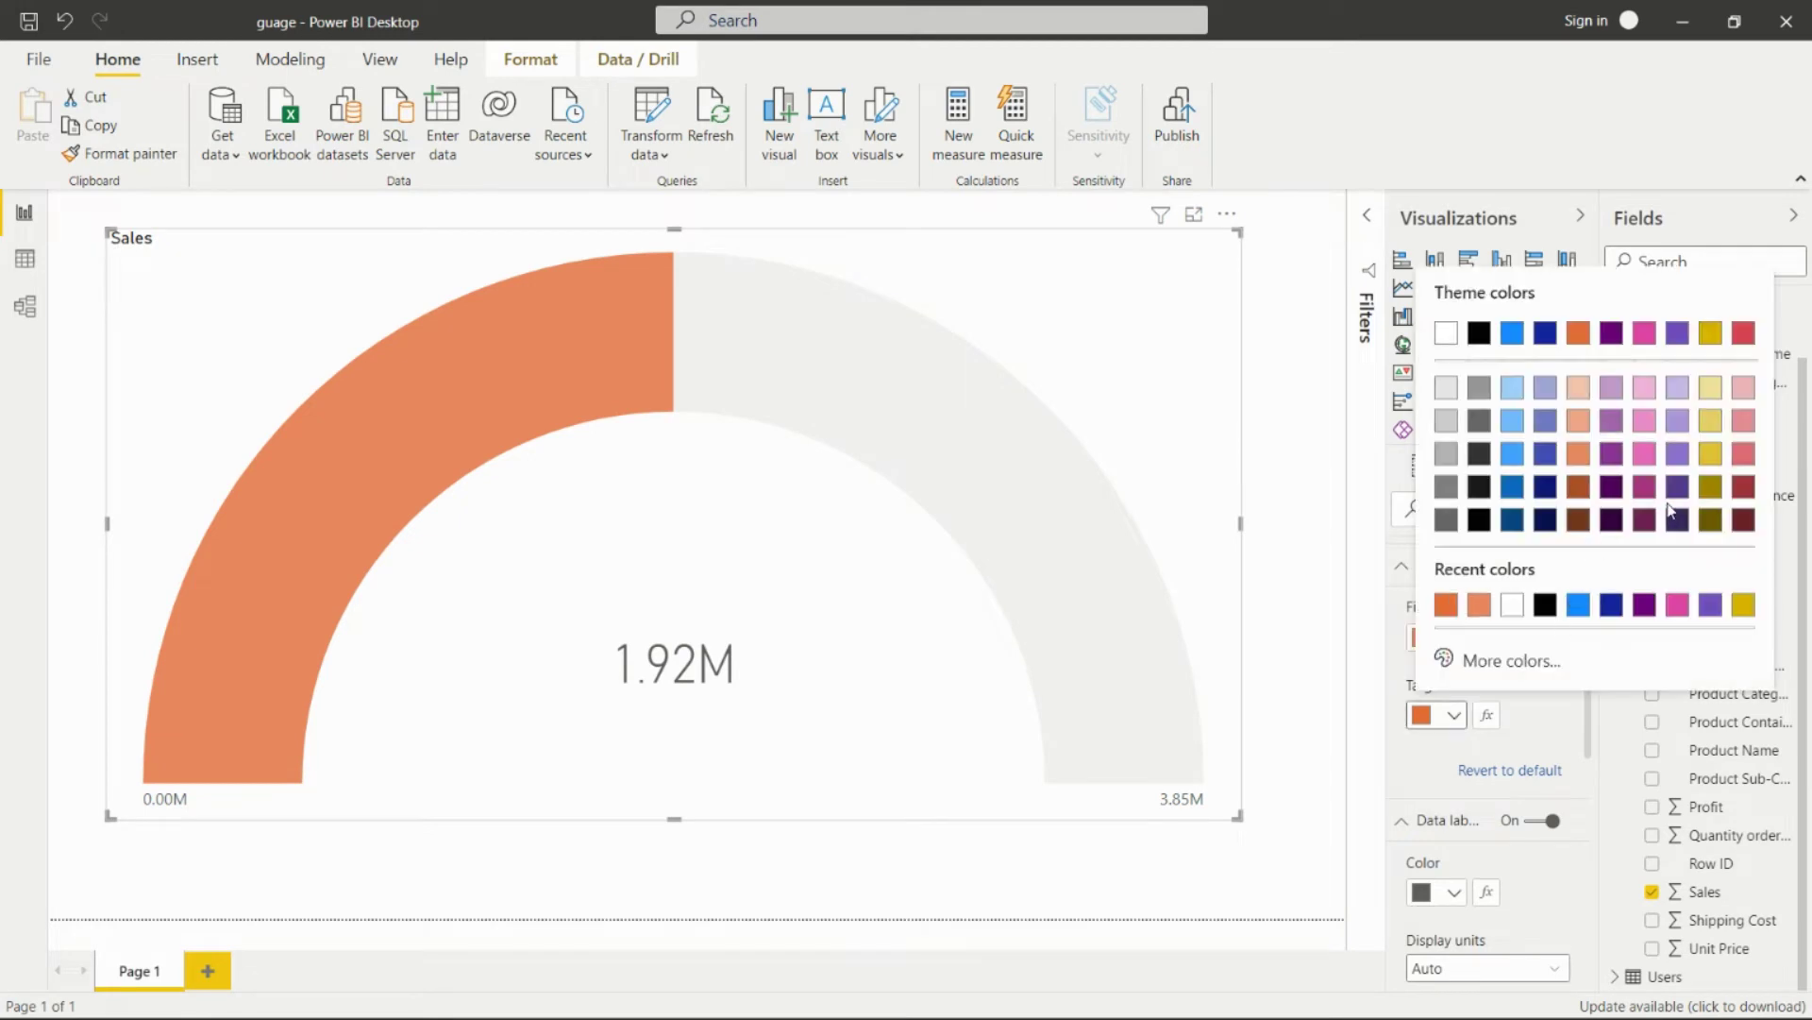
left_click(1645, 487)
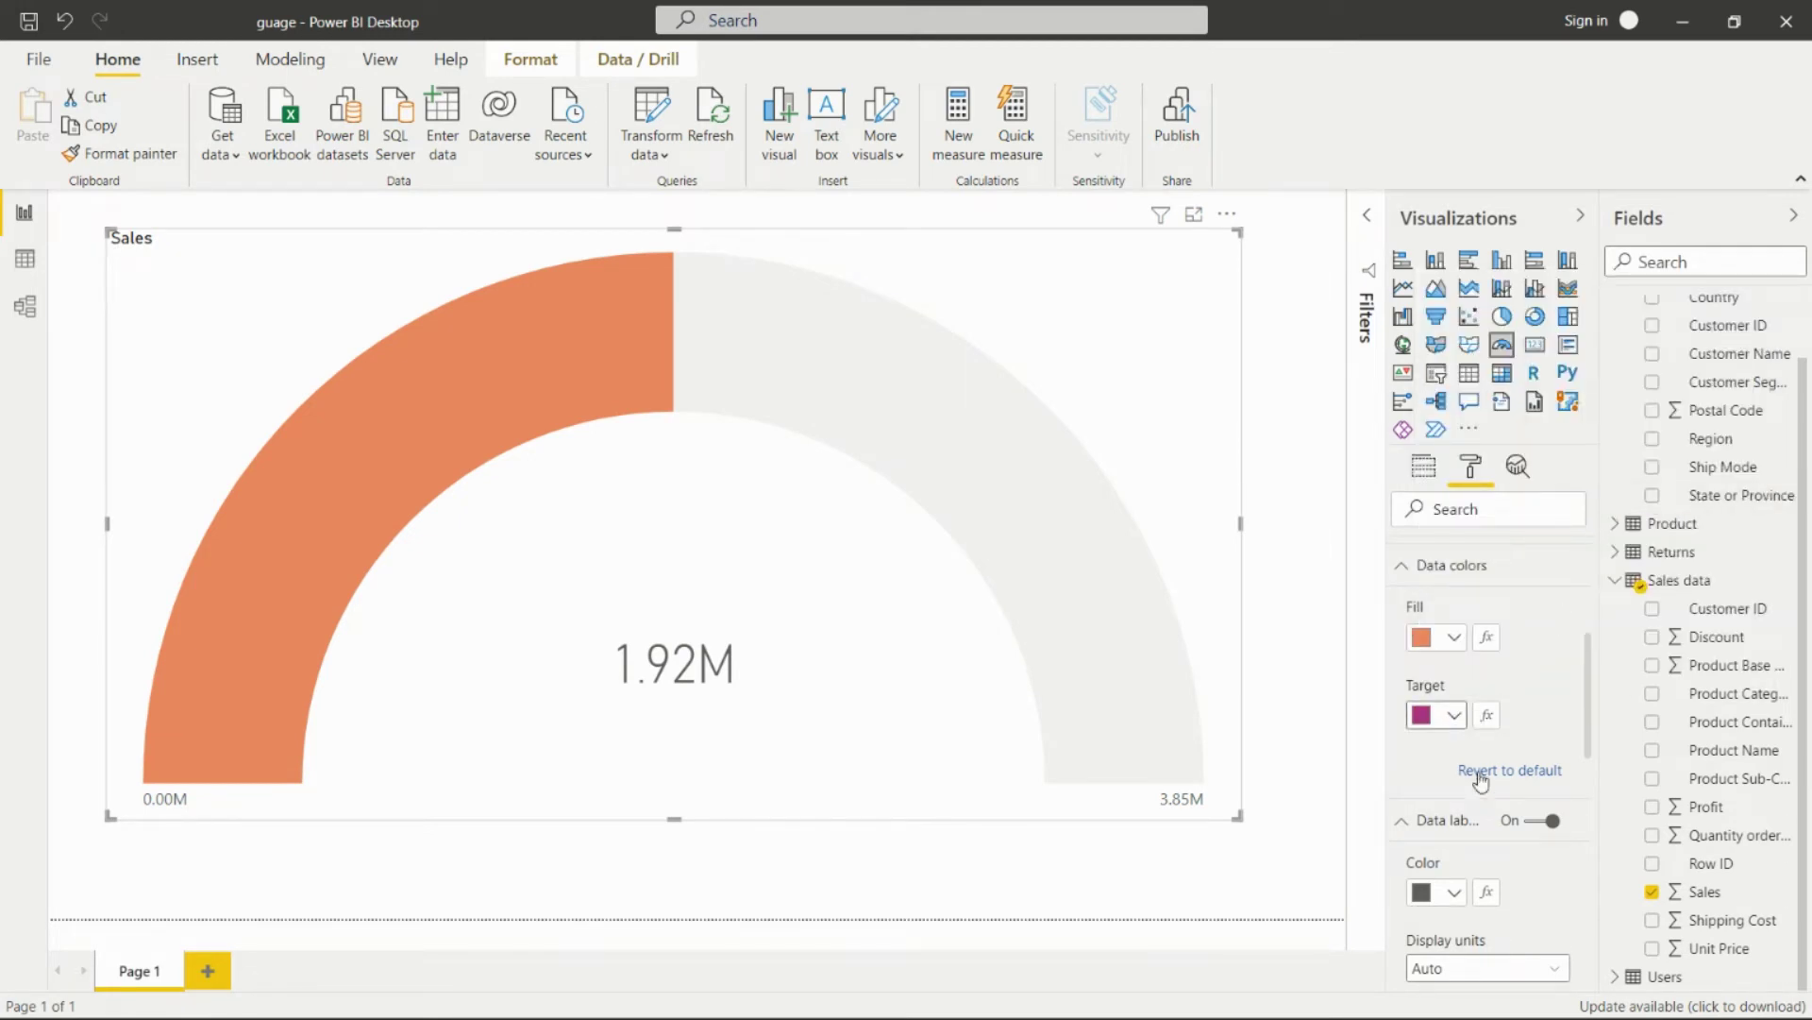
left_click(1455, 714)
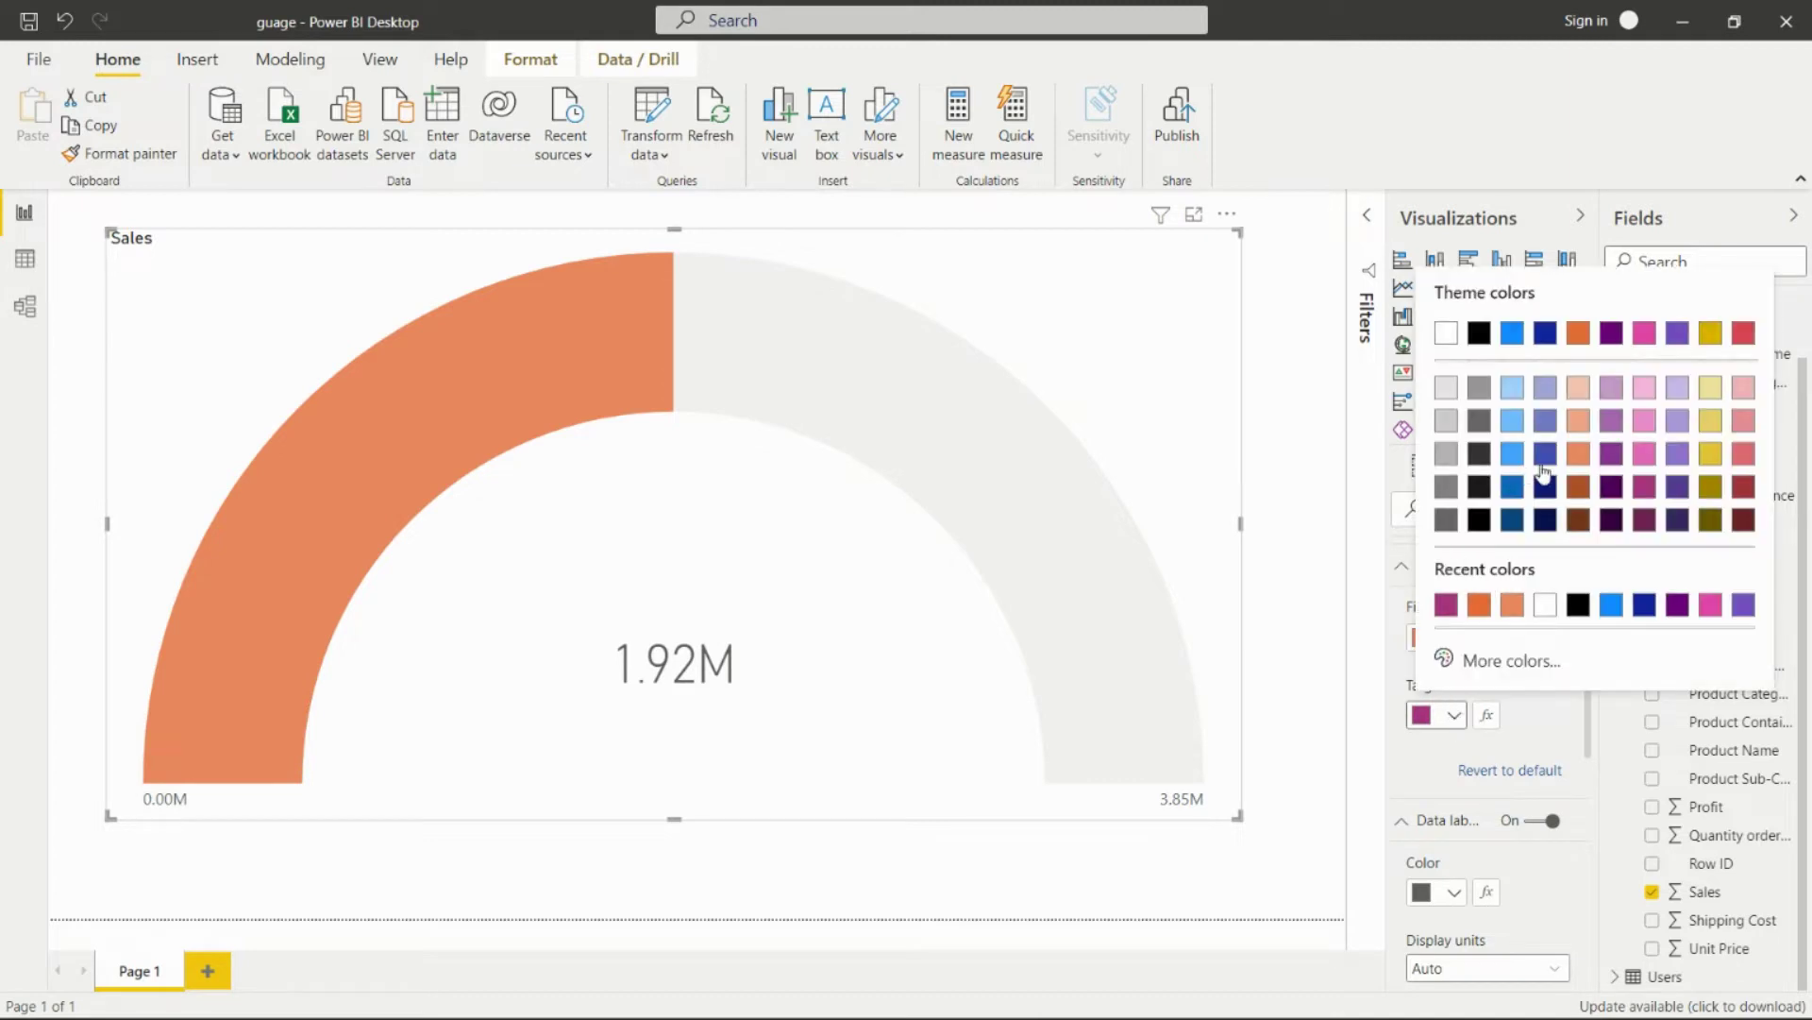
left_click(1543, 464)
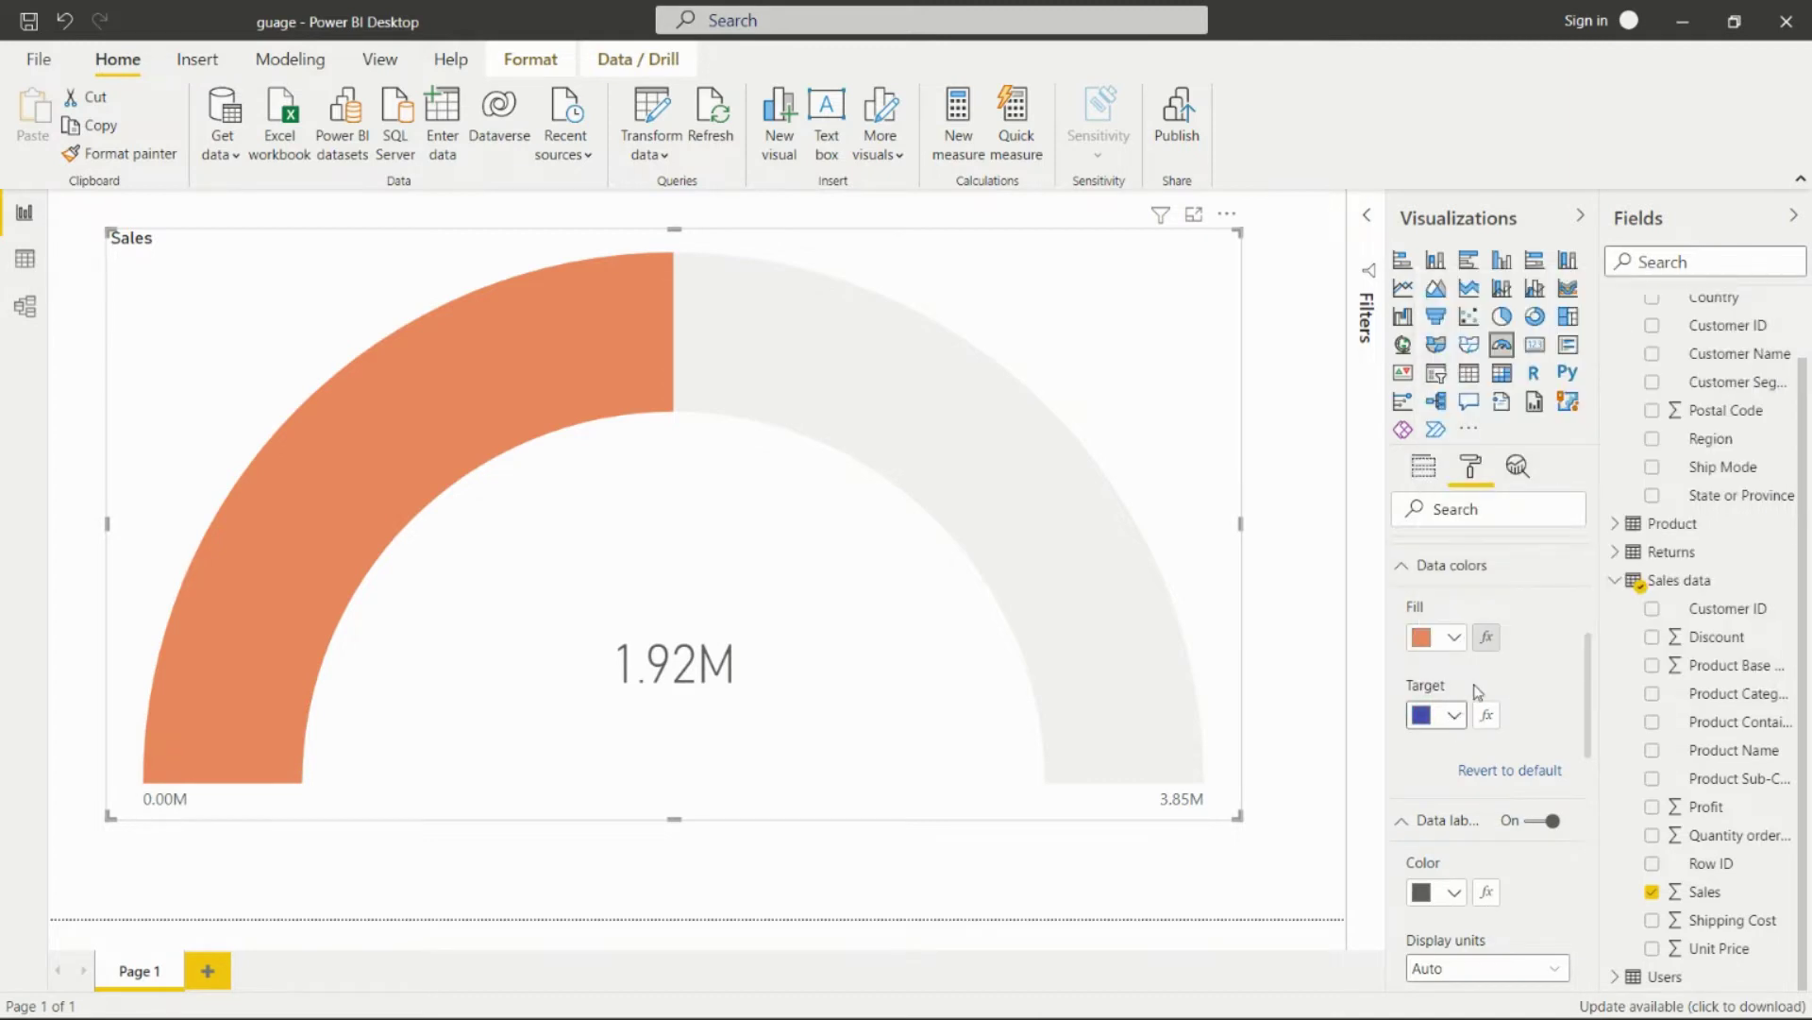
Add the Profit field from Sales data as the gauge's target value and inspect the target line's tooltip.
left_click(1416, 466)
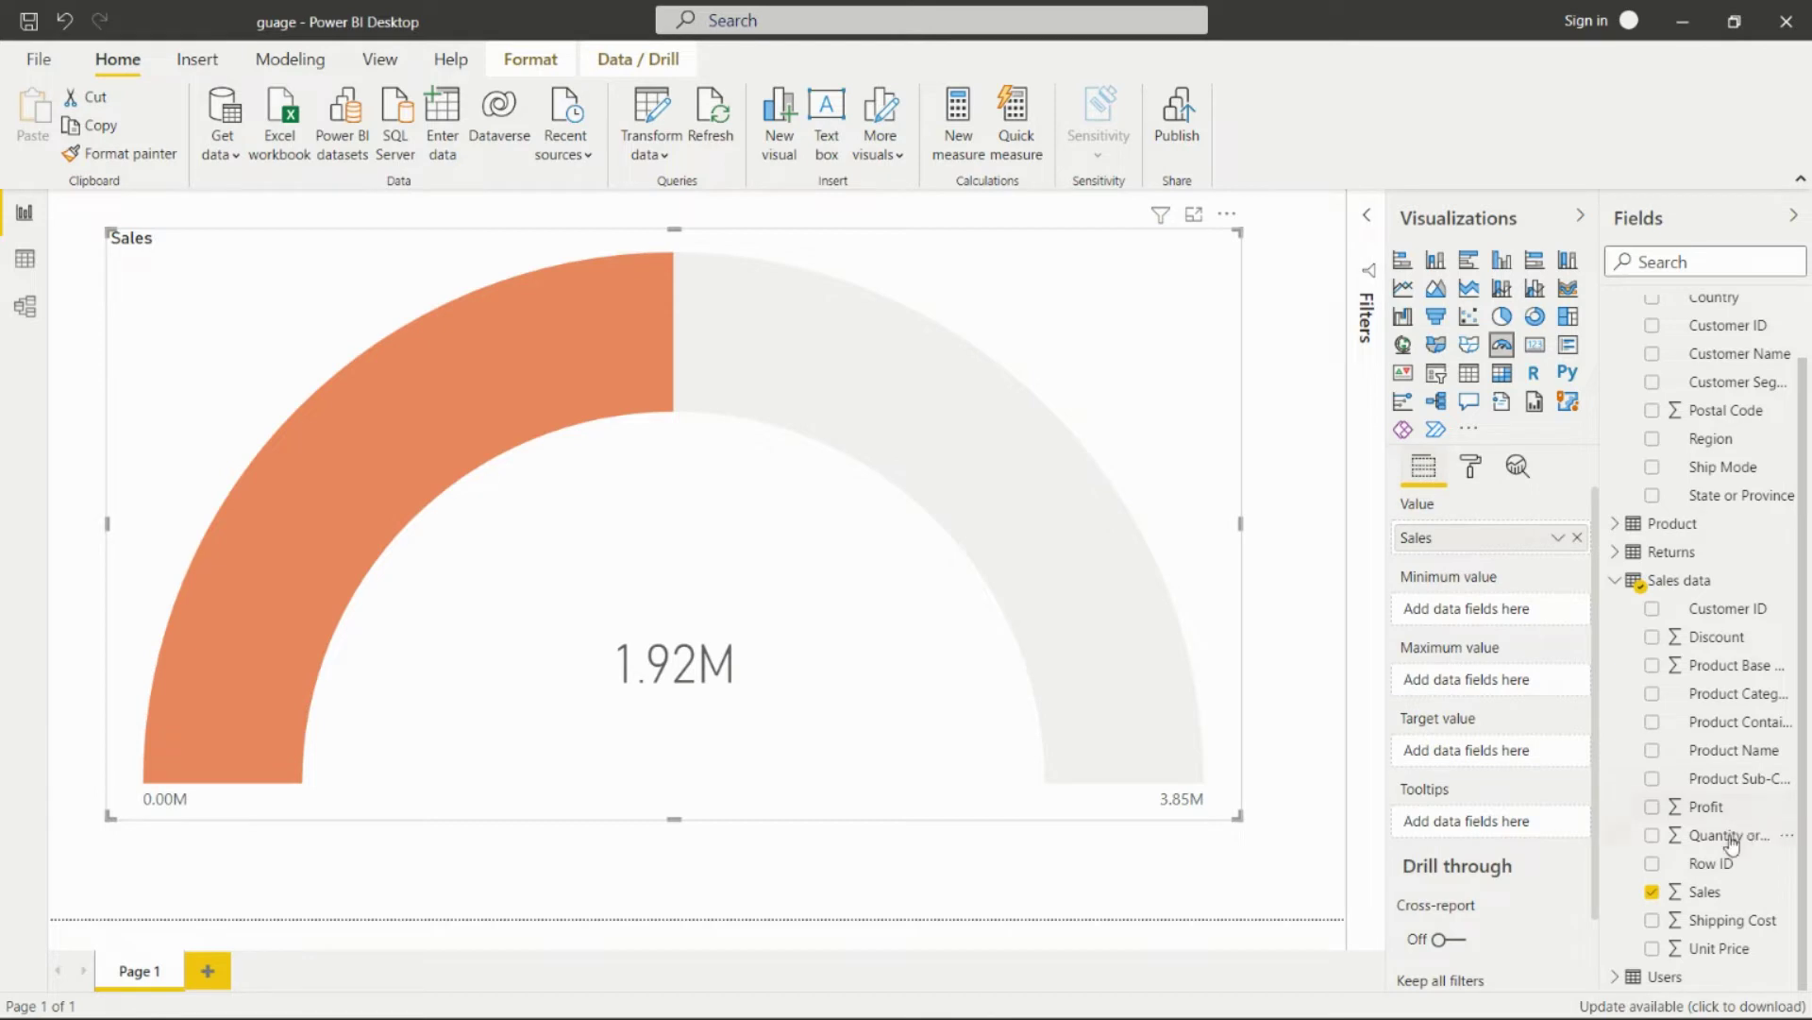
left_click_drag(1728, 810, 1494, 758)
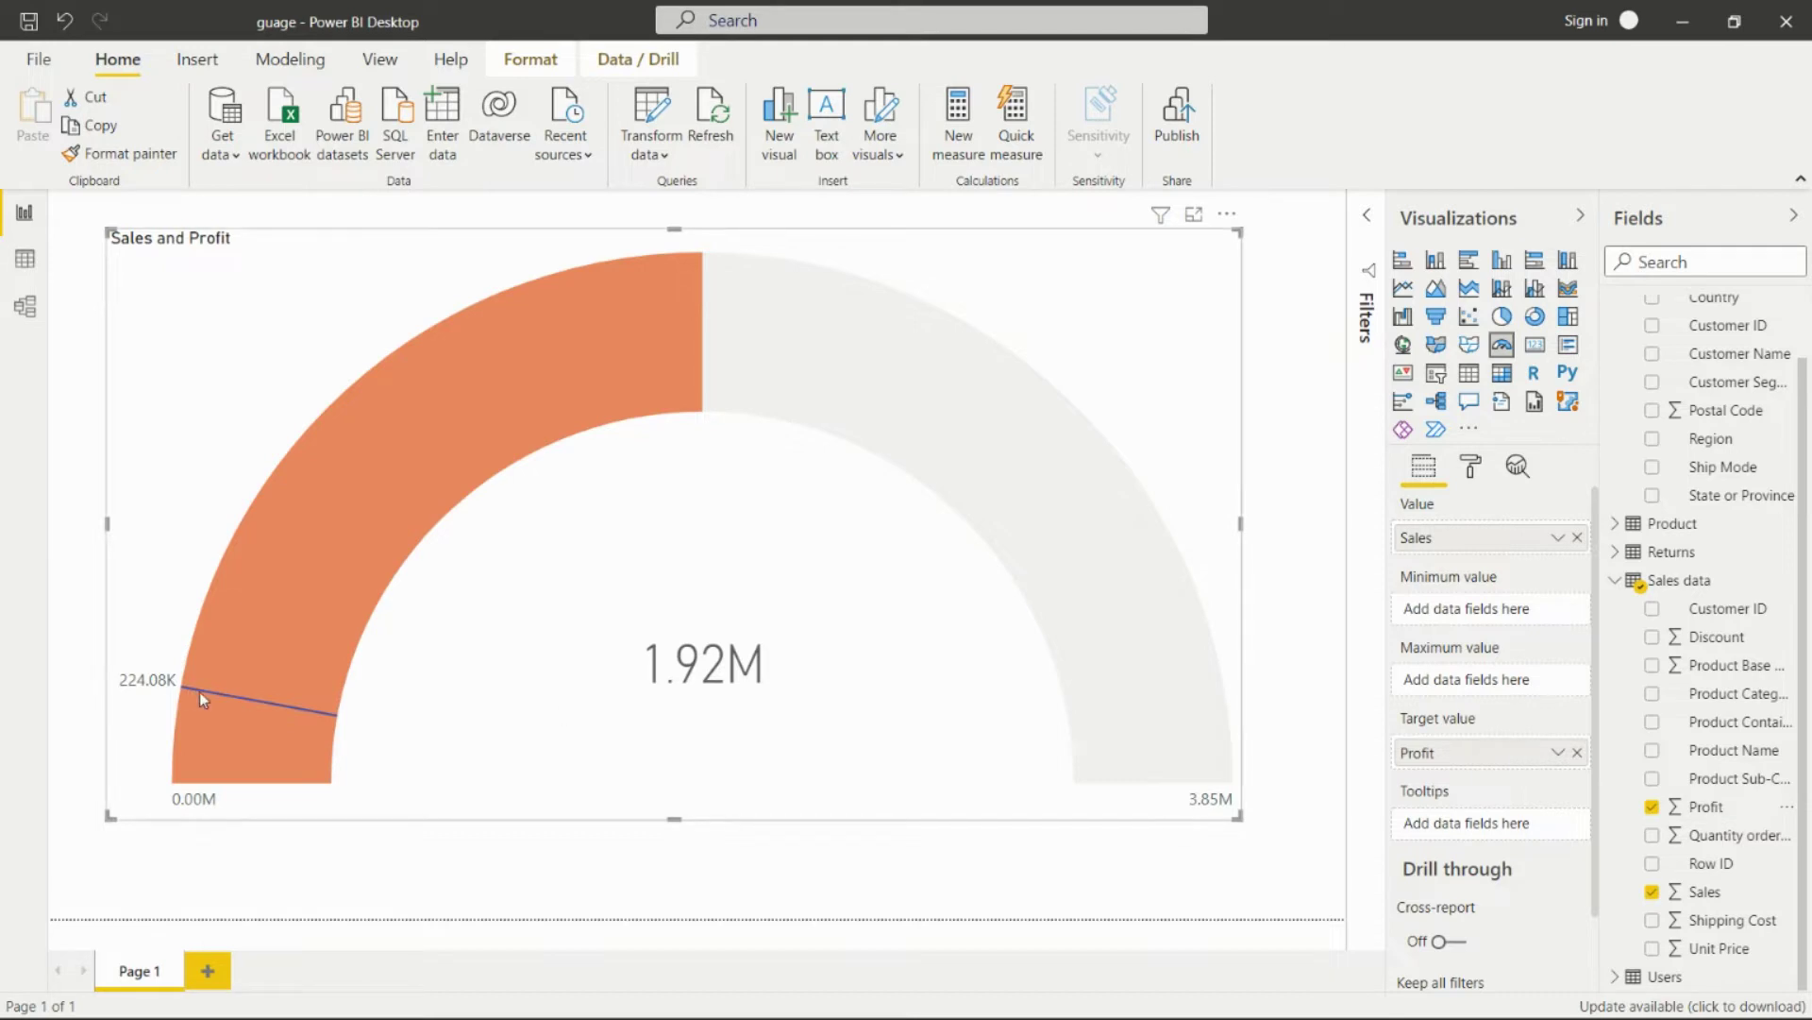
mouse_move(200, 692)
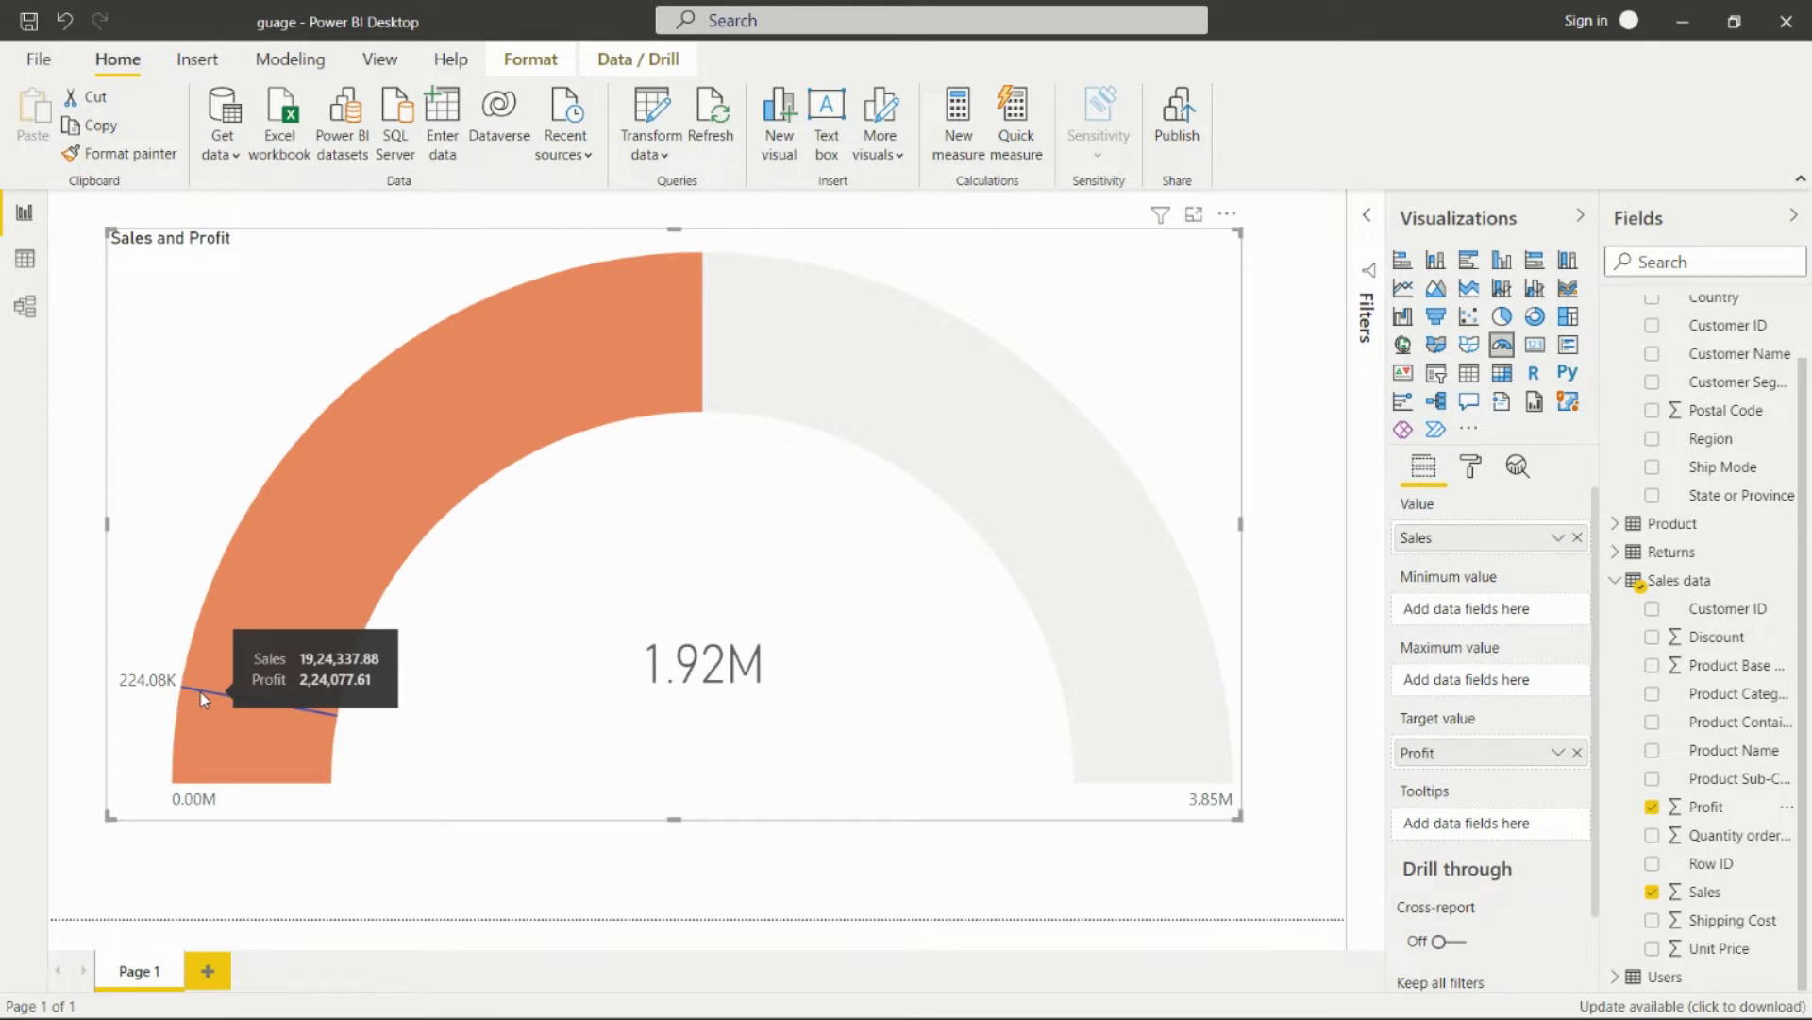
Set the gauge's target line color to dark blue from the recent colors.
left_click(1479, 464)
left_click(1432, 696)
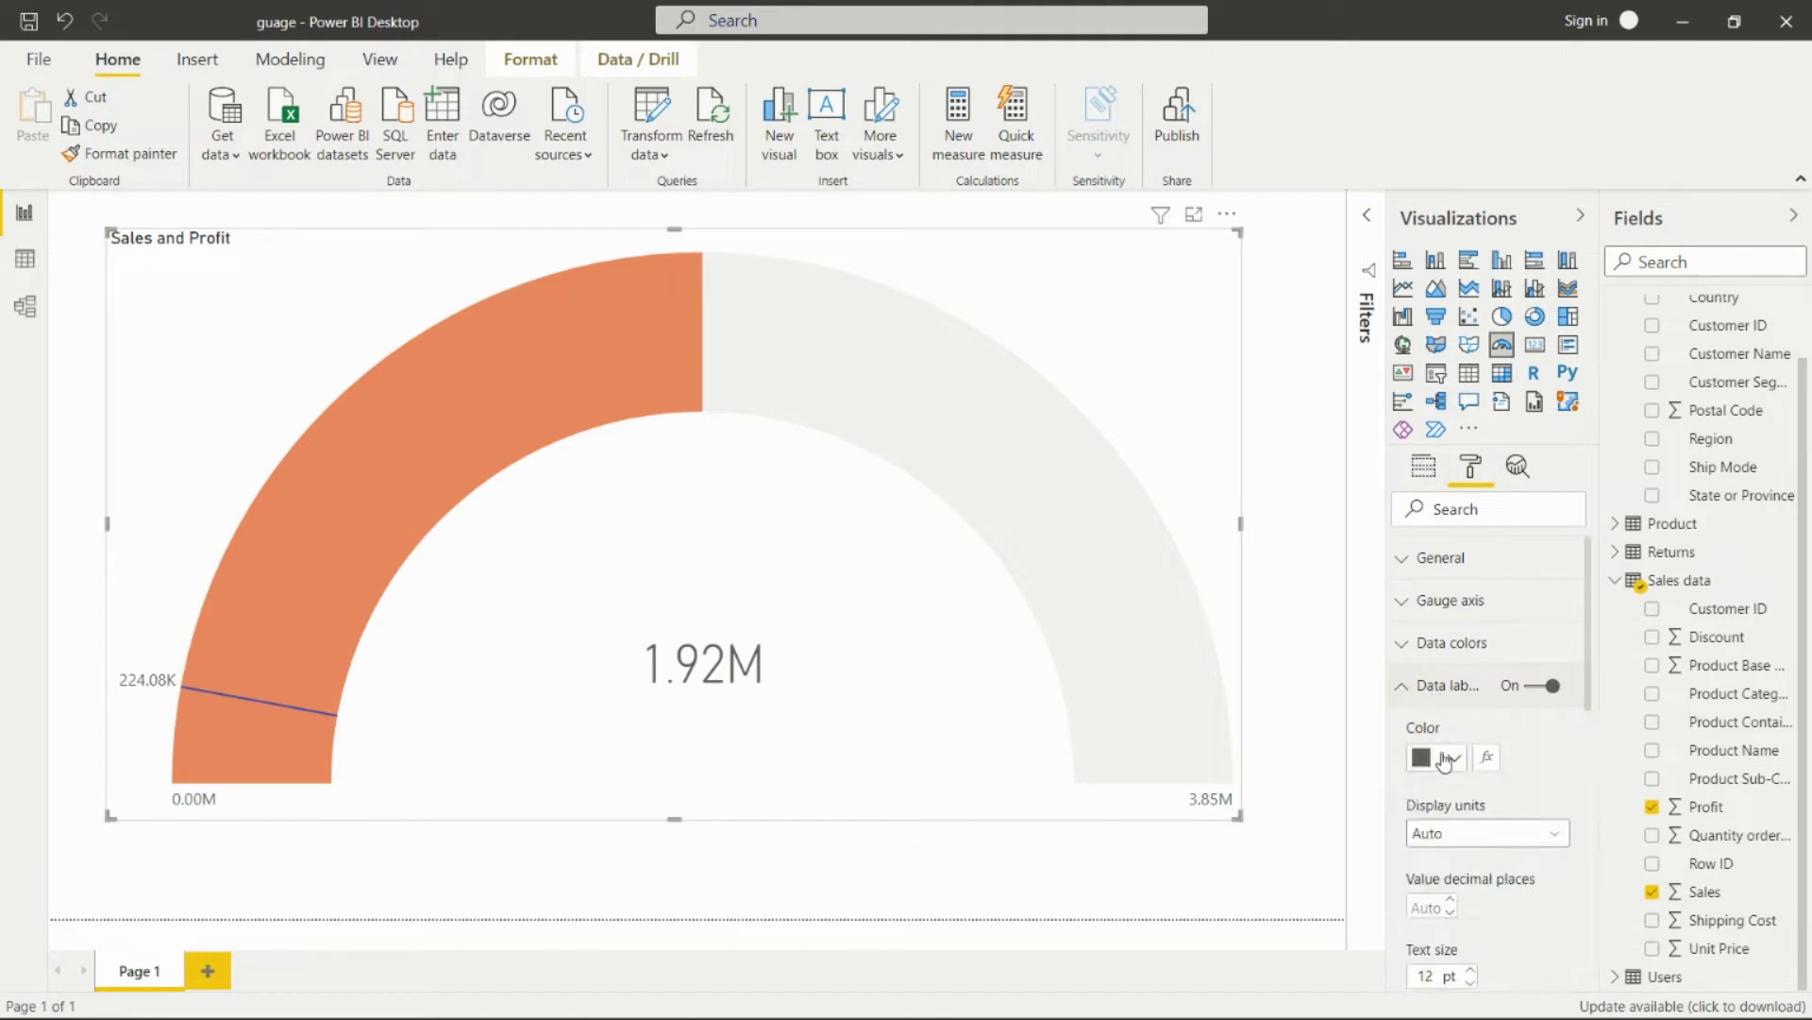
scroll(1477, 708, "down", 2)
scroll(1482, 703, "up", 2)
left_click(1437, 644)
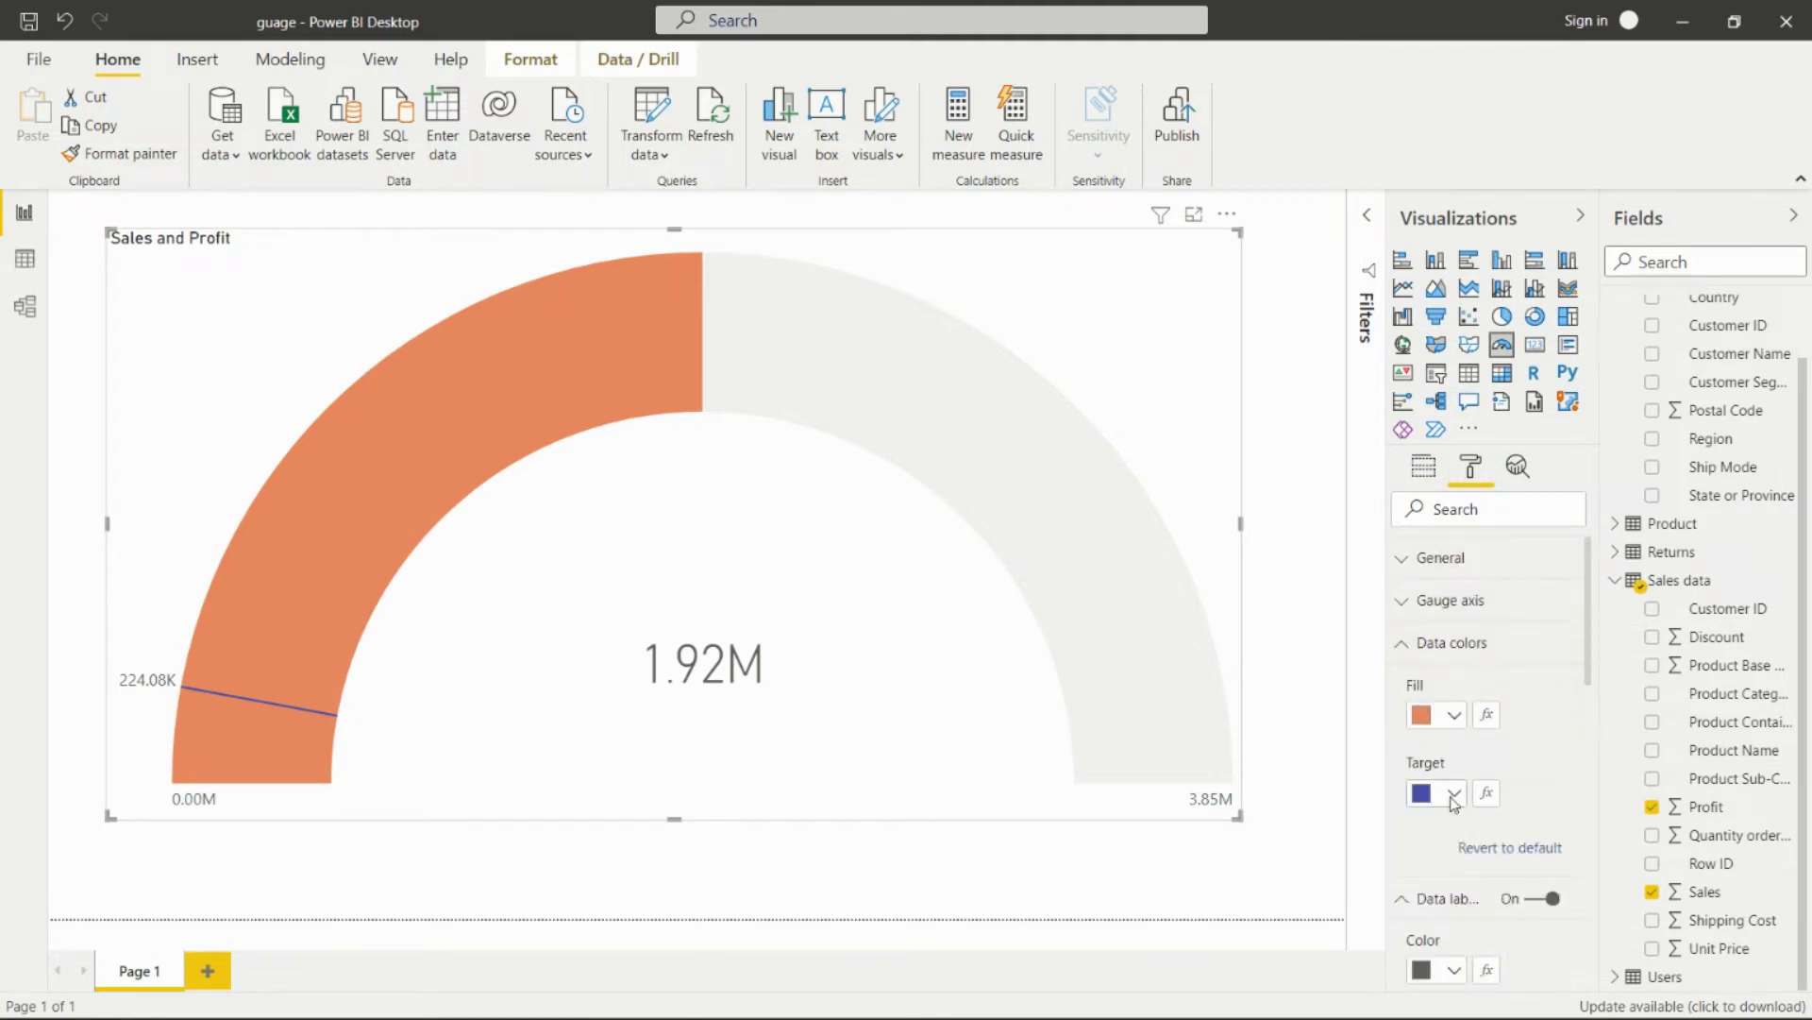
left_click(1454, 796)
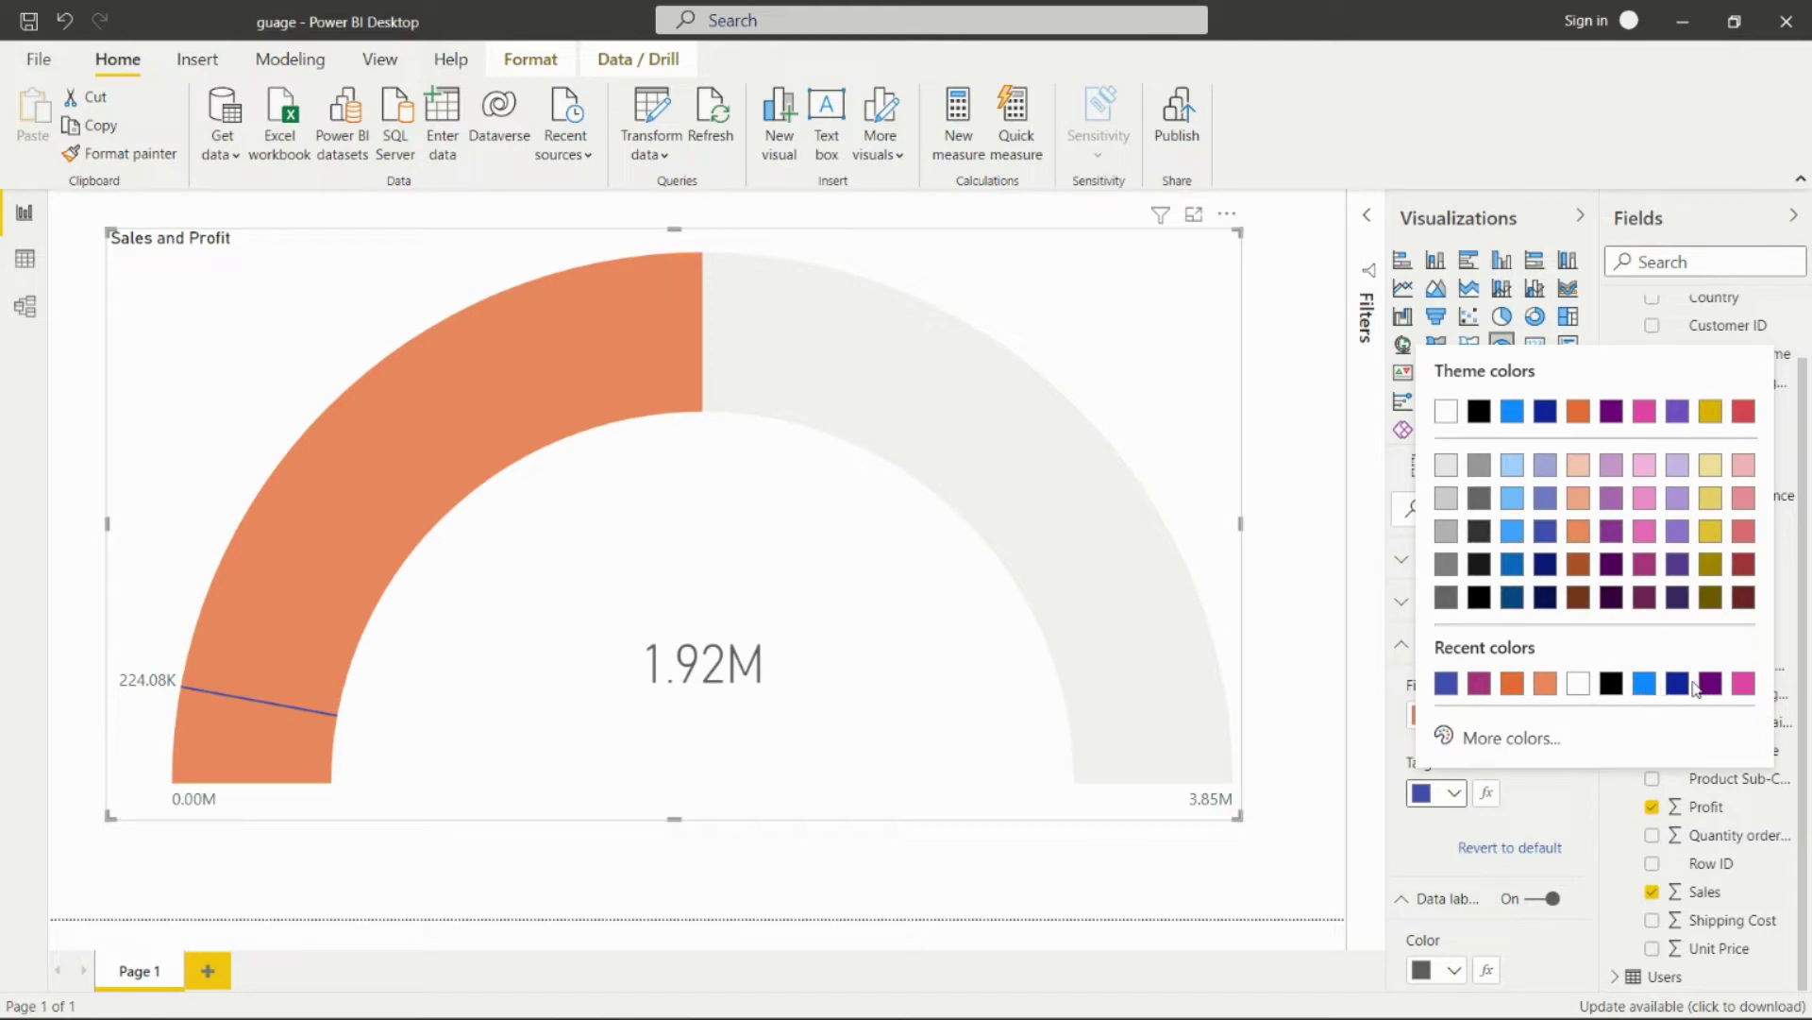
left_click(1678, 682)
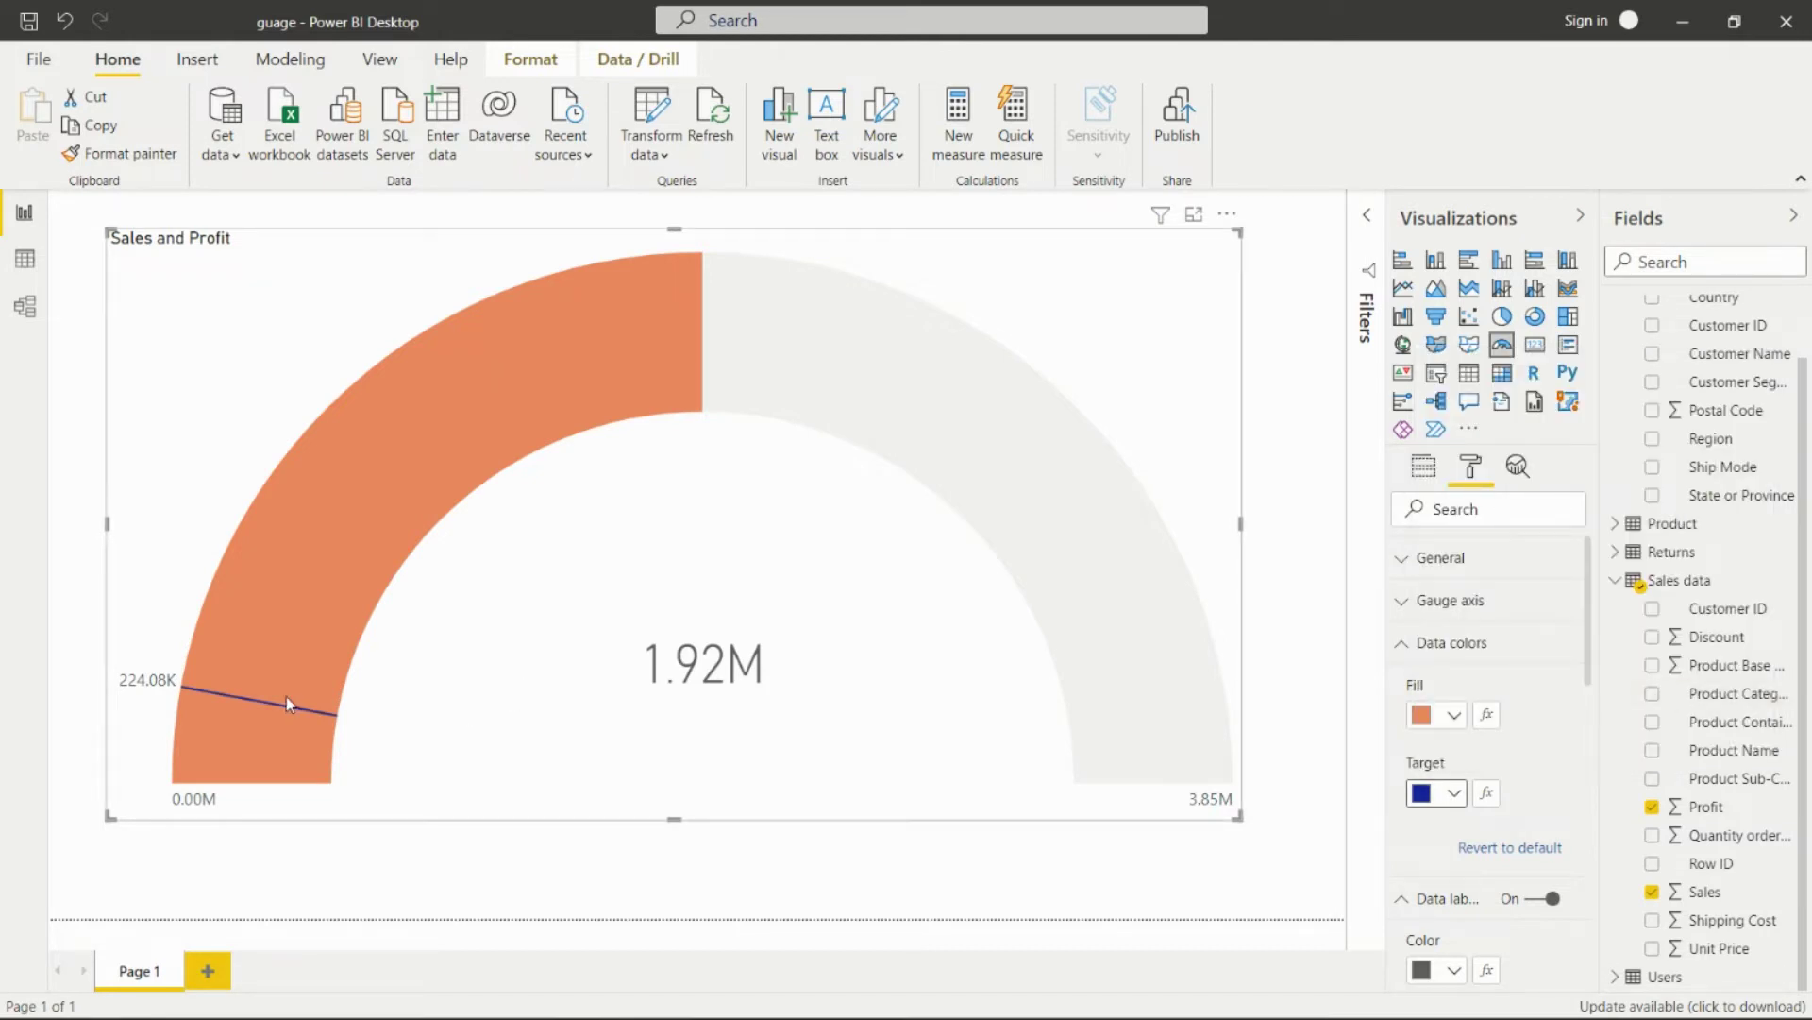
mouse_move(291, 709)
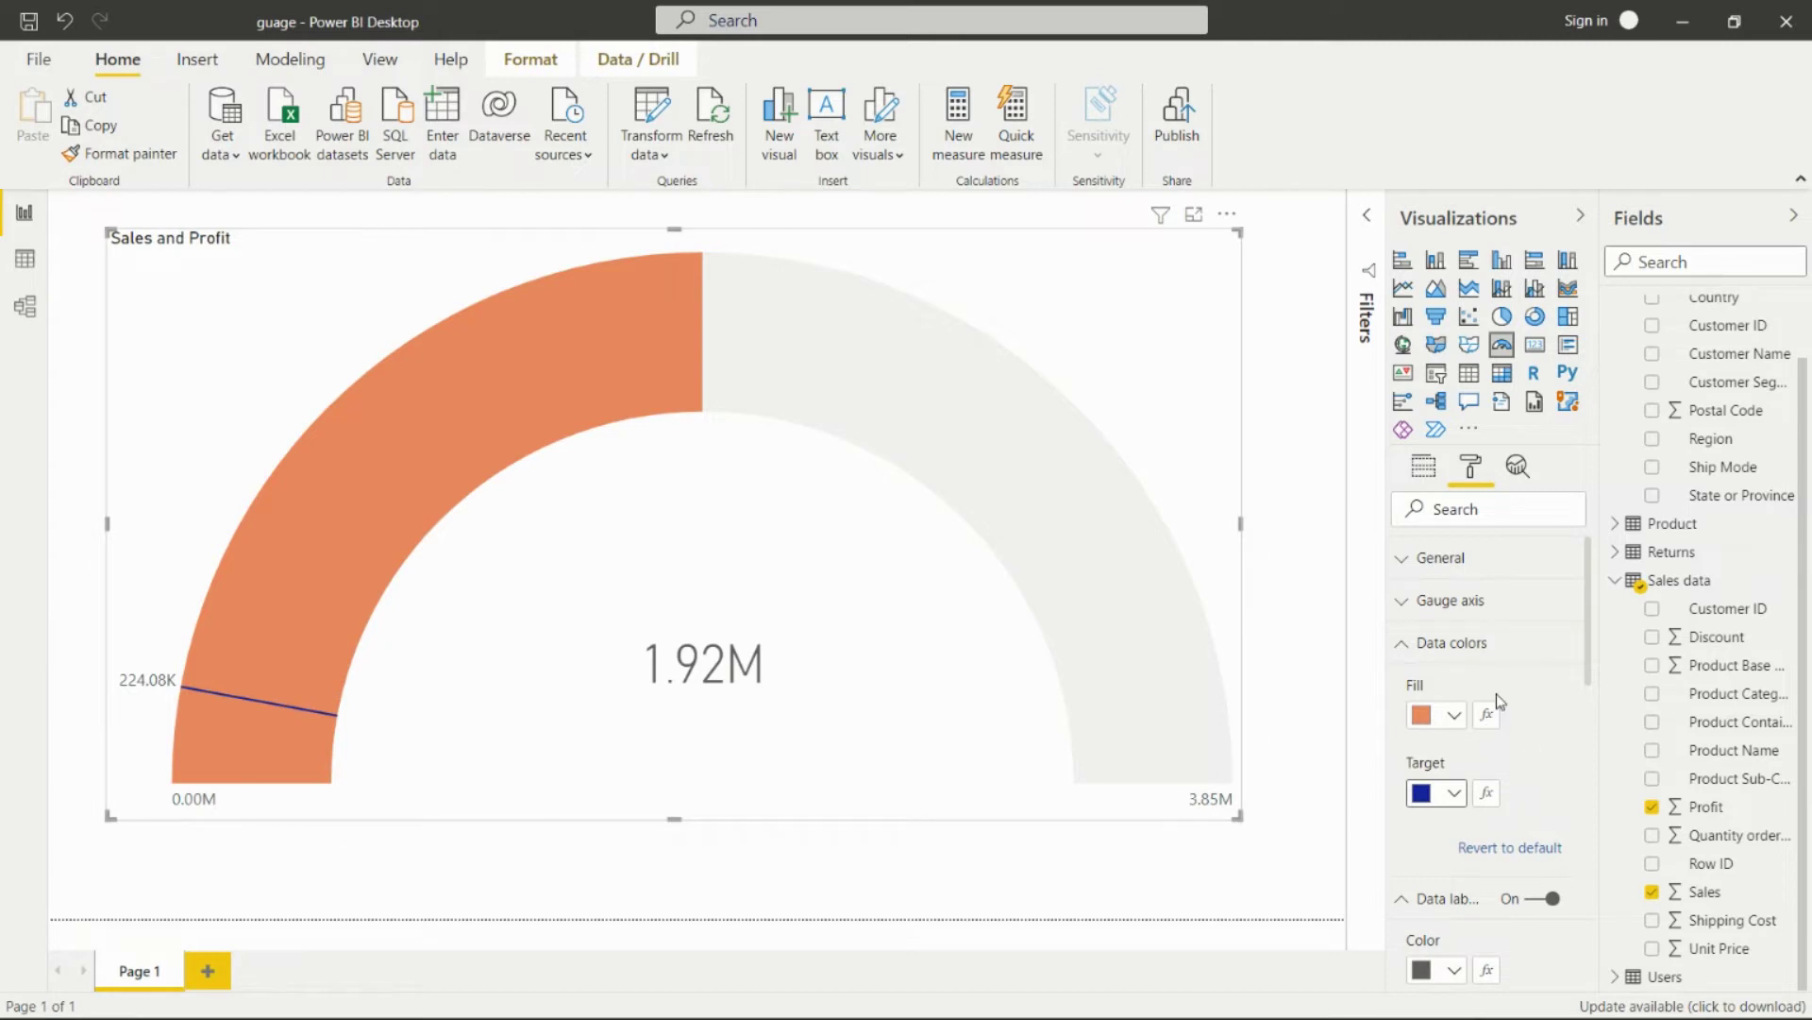
Turn the gauge's data labels off and back on.
scroll(1472, 675, "down", 5)
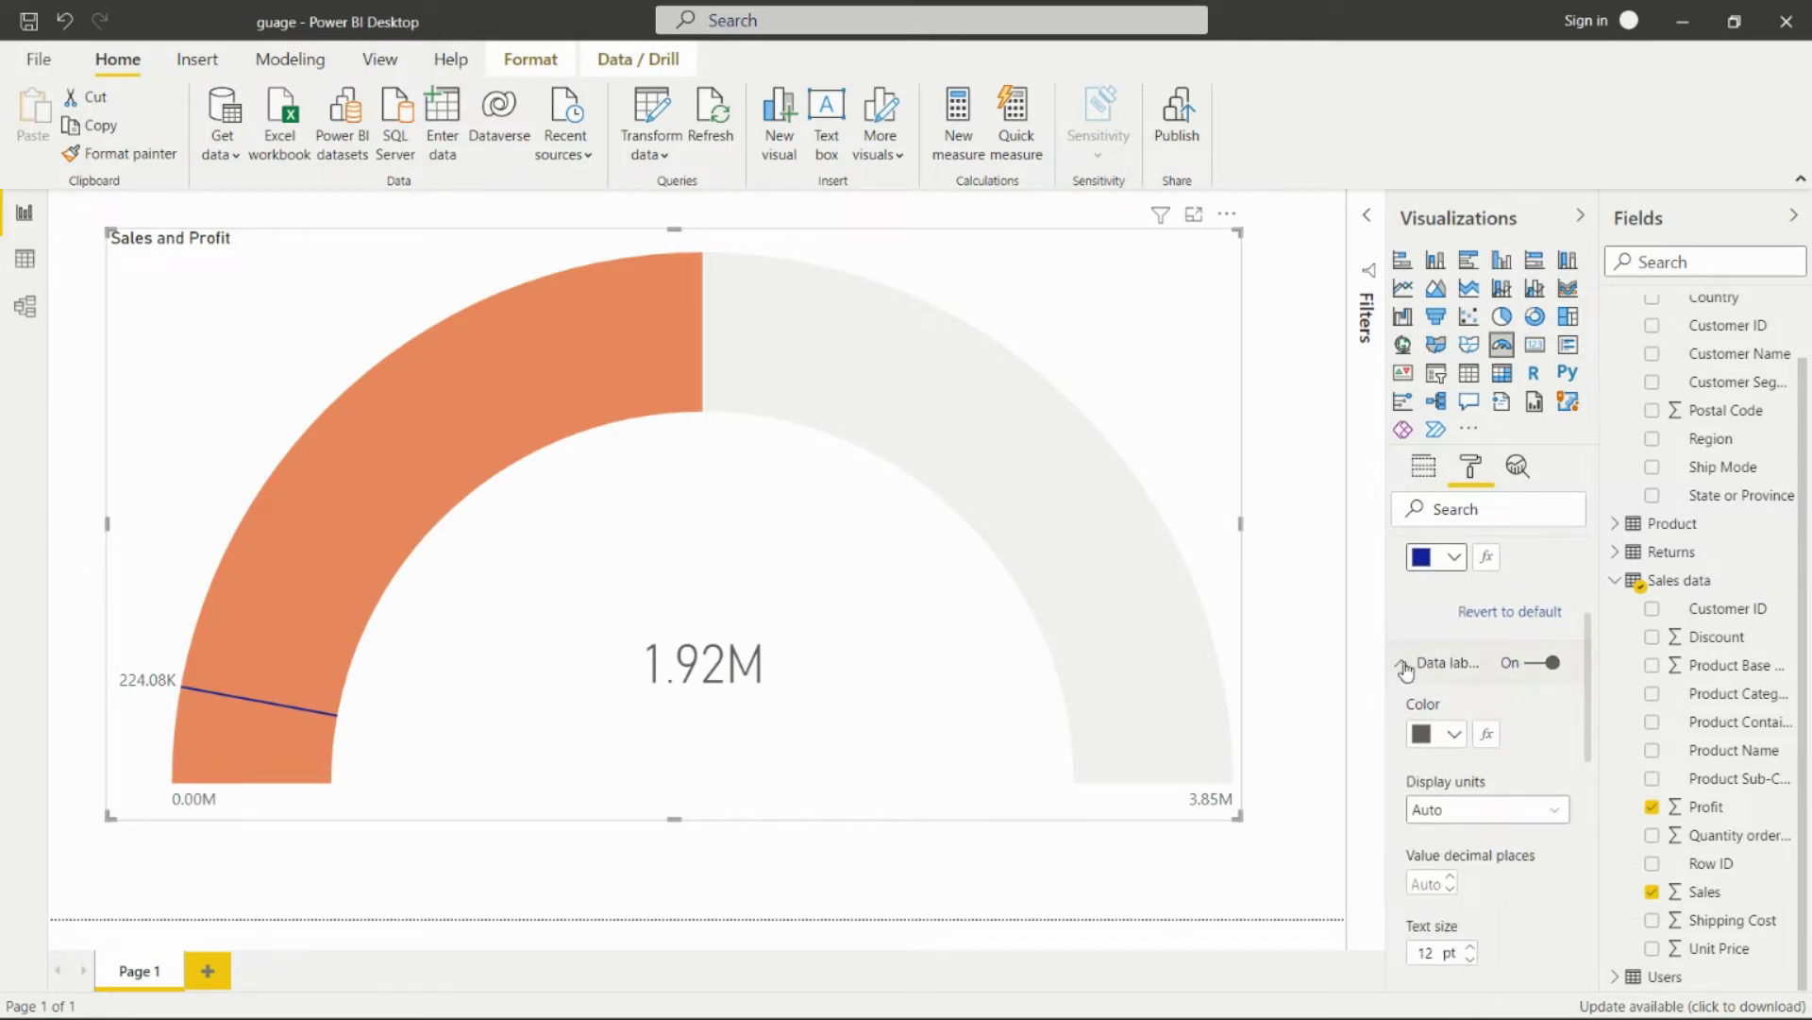
left_click(1552, 663)
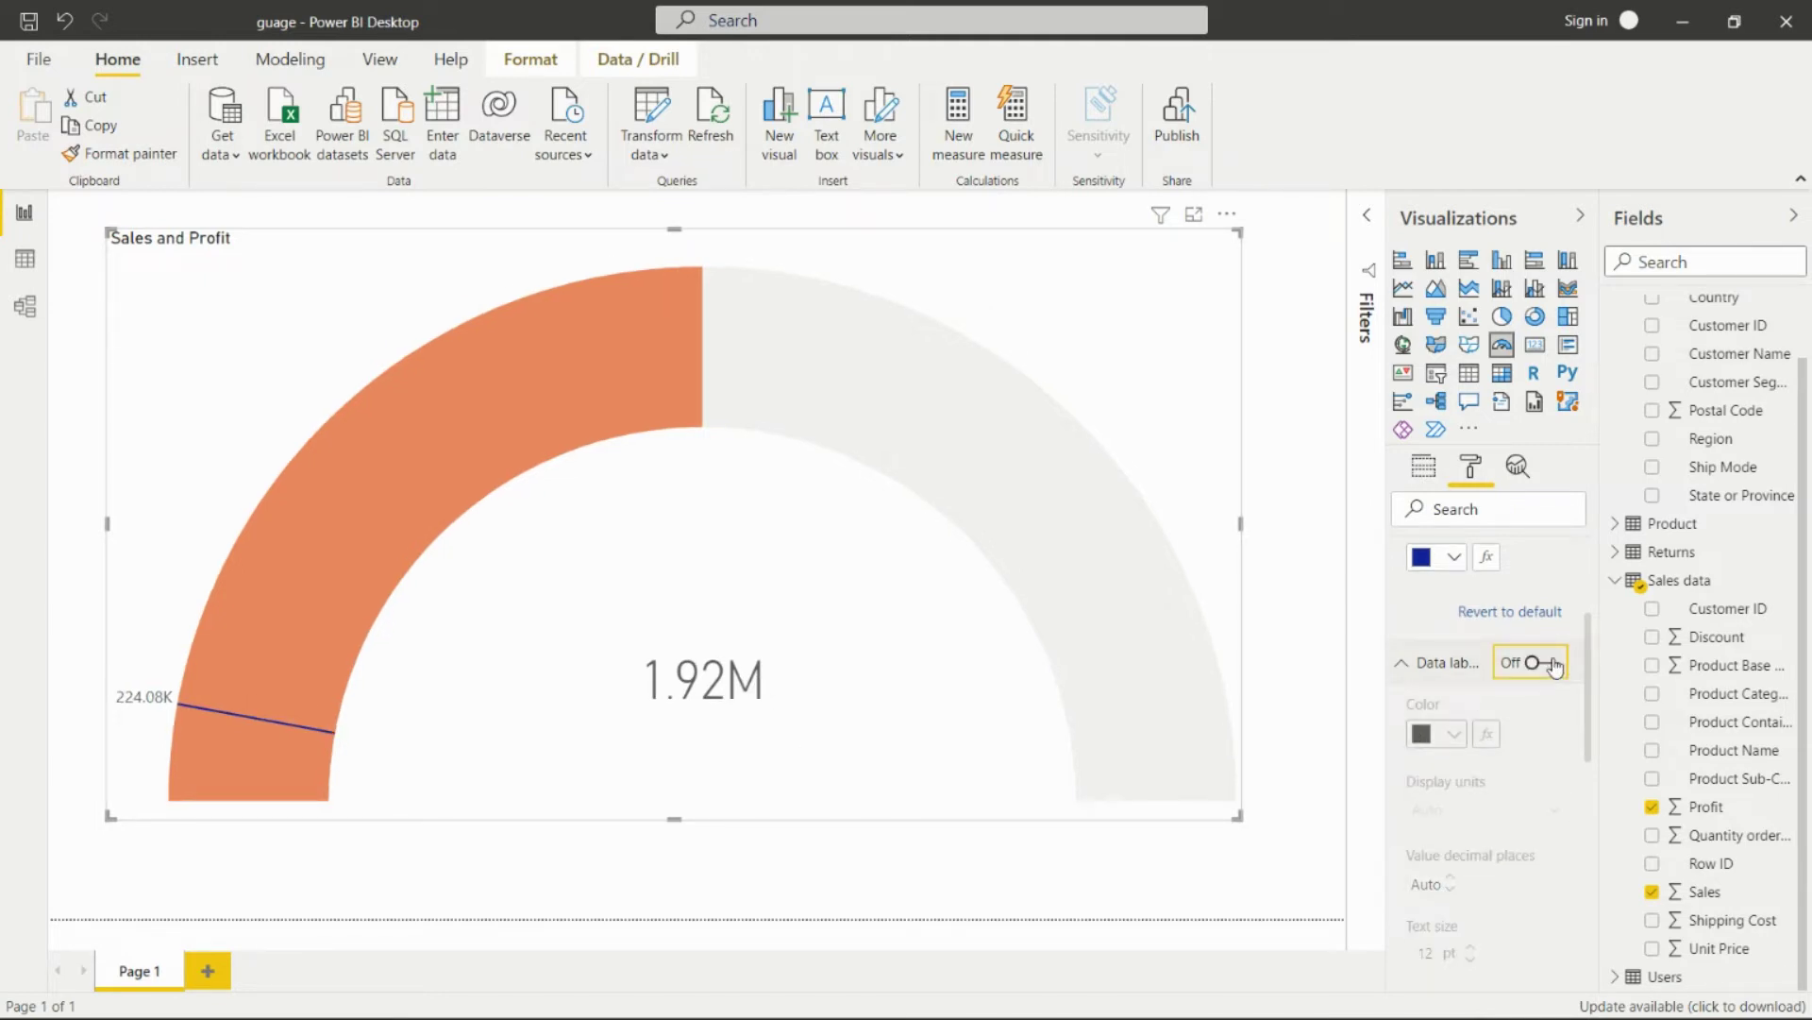
left_click(1544, 667)
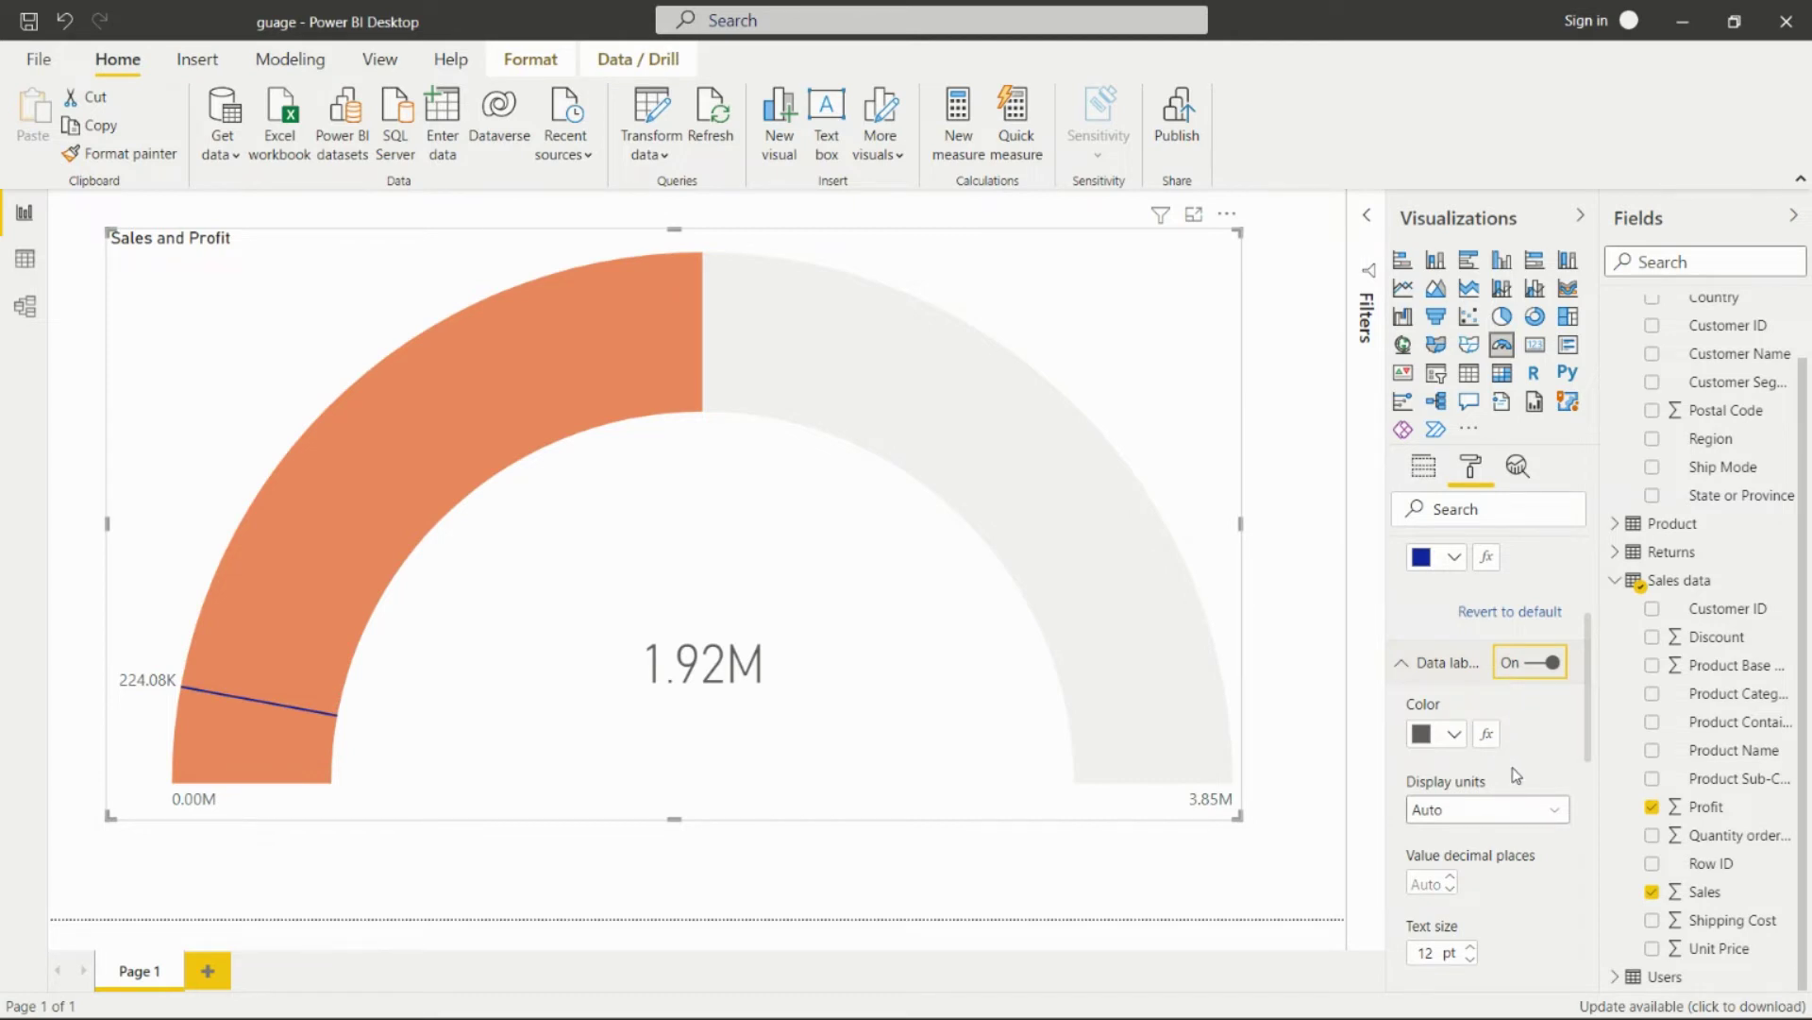
Set the display units of the gauge's data labels to Thousands.
scroll(1515, 774, "down", 2)
left_click(1501, 692)
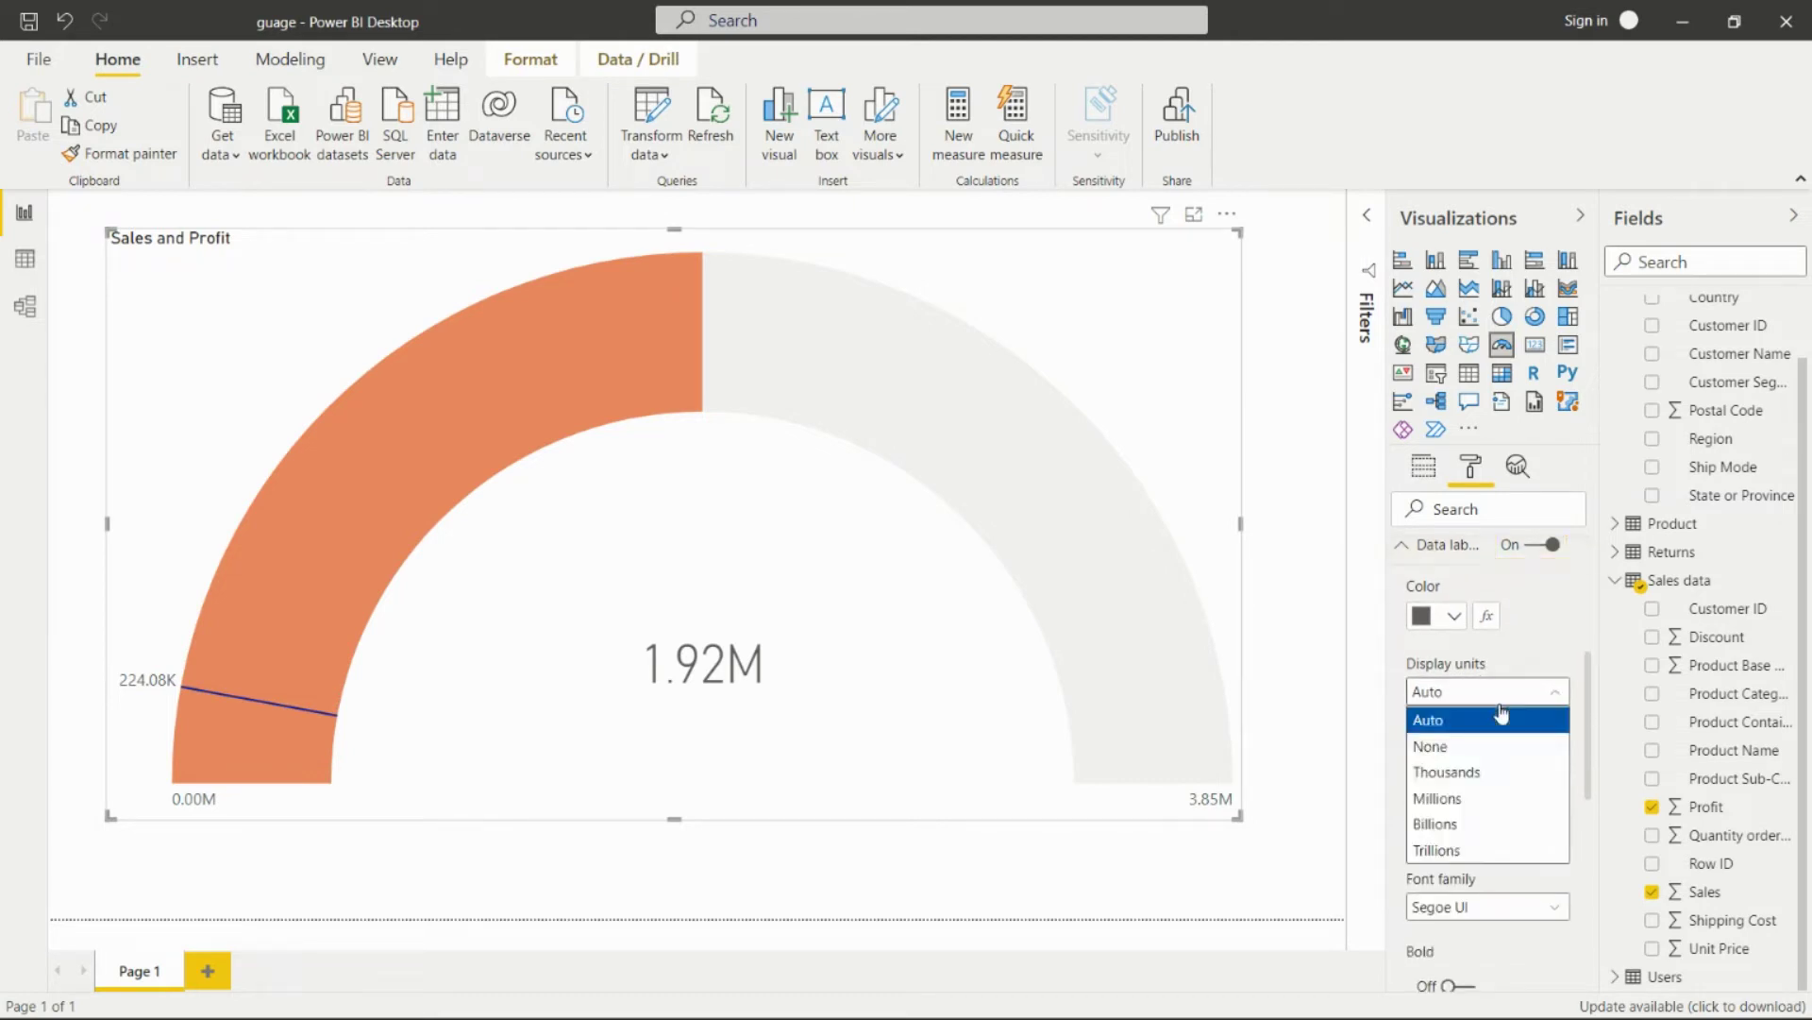
left_click(1474, 774)
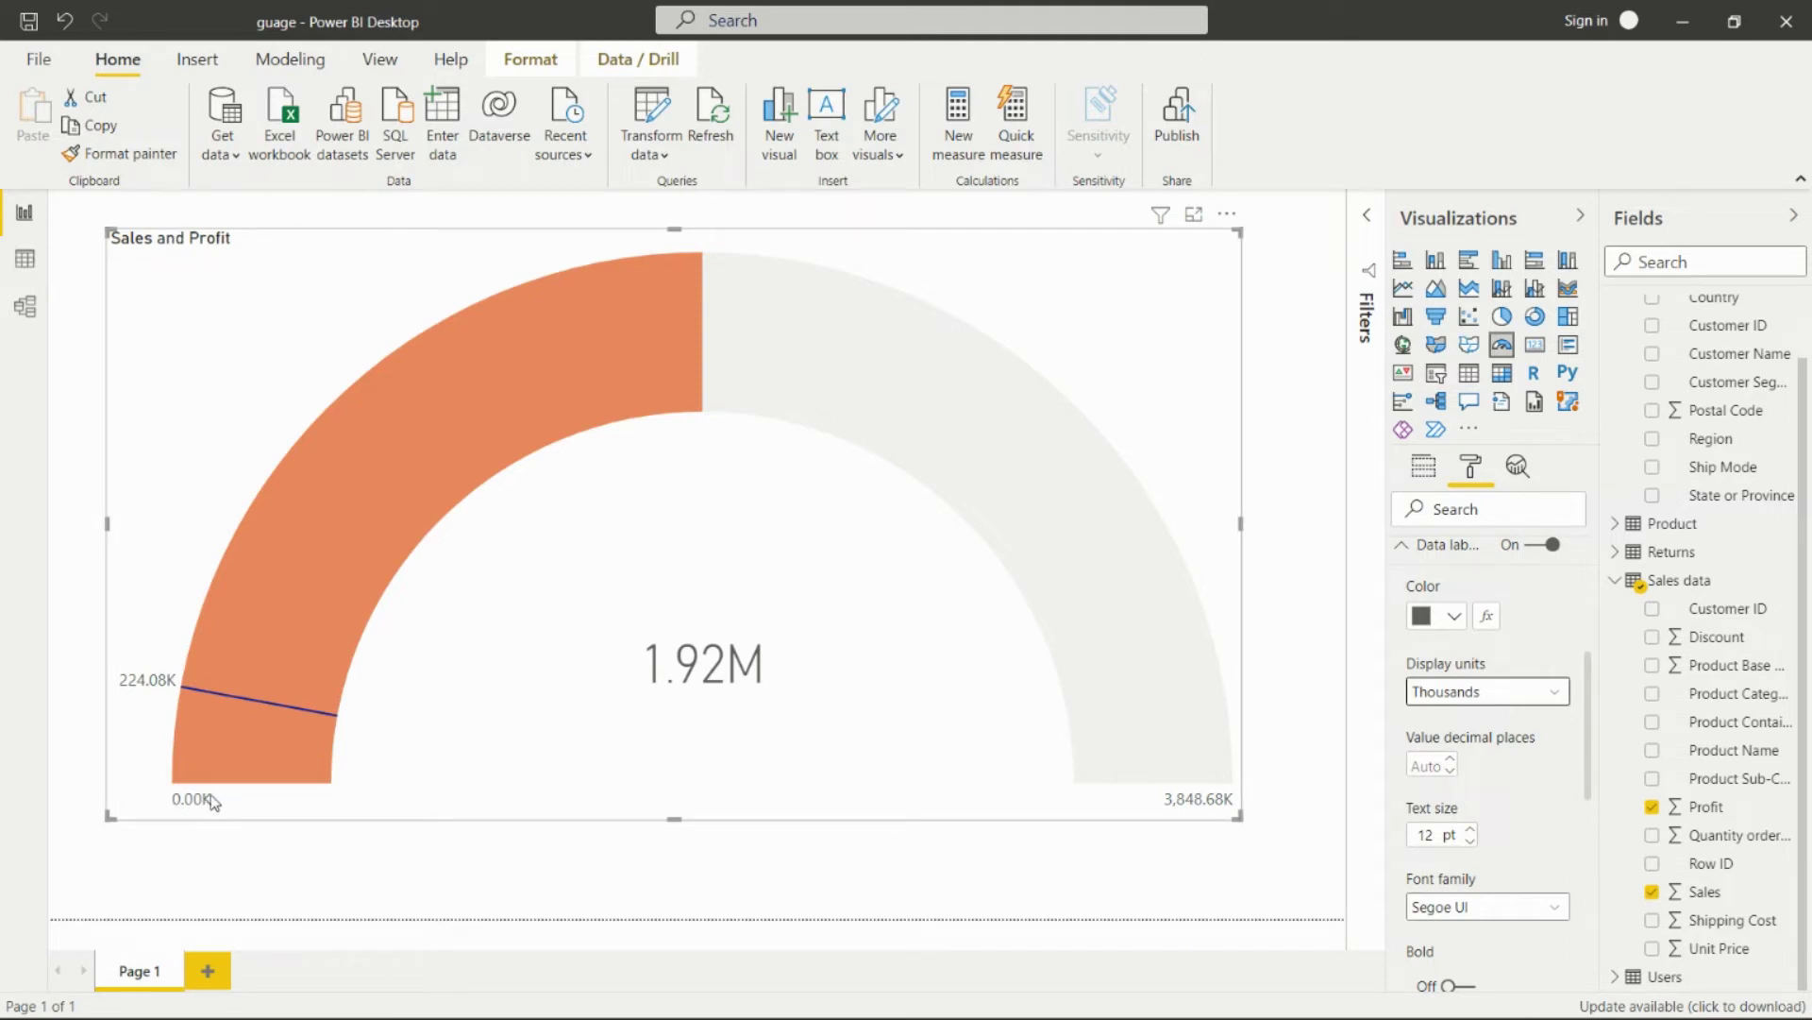
Try None as the display units of the gauge's data labels and return them to Auto.
left_click(1526, 694)
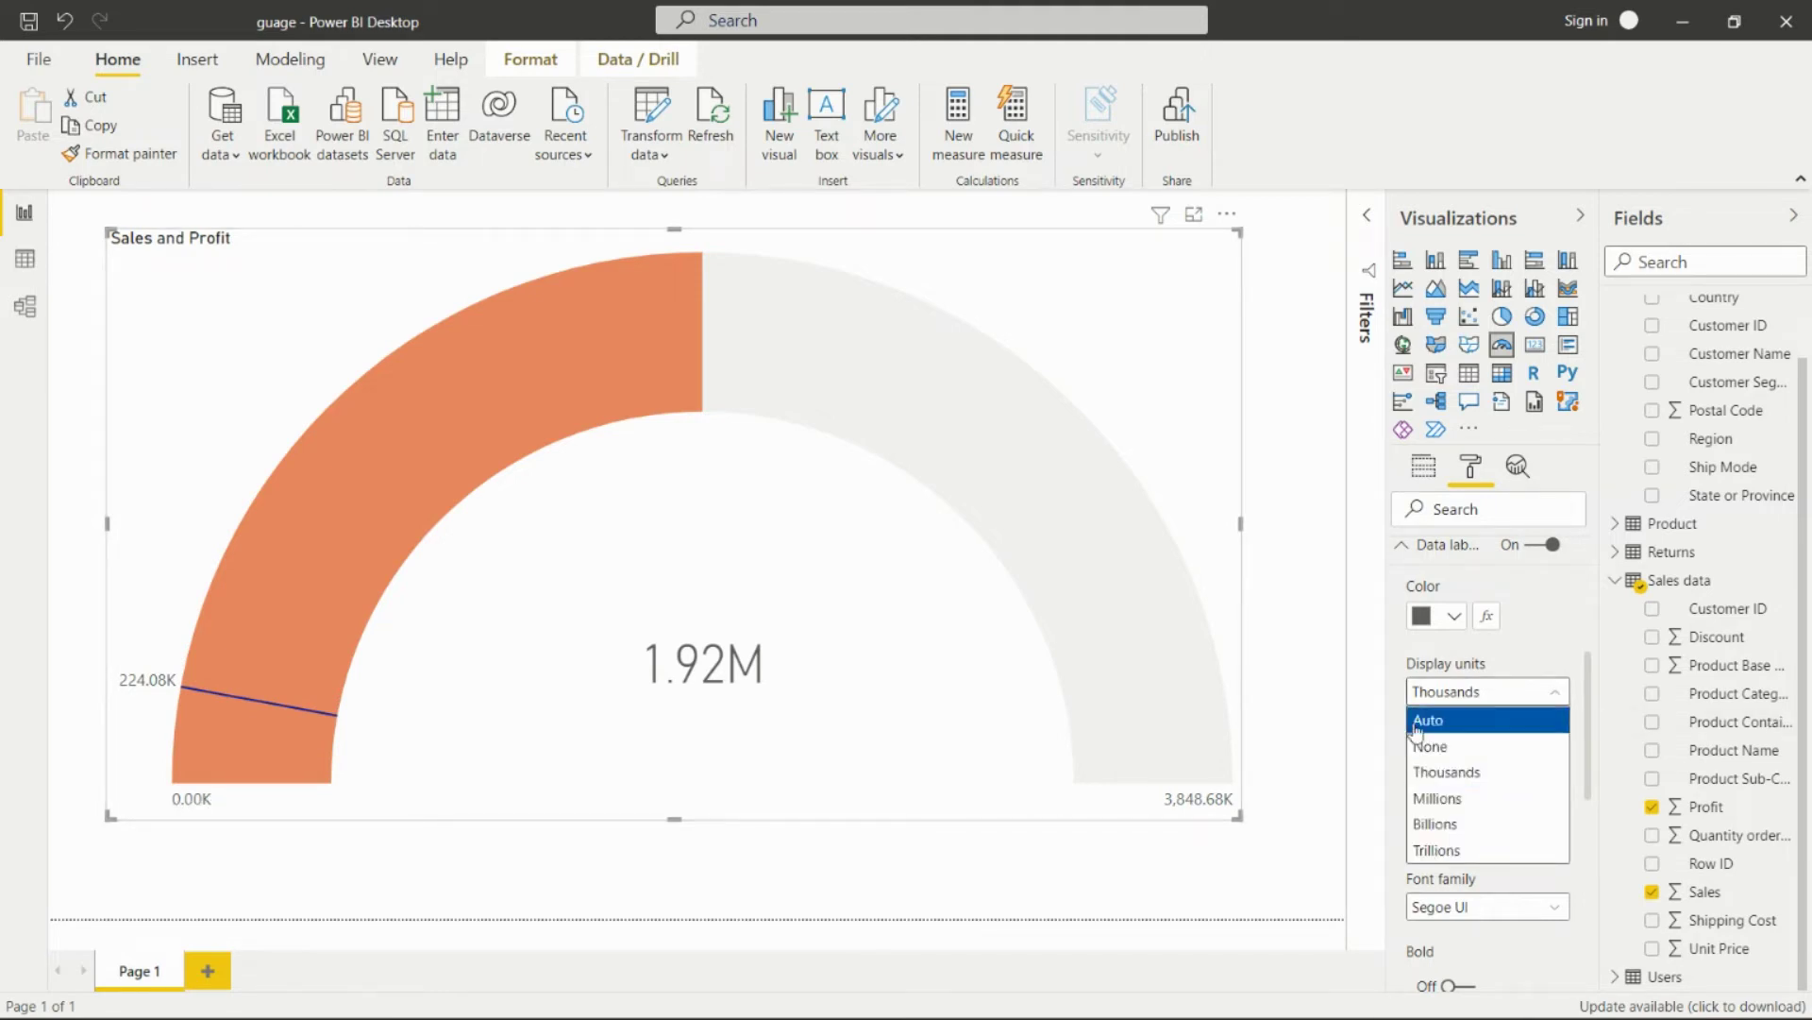
left_click(1441, 748)
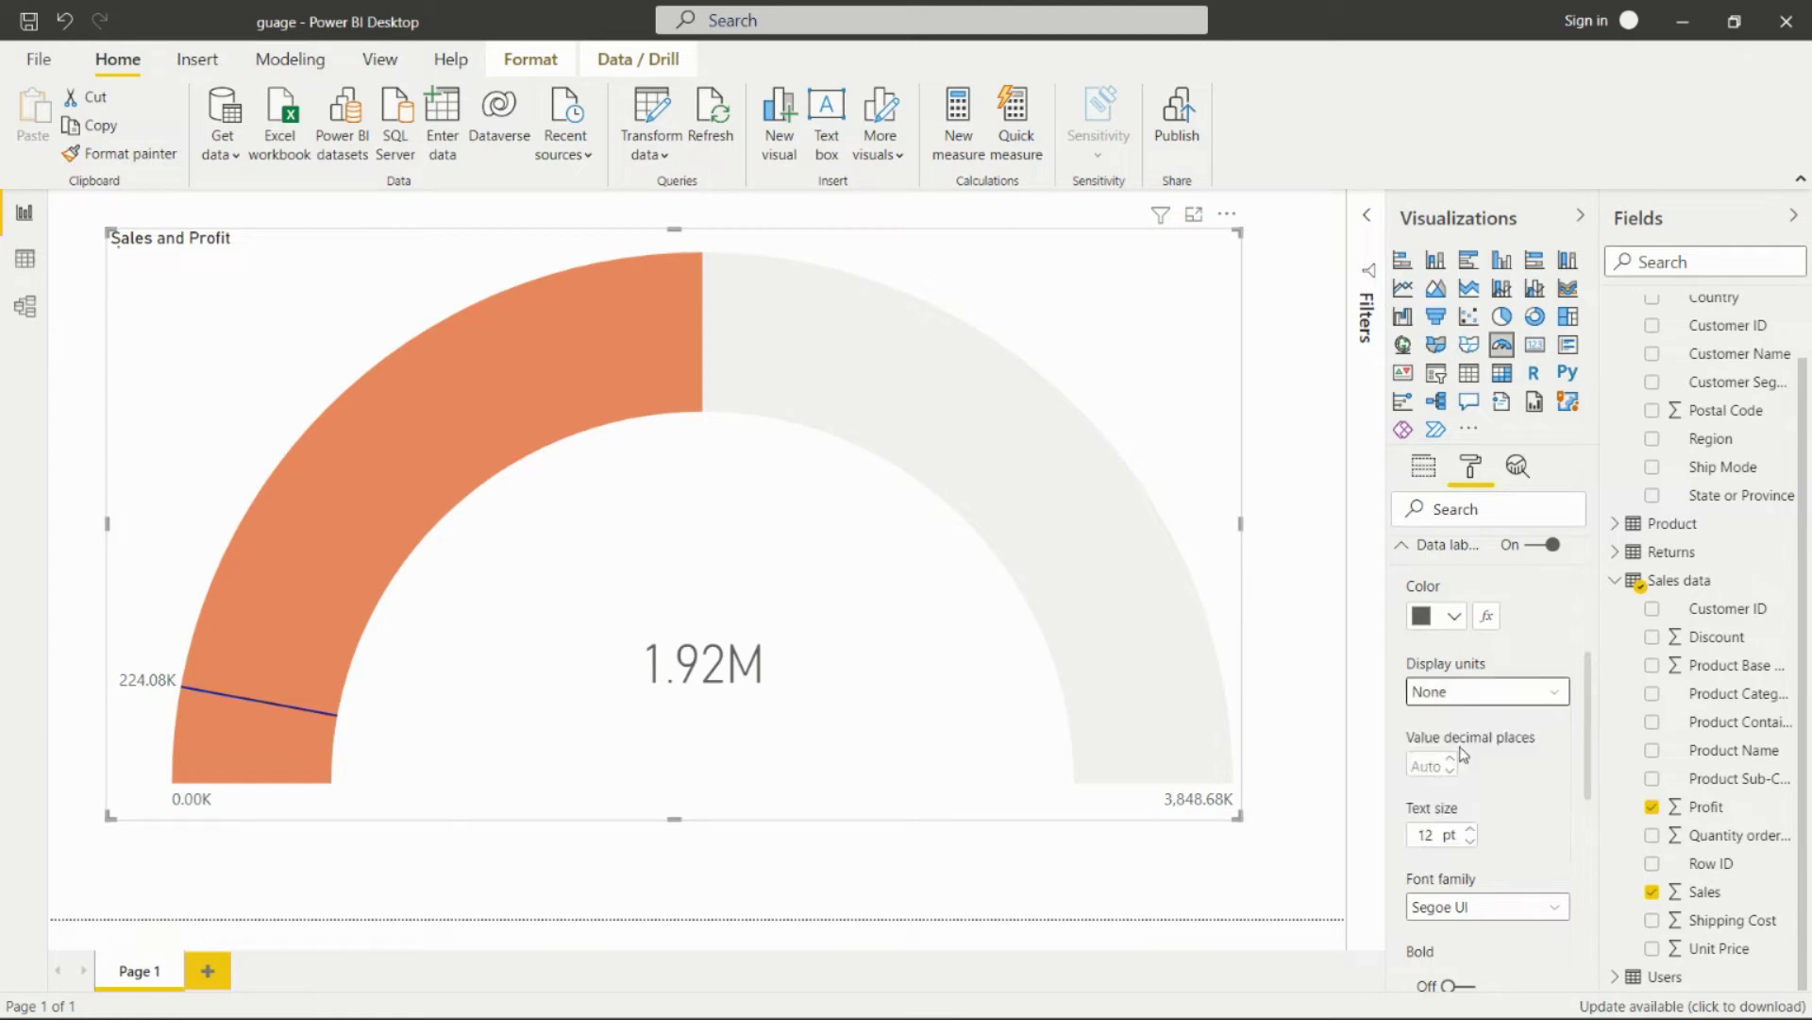
left_click(1546, 698)
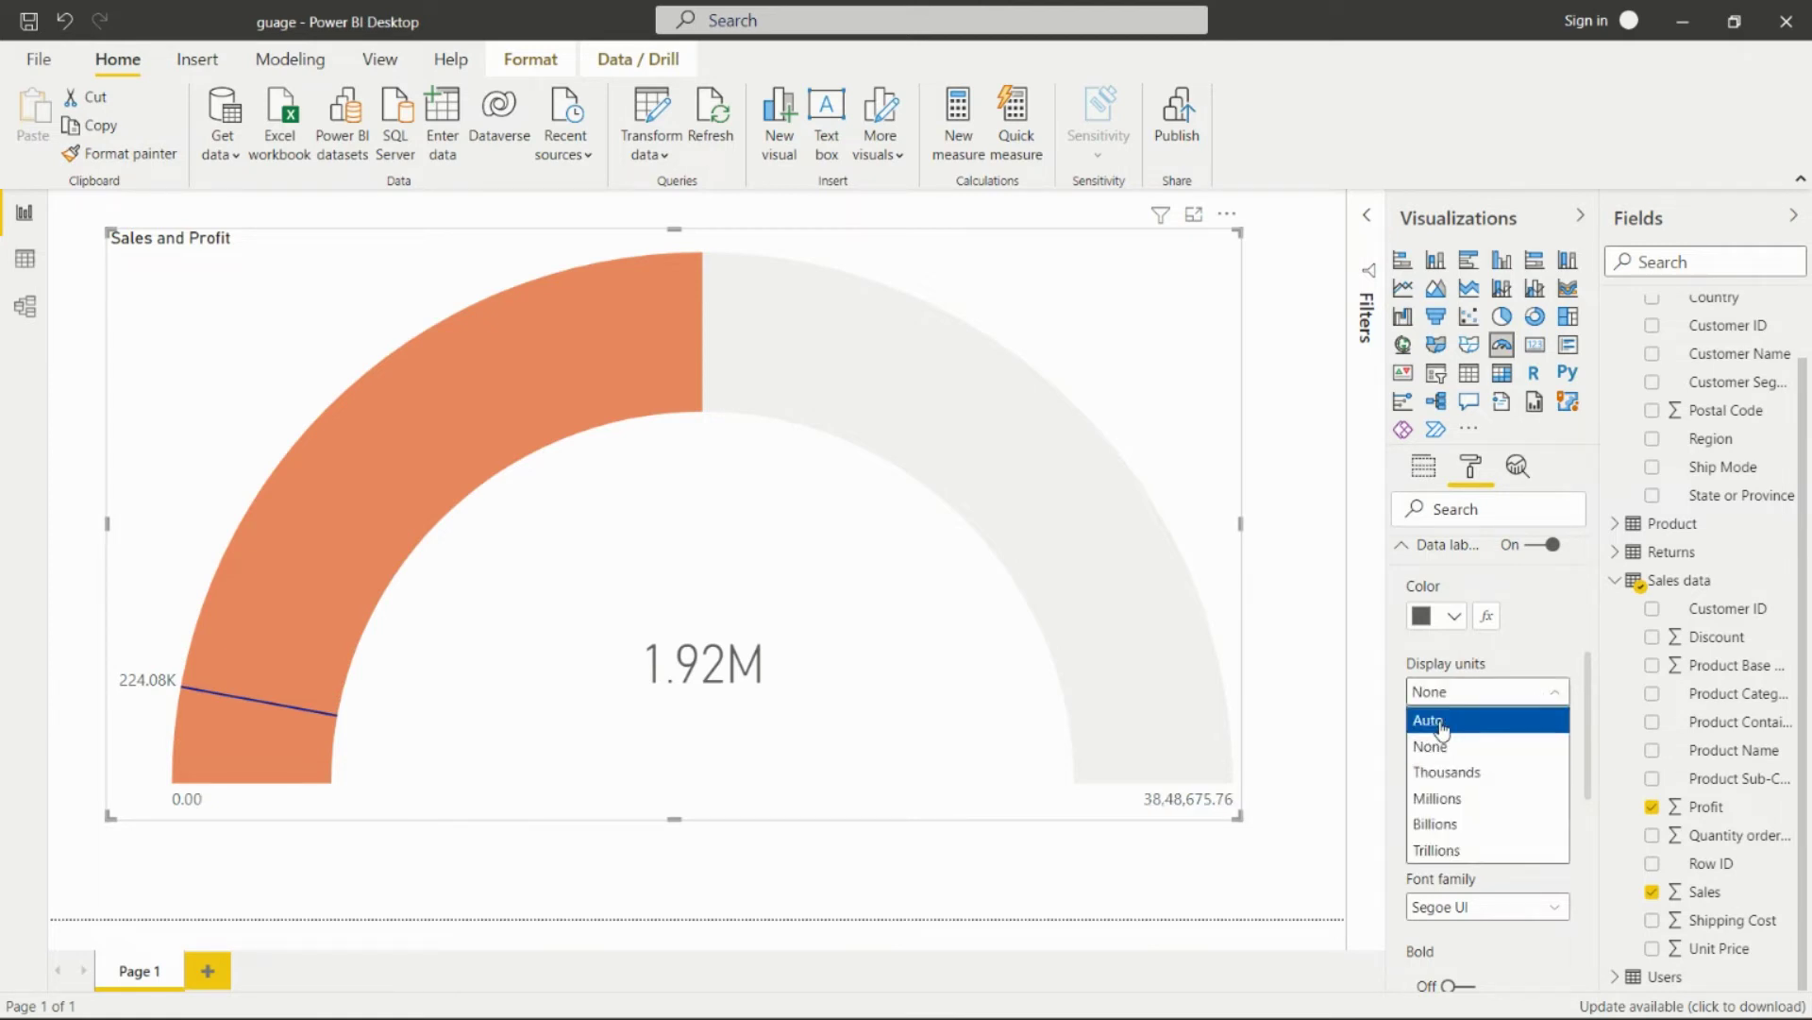
left_click(1441, 720)
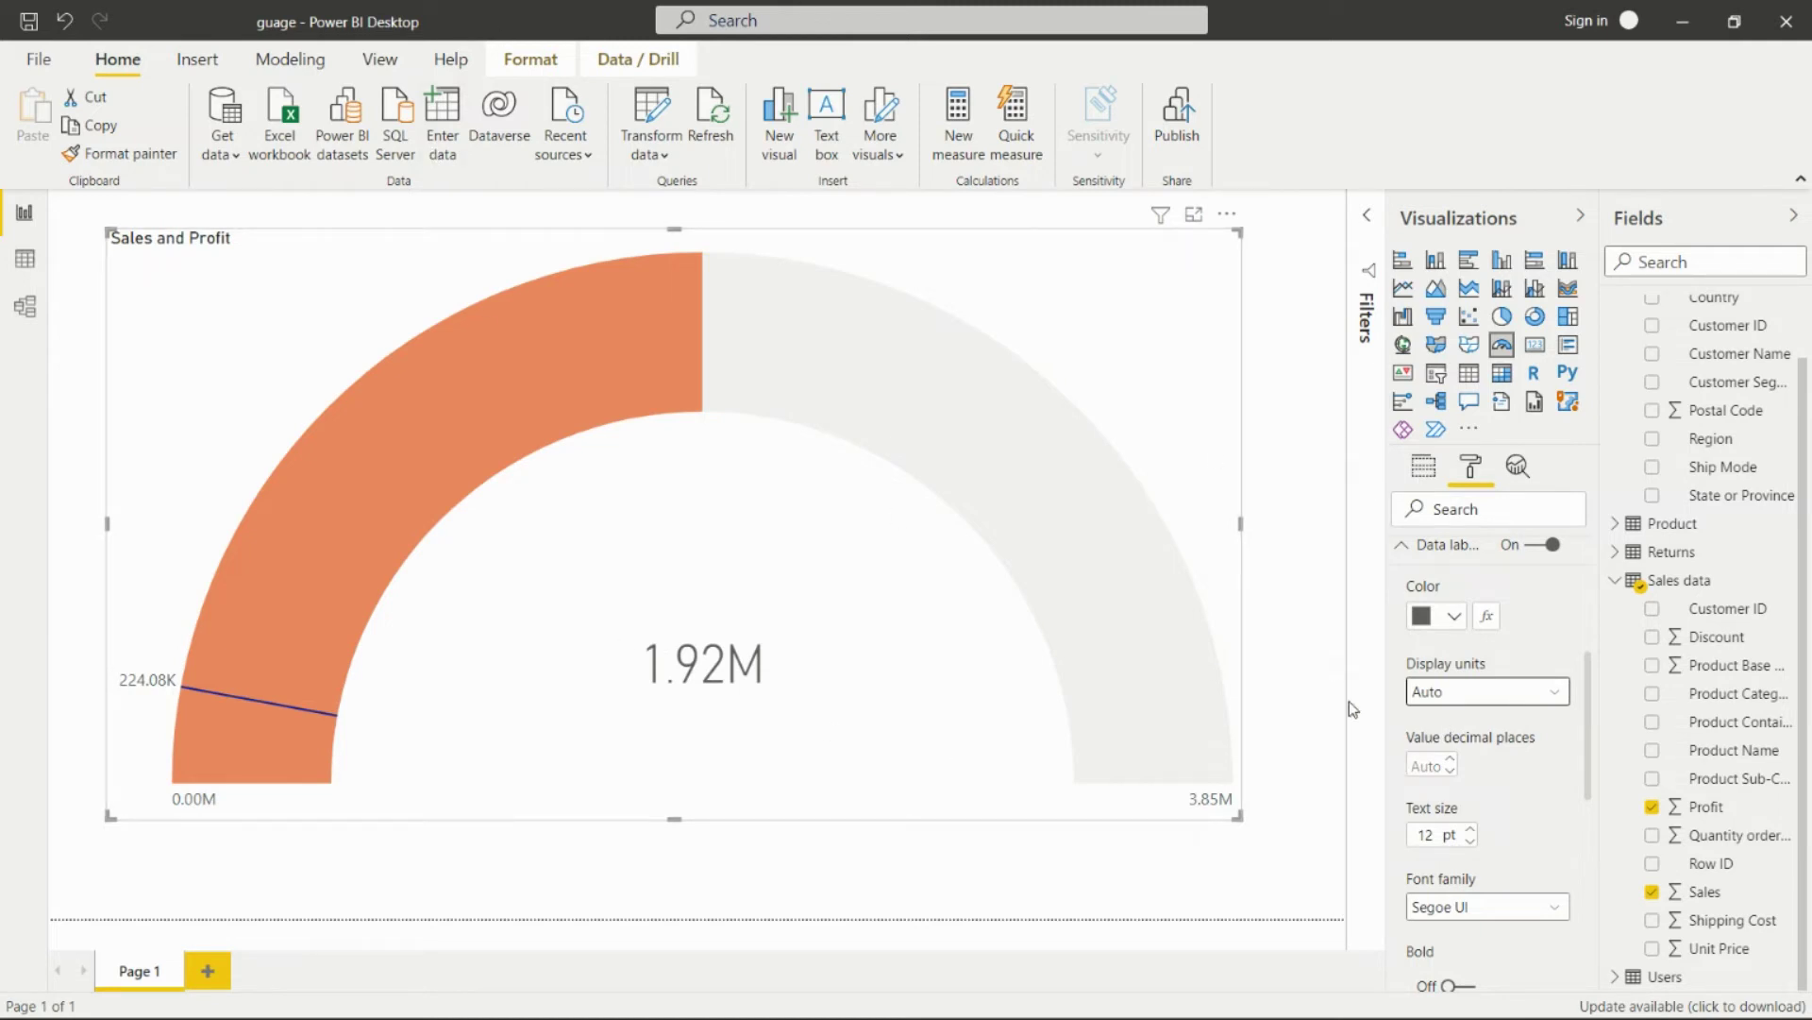
Increase the text size of the gauge's data labels to 14 pt.
scroll(1440, 651, "down", 1)
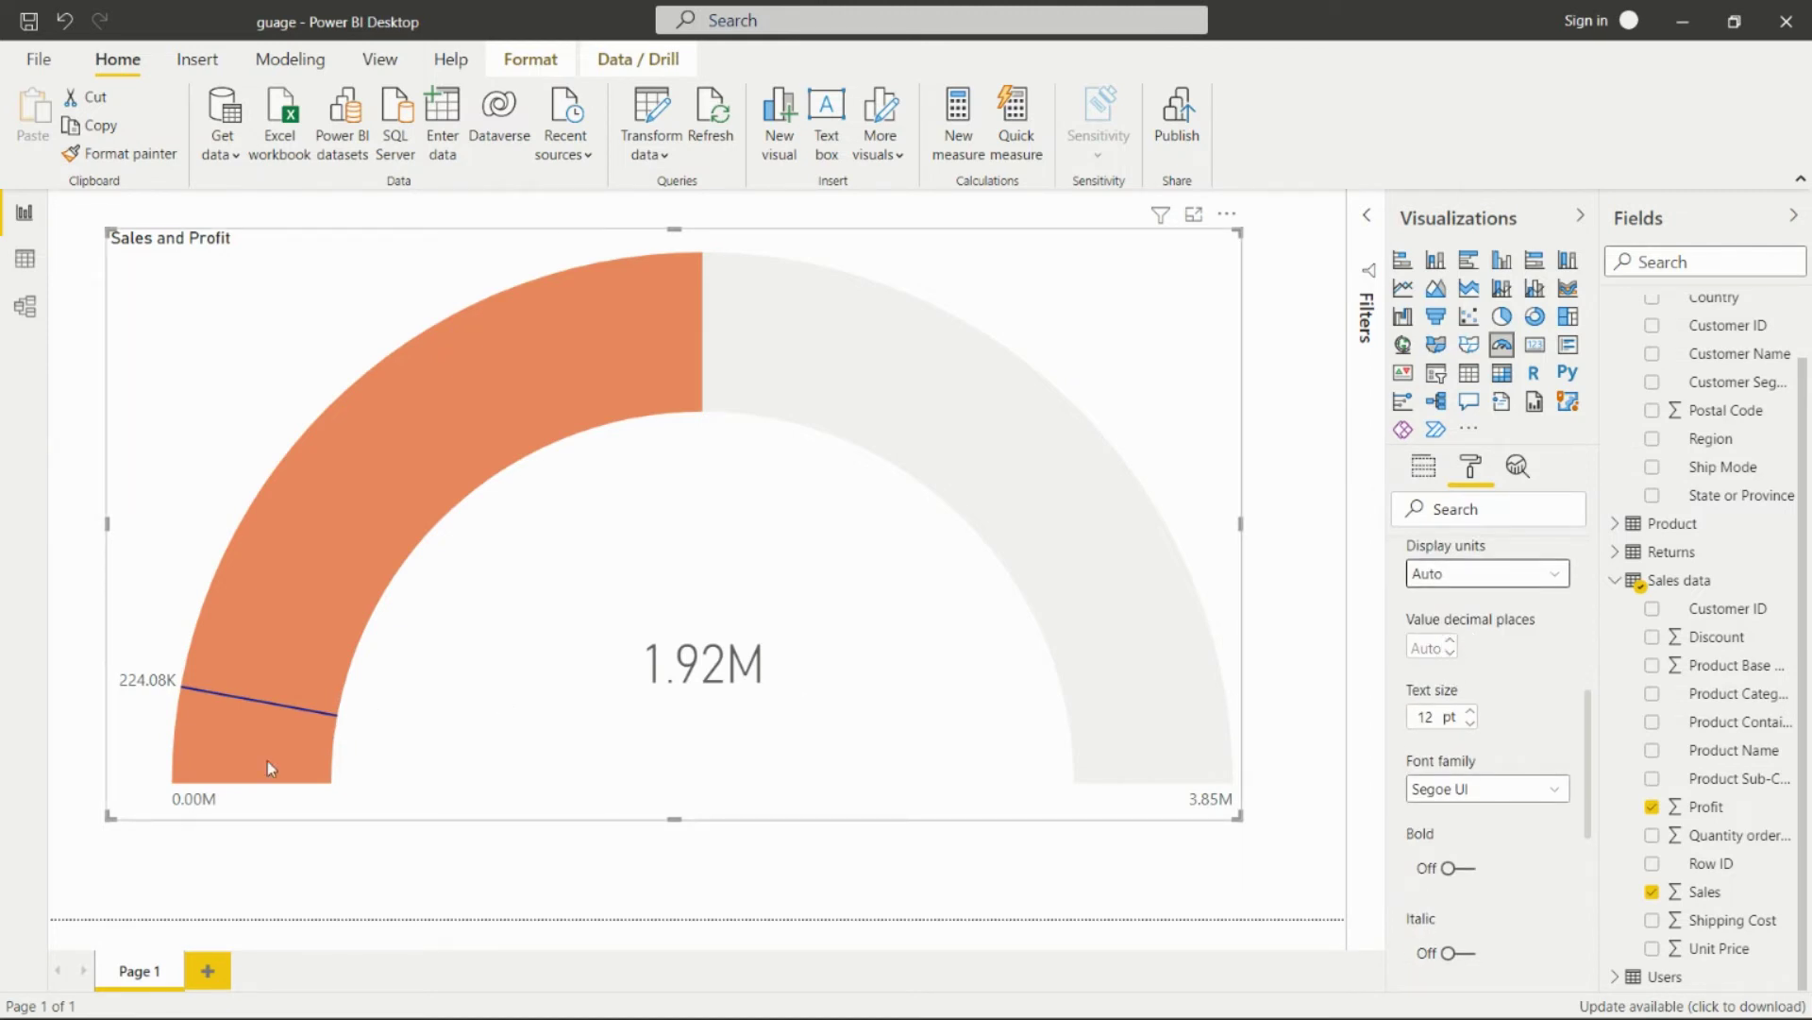
scroll(1531, 659, "down", 1)
scroll(1529, 651, "down", 2)
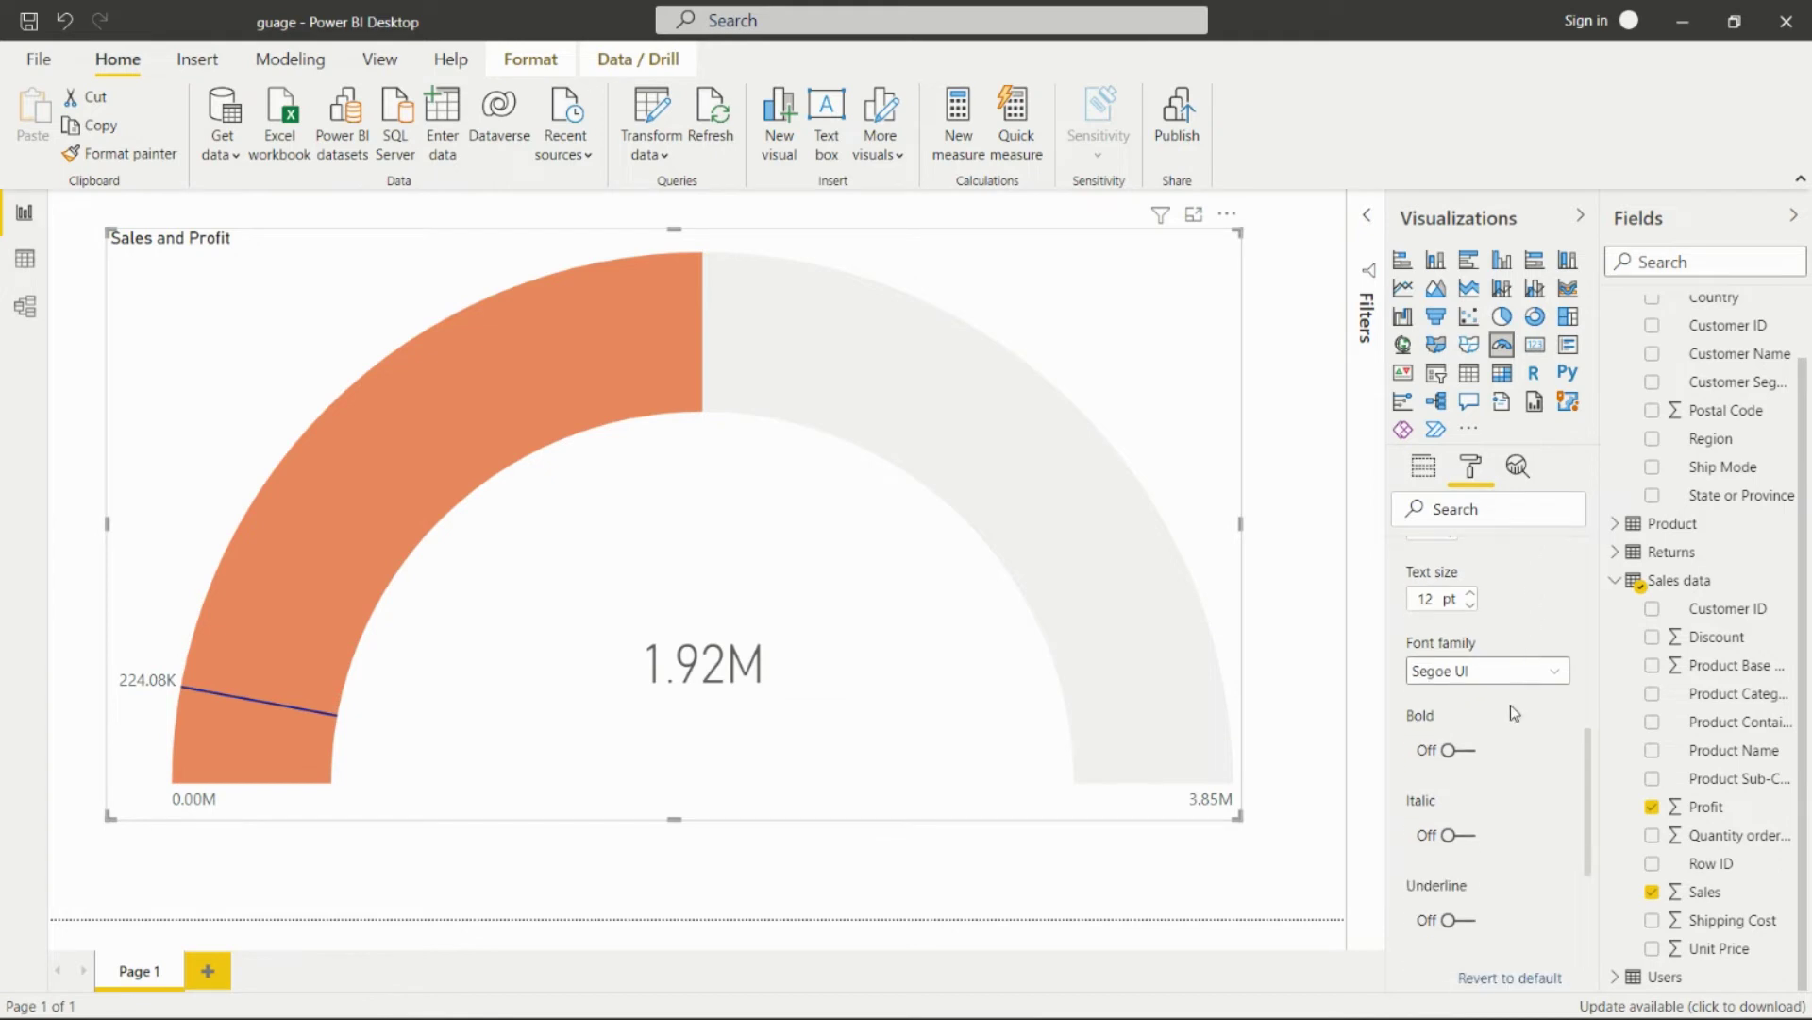
left_click(1470, 592)
left_click(1470, 592)
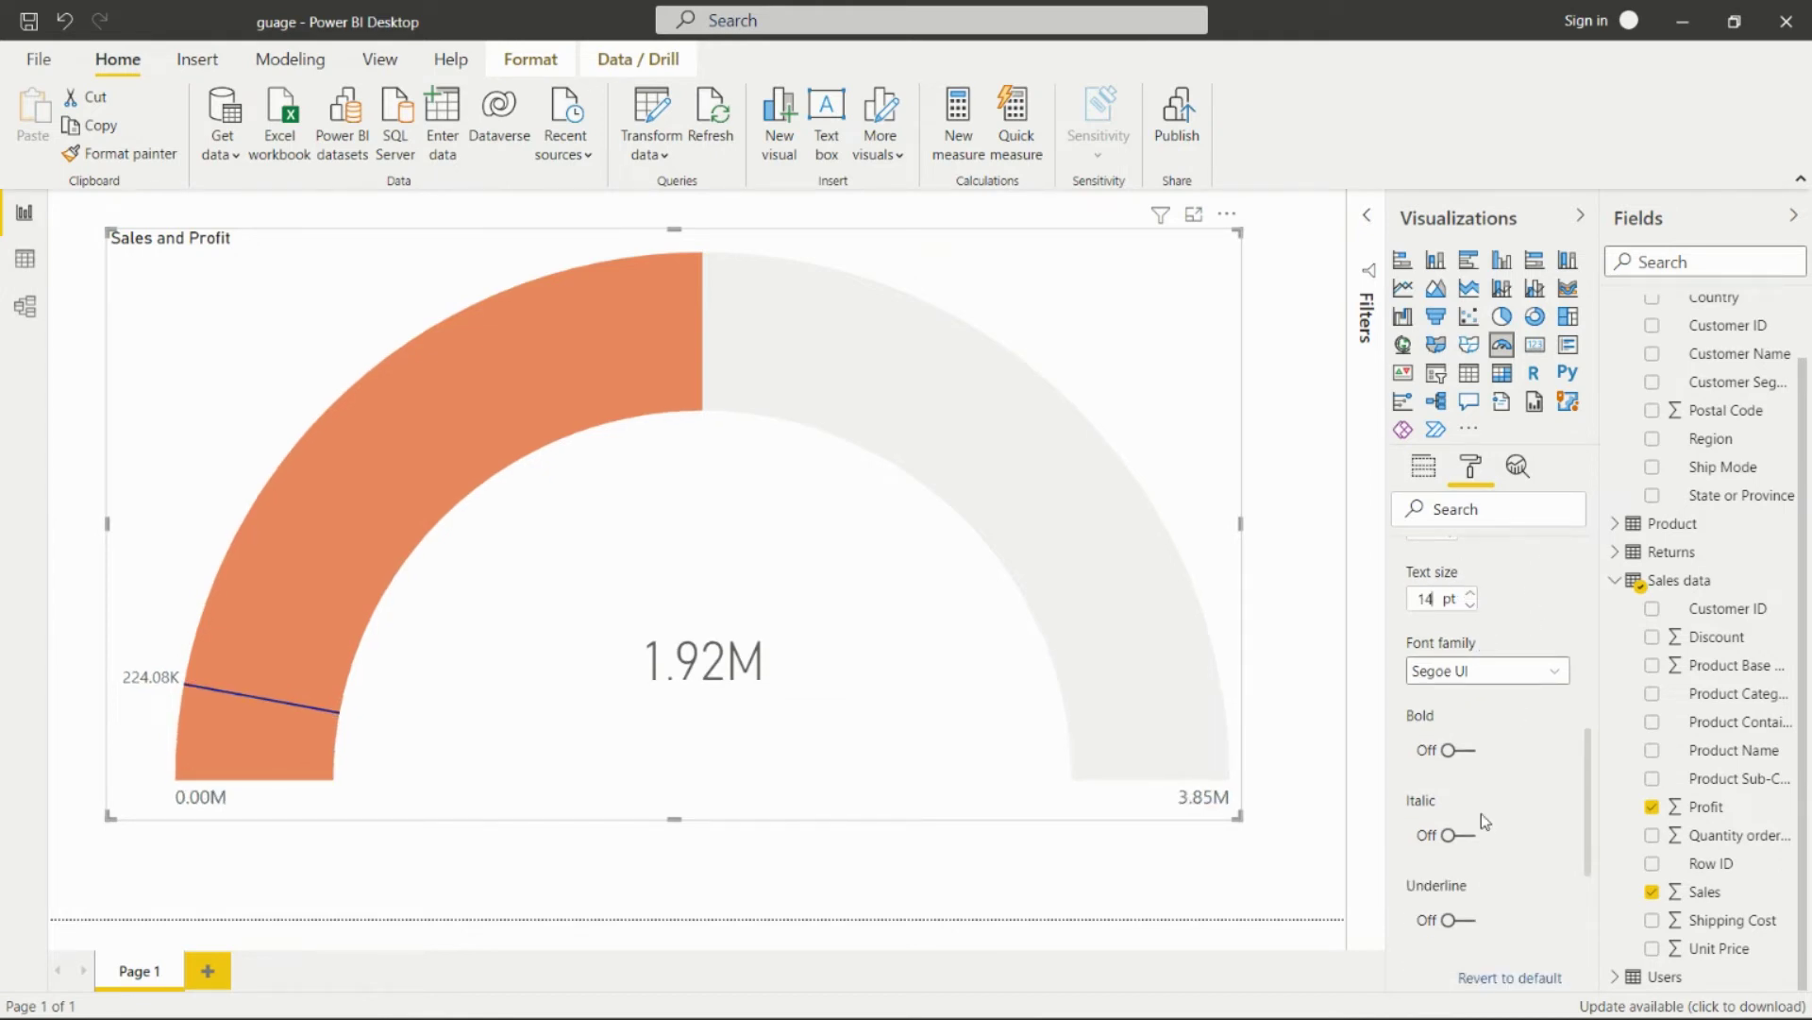
Set the color of the gauge's target label to a dark navy blue theme shade.
scroll(1508, 705, "down", 3)
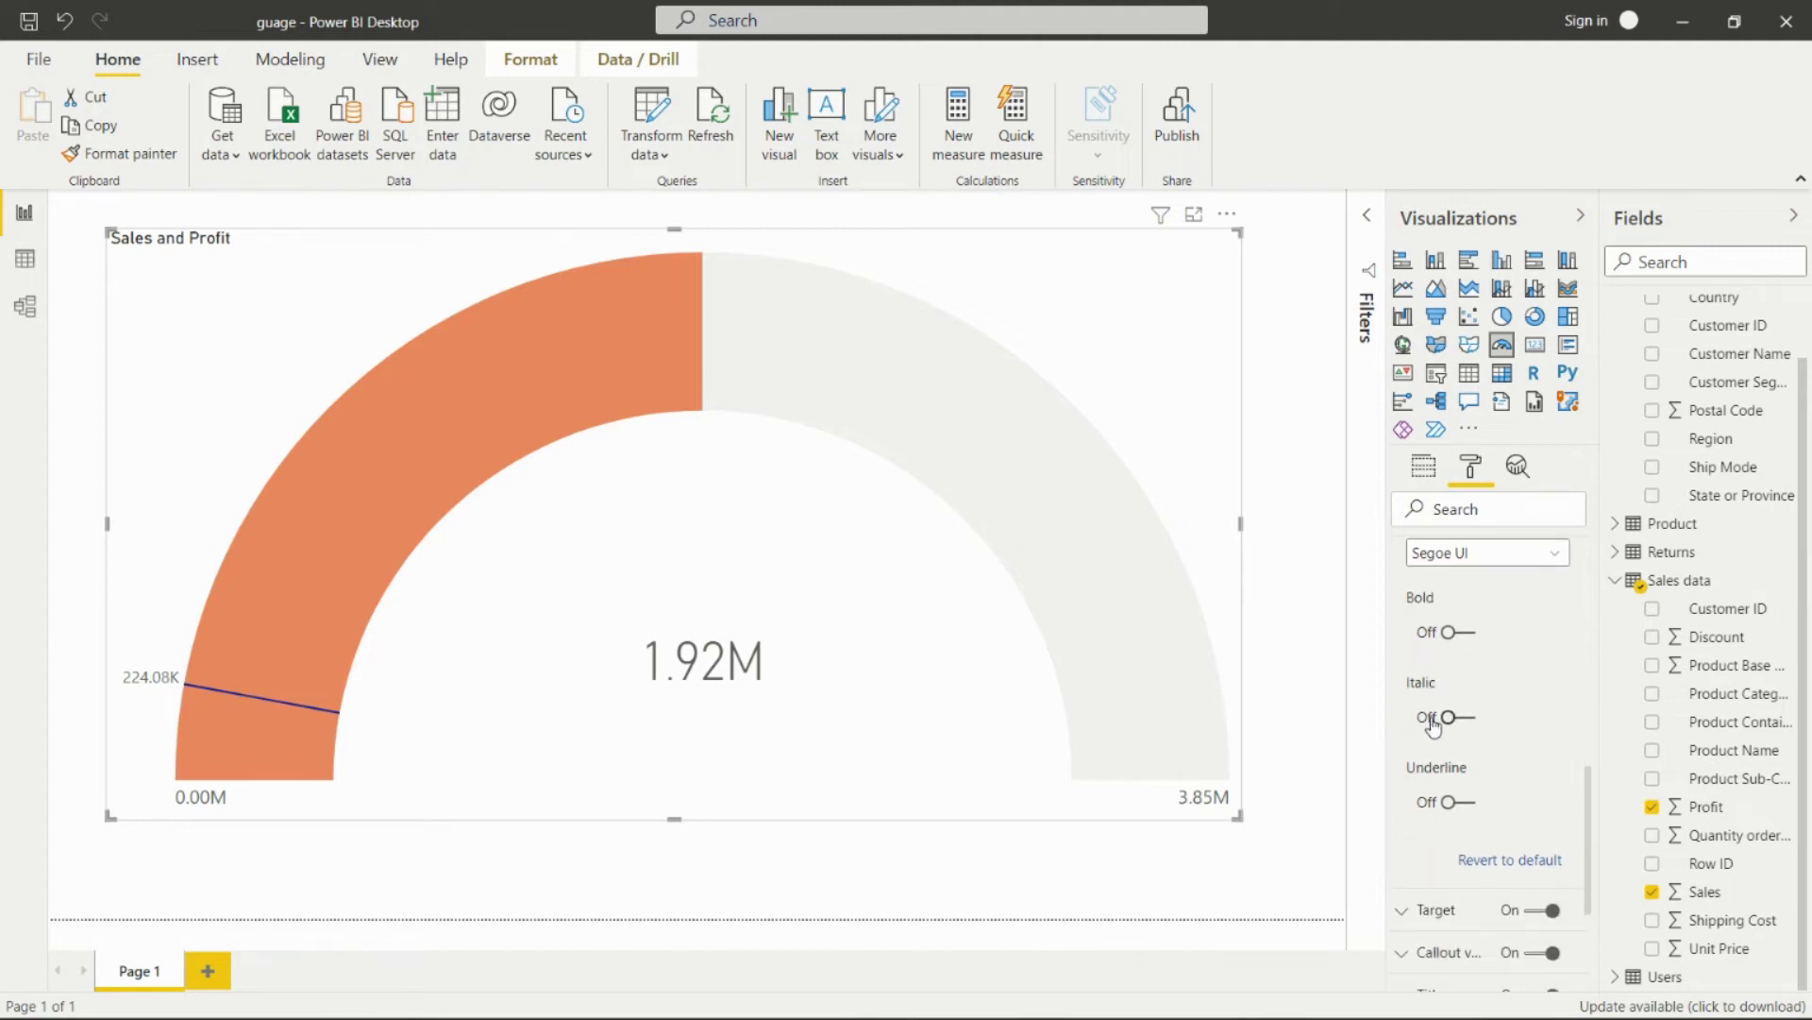
scroll(1439, 791, "down", 3)
left_click(1436, 797)
scroll(1461, 876, "down", 3)
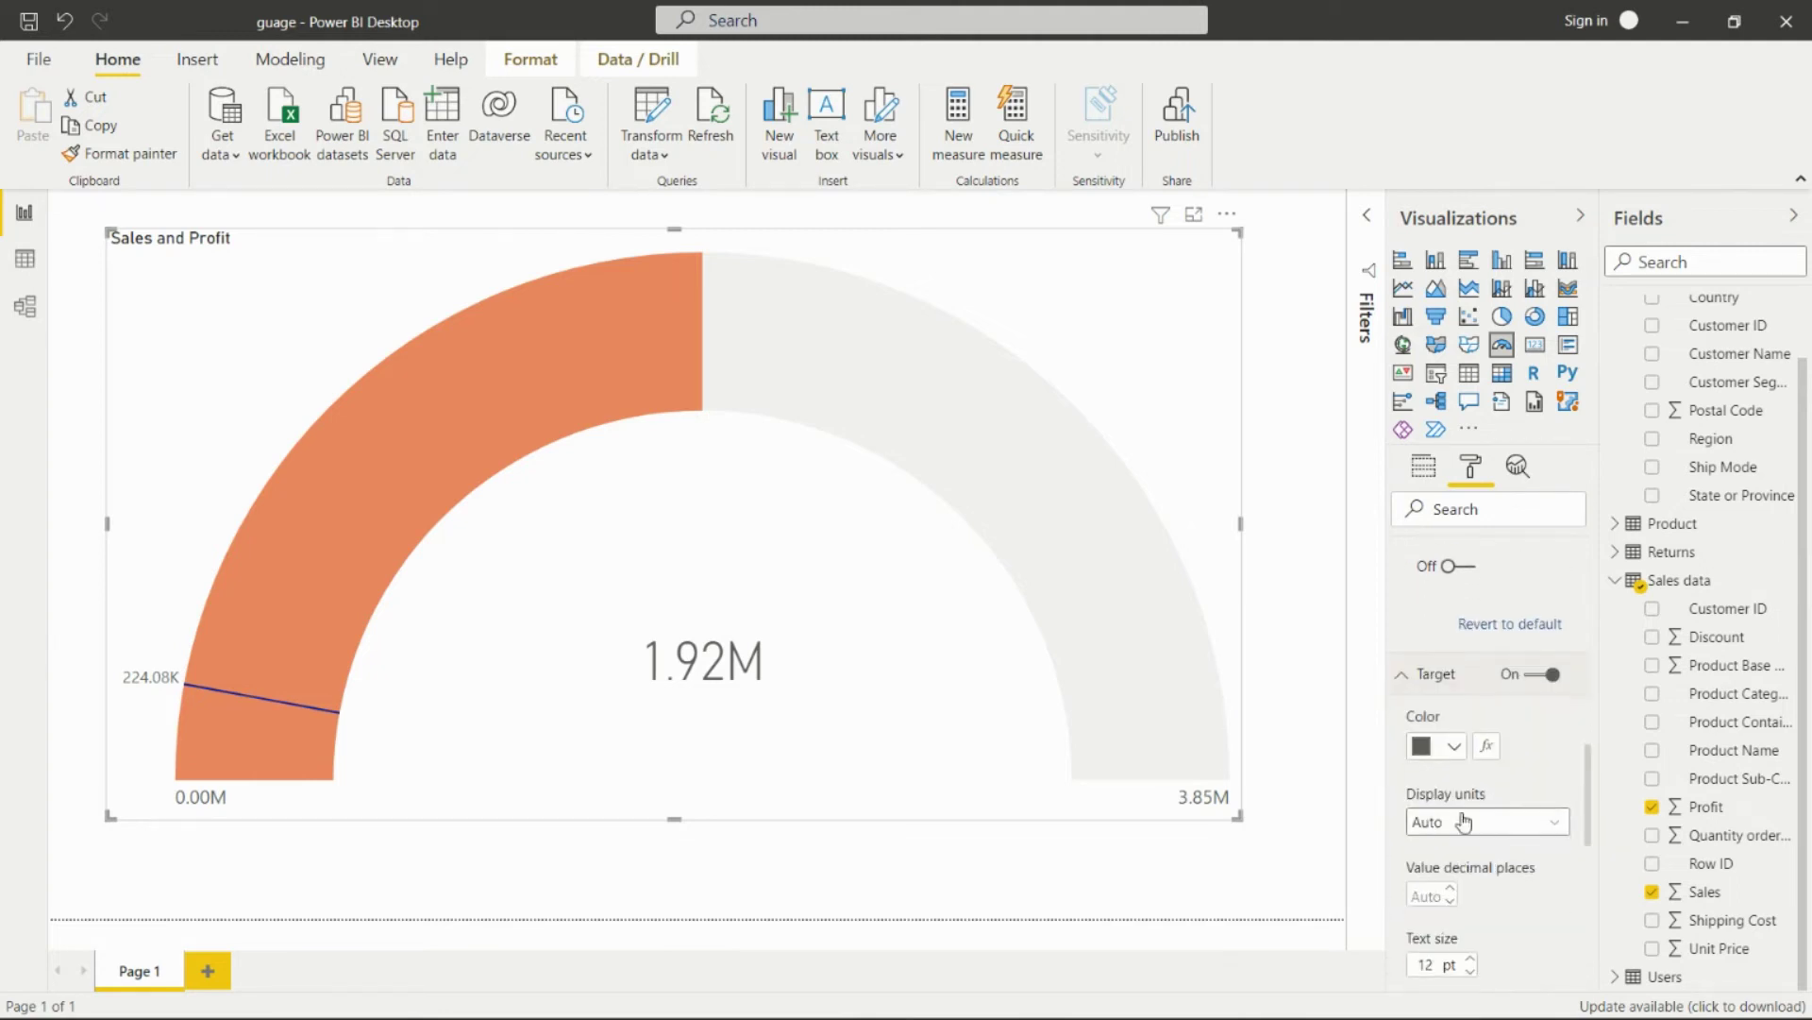
left_click(1454, 748)
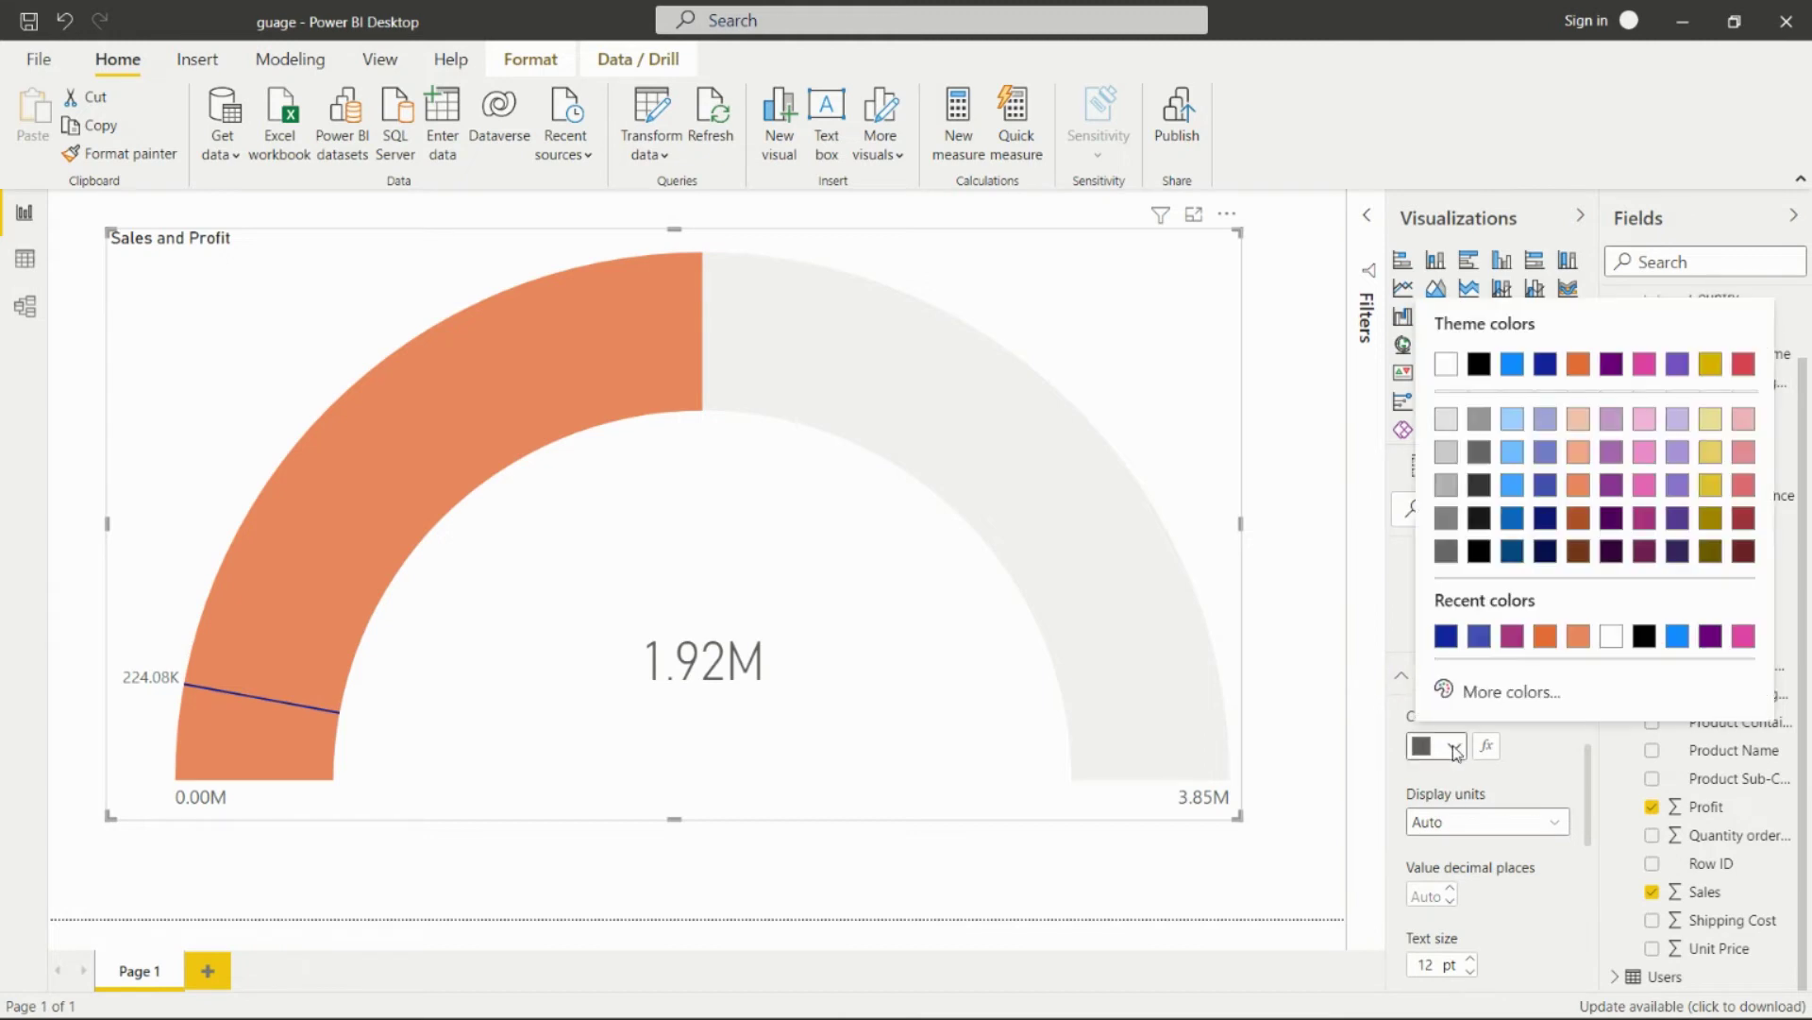
left_click(1546, 519)
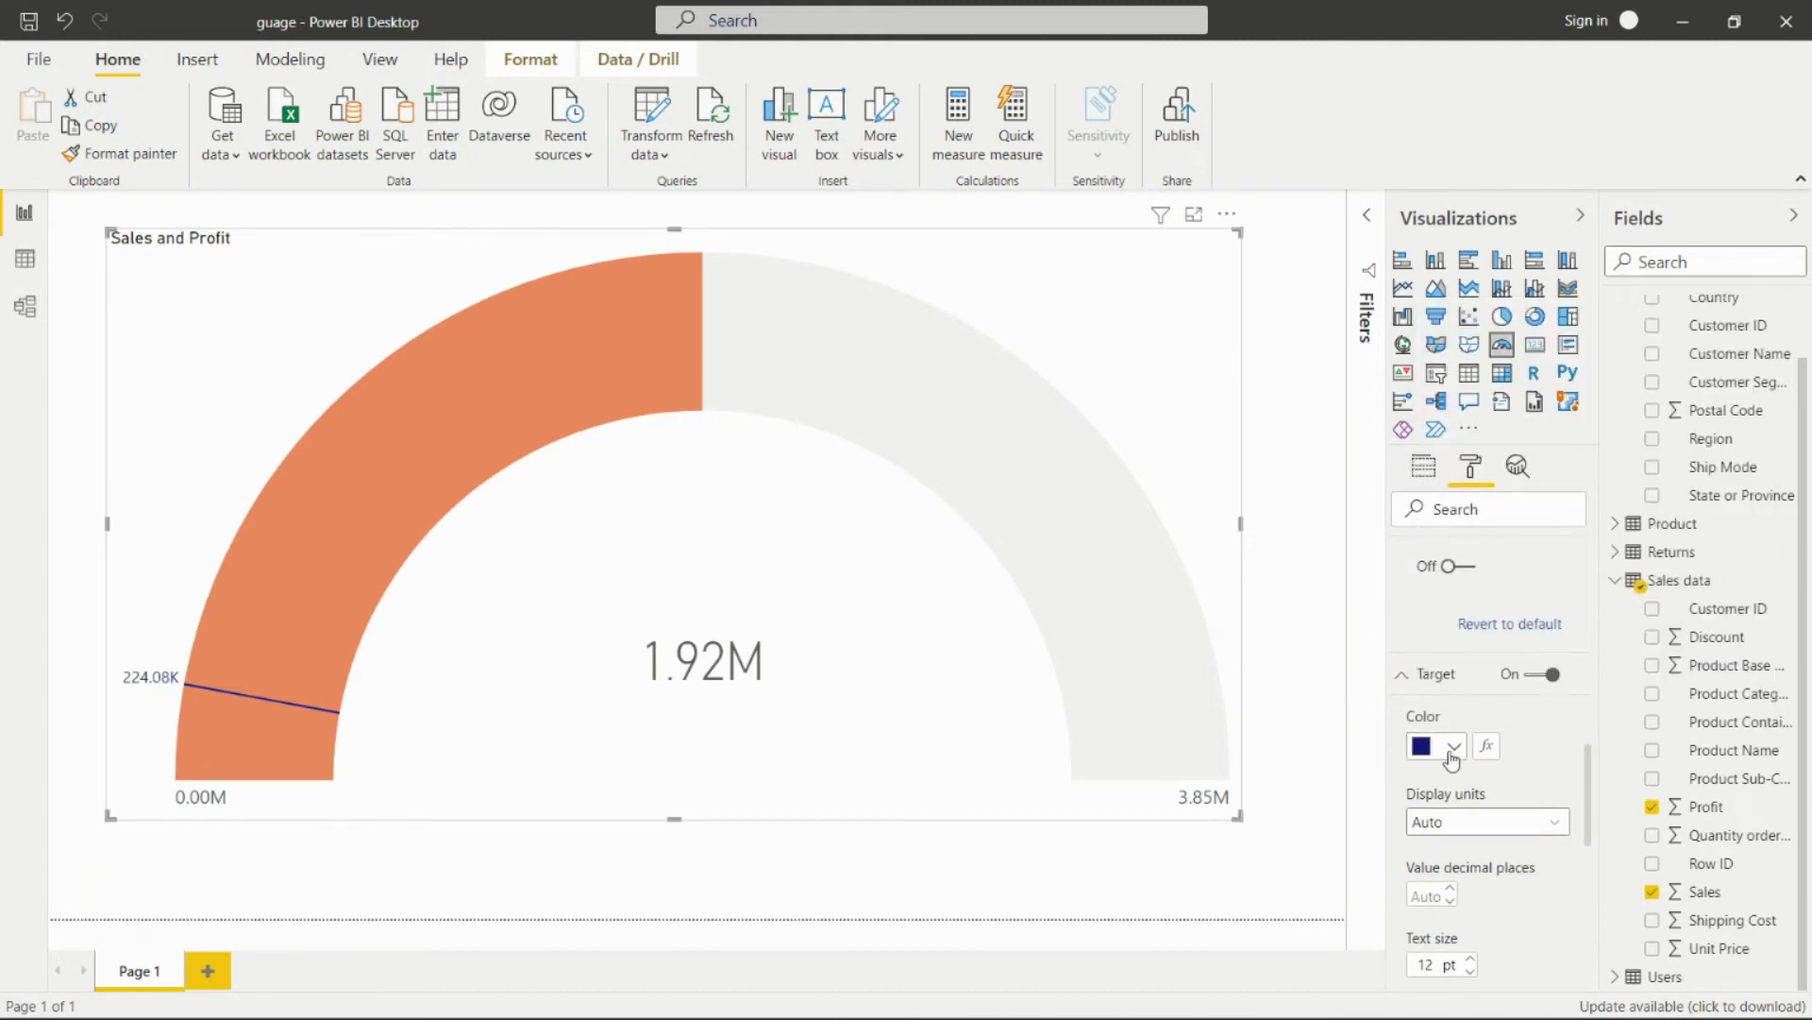
Reapply the dark navy blue to the target label from the recent colors.
scroll(1535, 785, "up", 1)
scroll(1533, 791, "up", 3)
scroll(1533, 791, "down", 5)
scroll(1533, 792, "up", 1)
scroll(1531, 802, "down", 4)
scroll(1532, 810, "down", 1)
left_click(1454, 745)
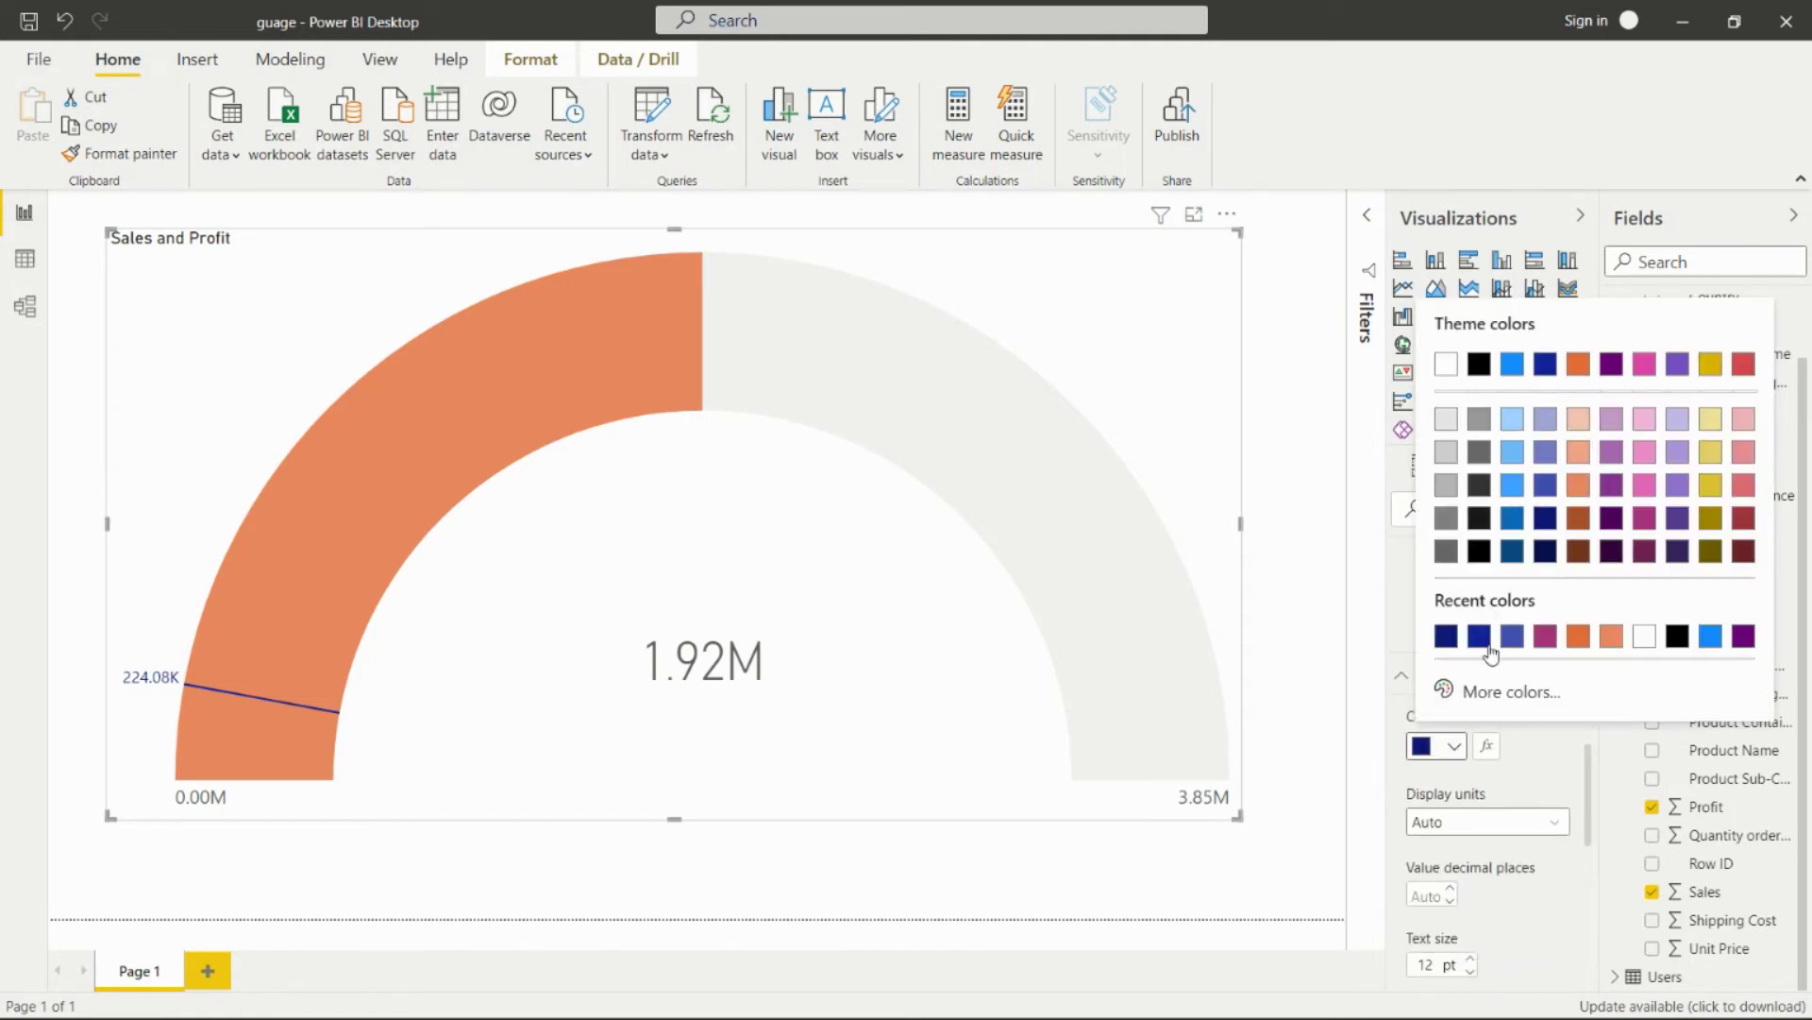
left_click(1454, 643)
Toggle the gauge's callout value off and back on twice.
scroll(1533, 748, "down", 2)
scroll(1512, 664, "down", 5)
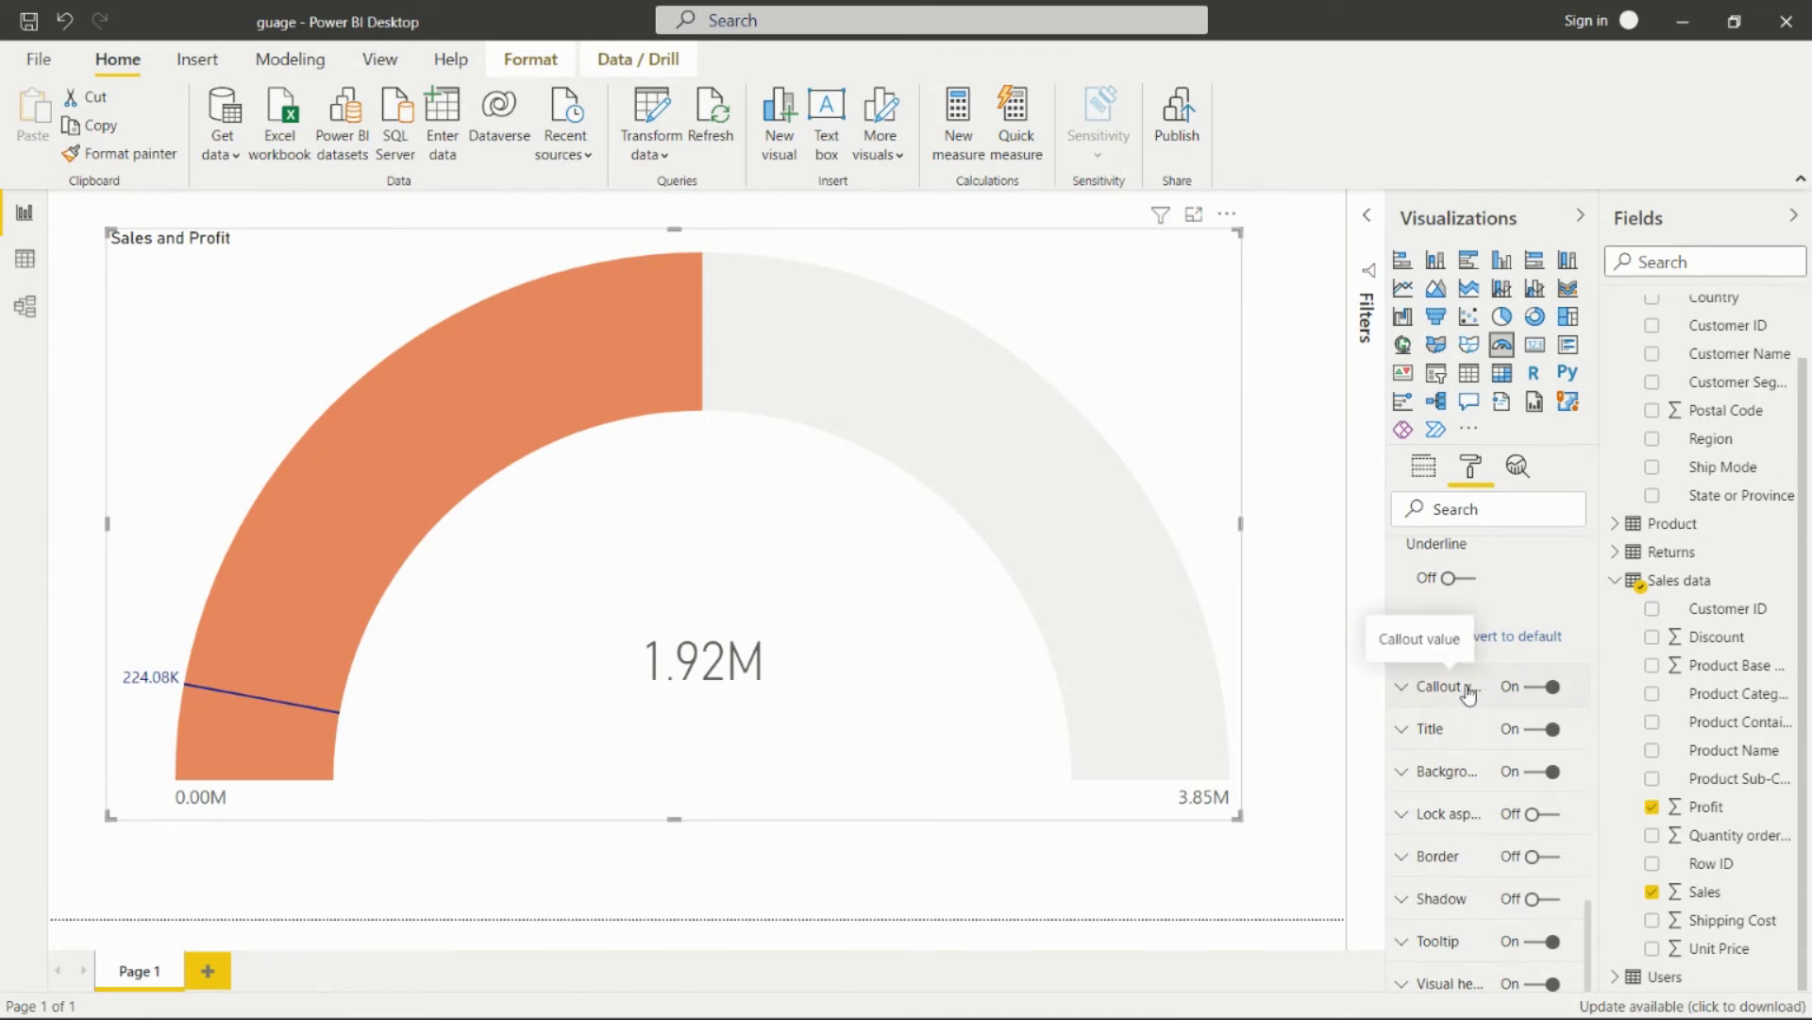
left_click(1553, 690)
left_click(1553, 691)
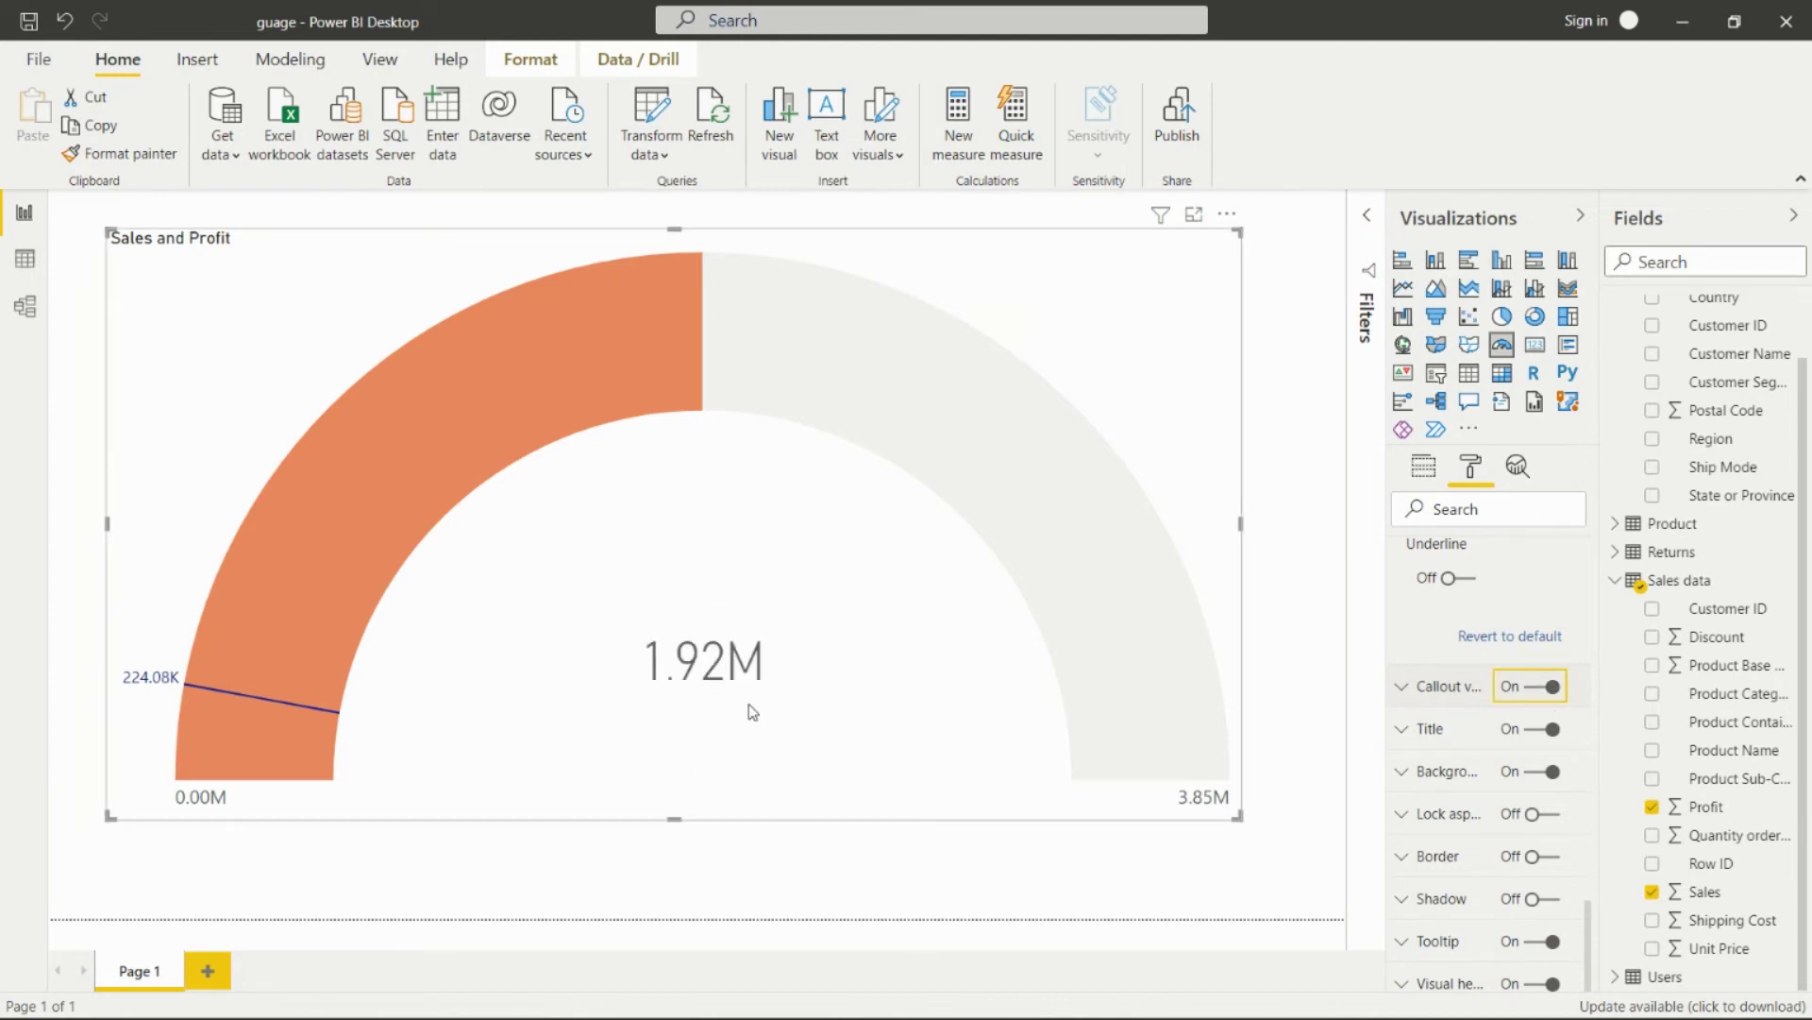
left_click(1549, 690)
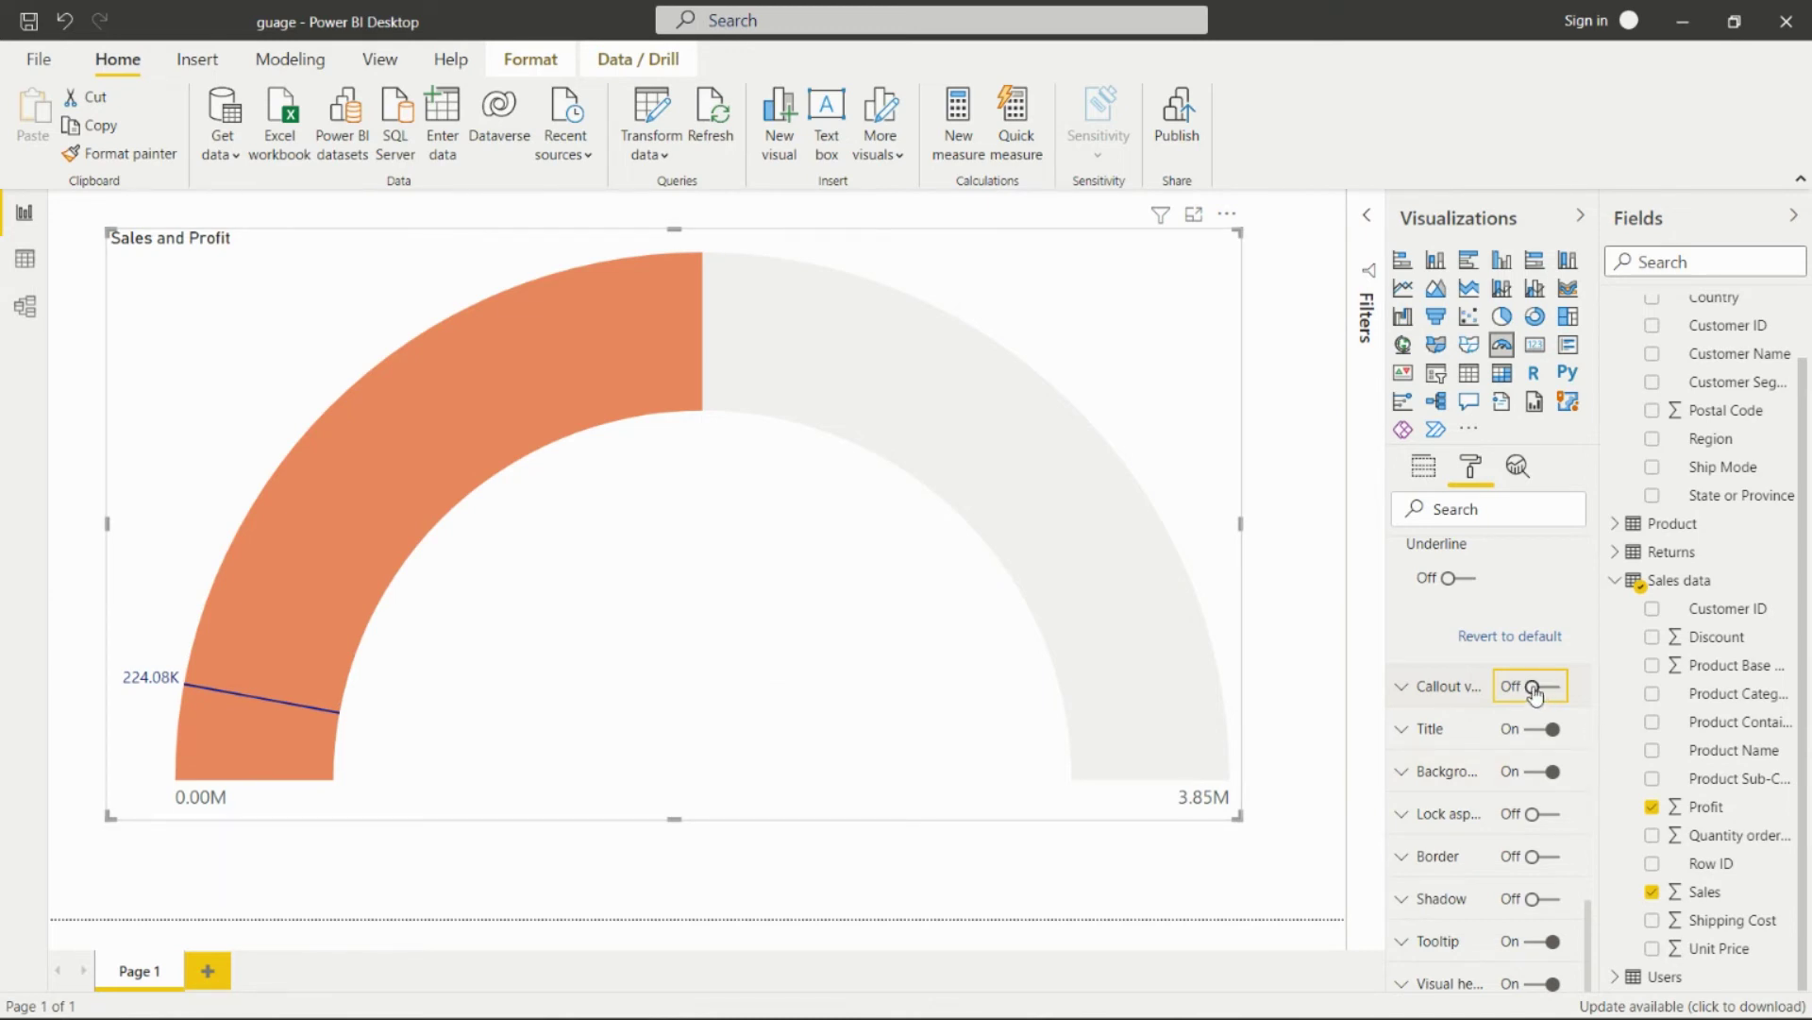
left_click(1534, 689)
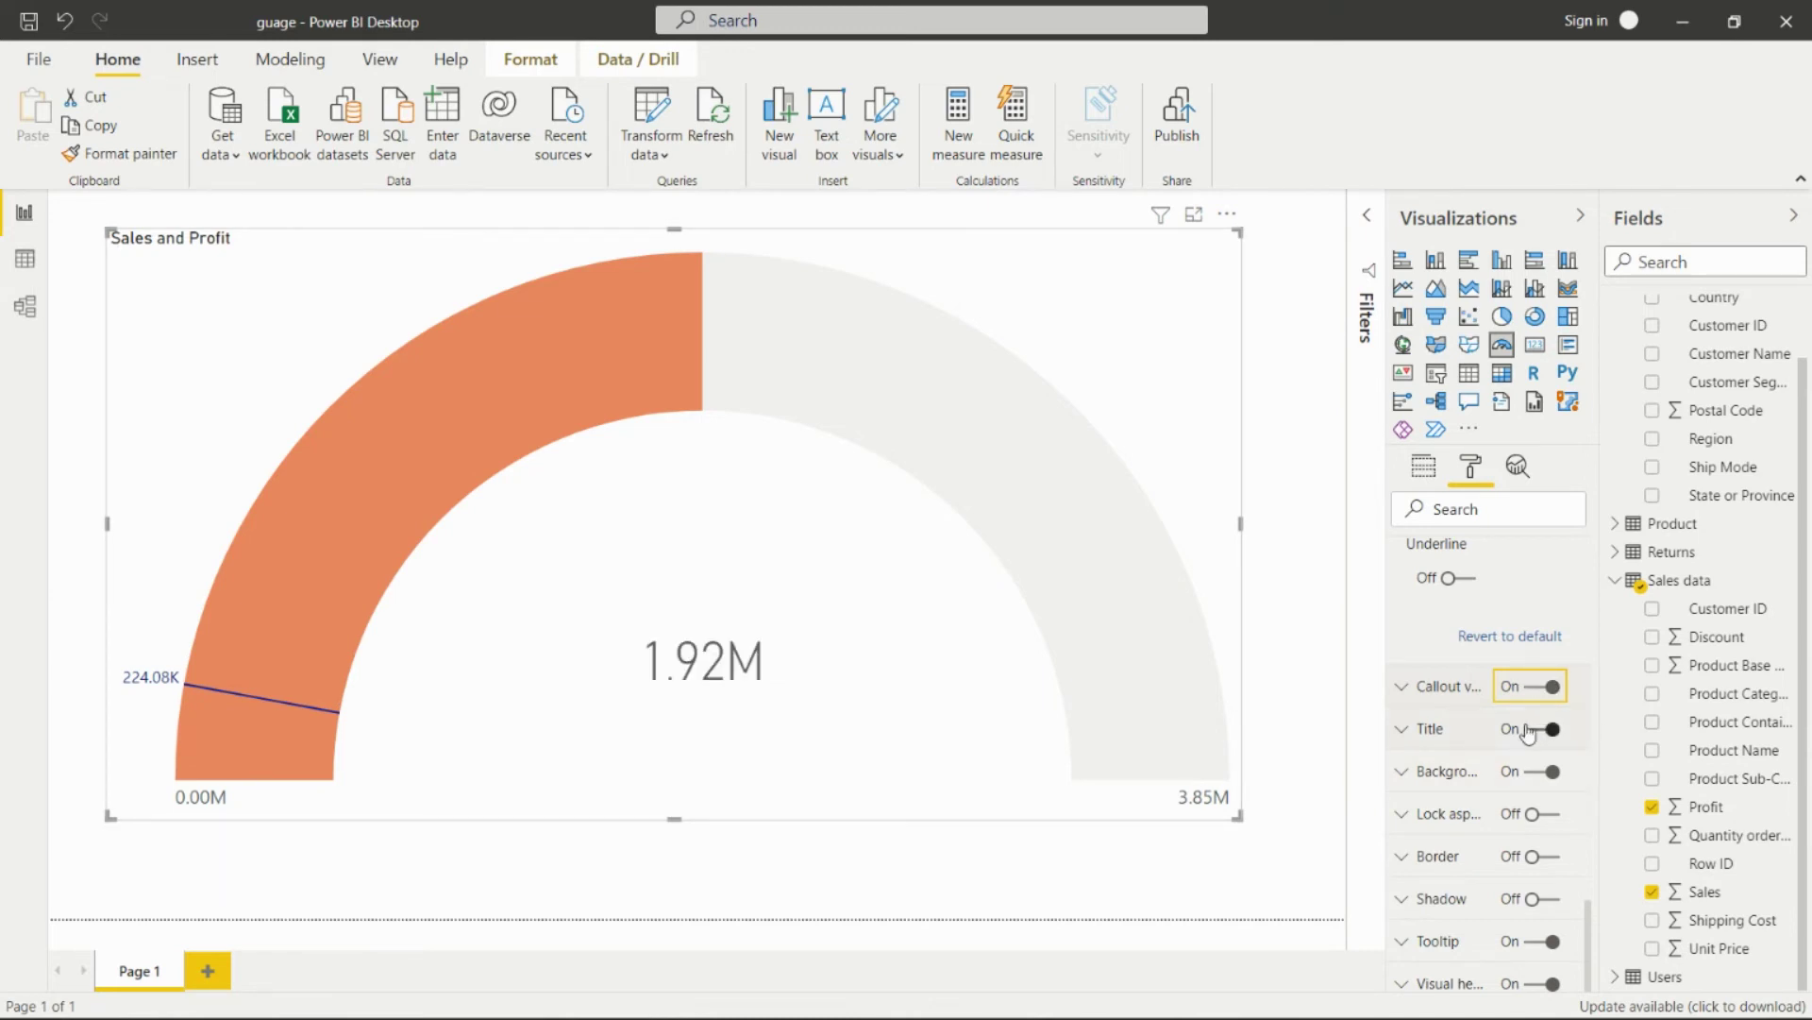
Give the gauge a medium gray background color with 60% transparency.
left_click(1458, 774)
left_click(1453, 839)
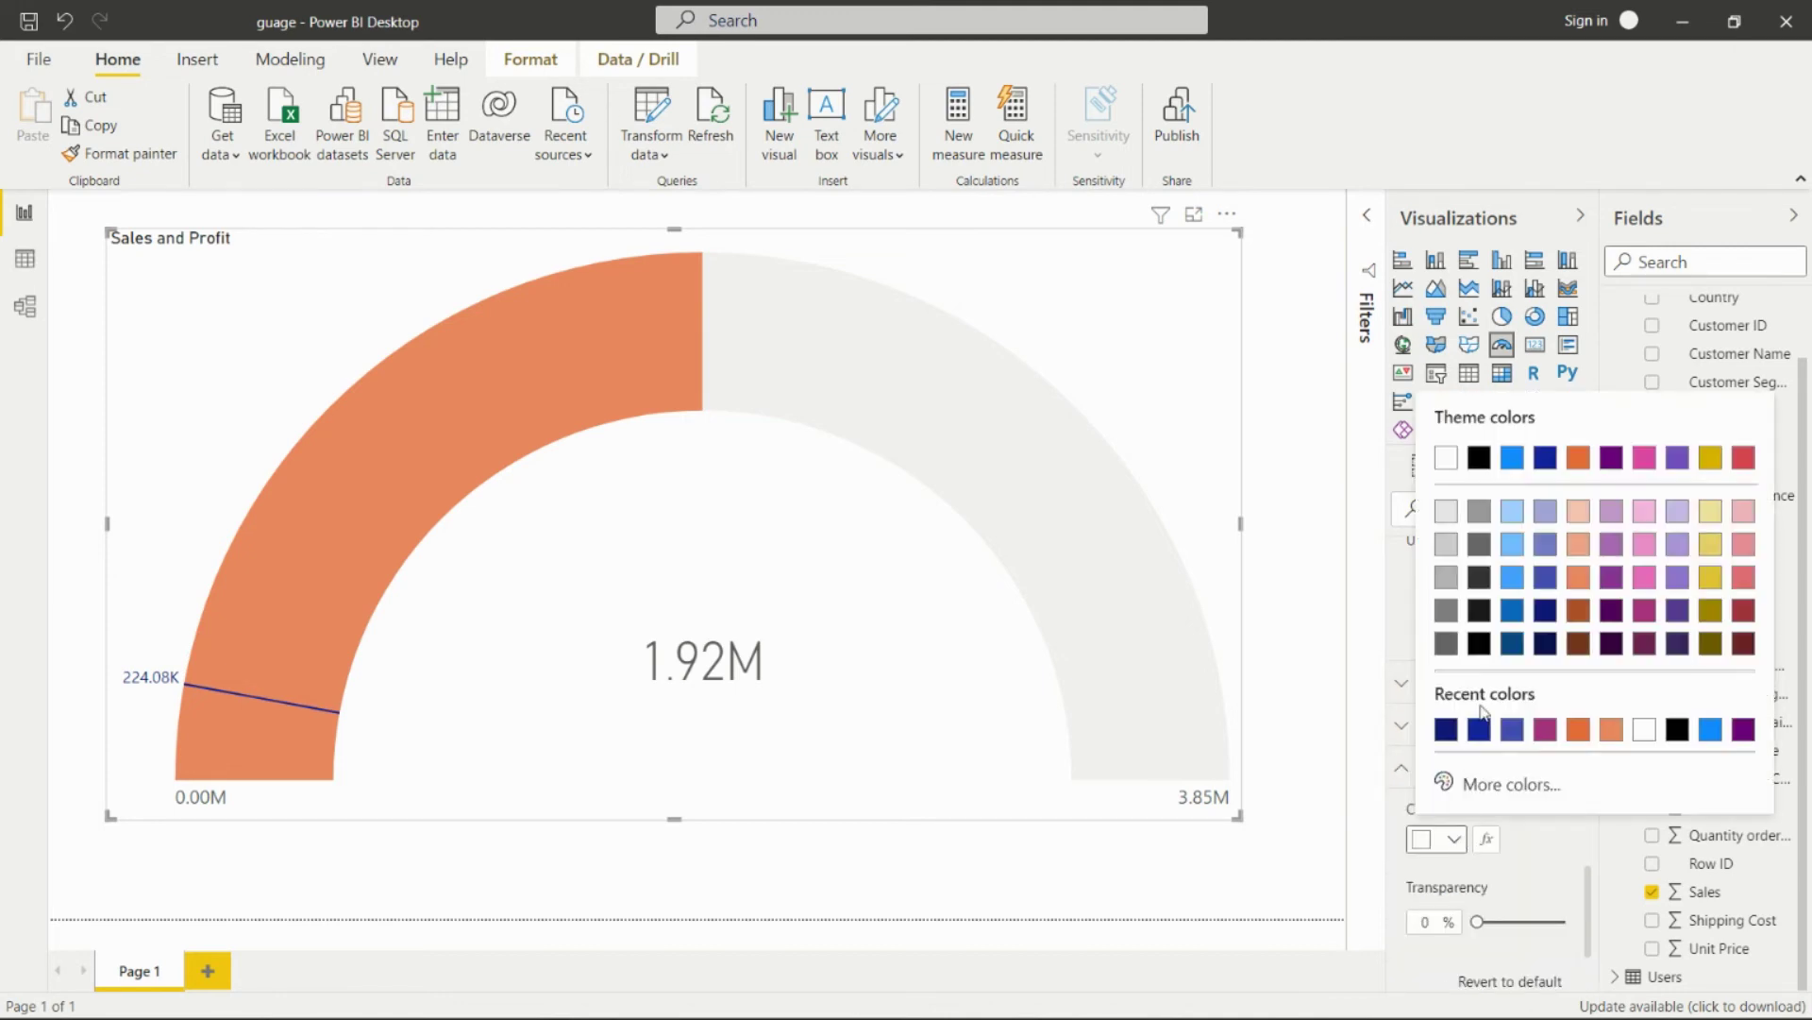
left_click(1446, 577)
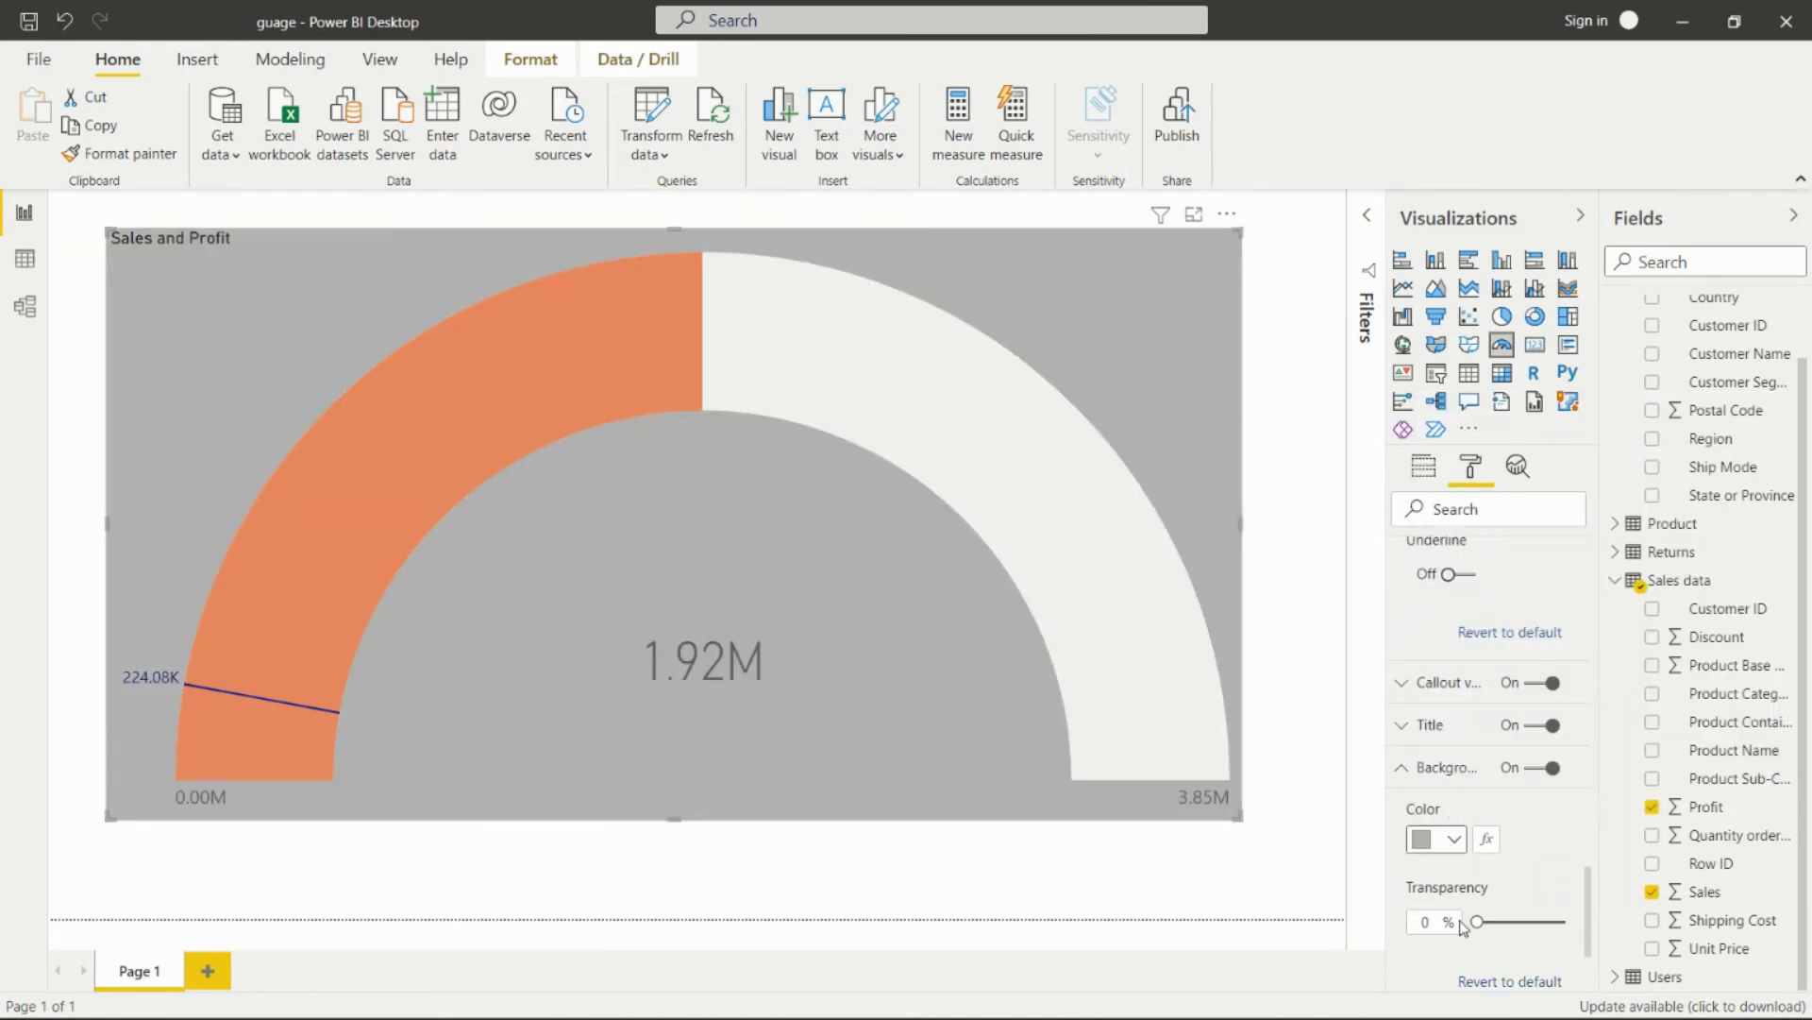
left_click_drag(1479, 922, 1530, 925)
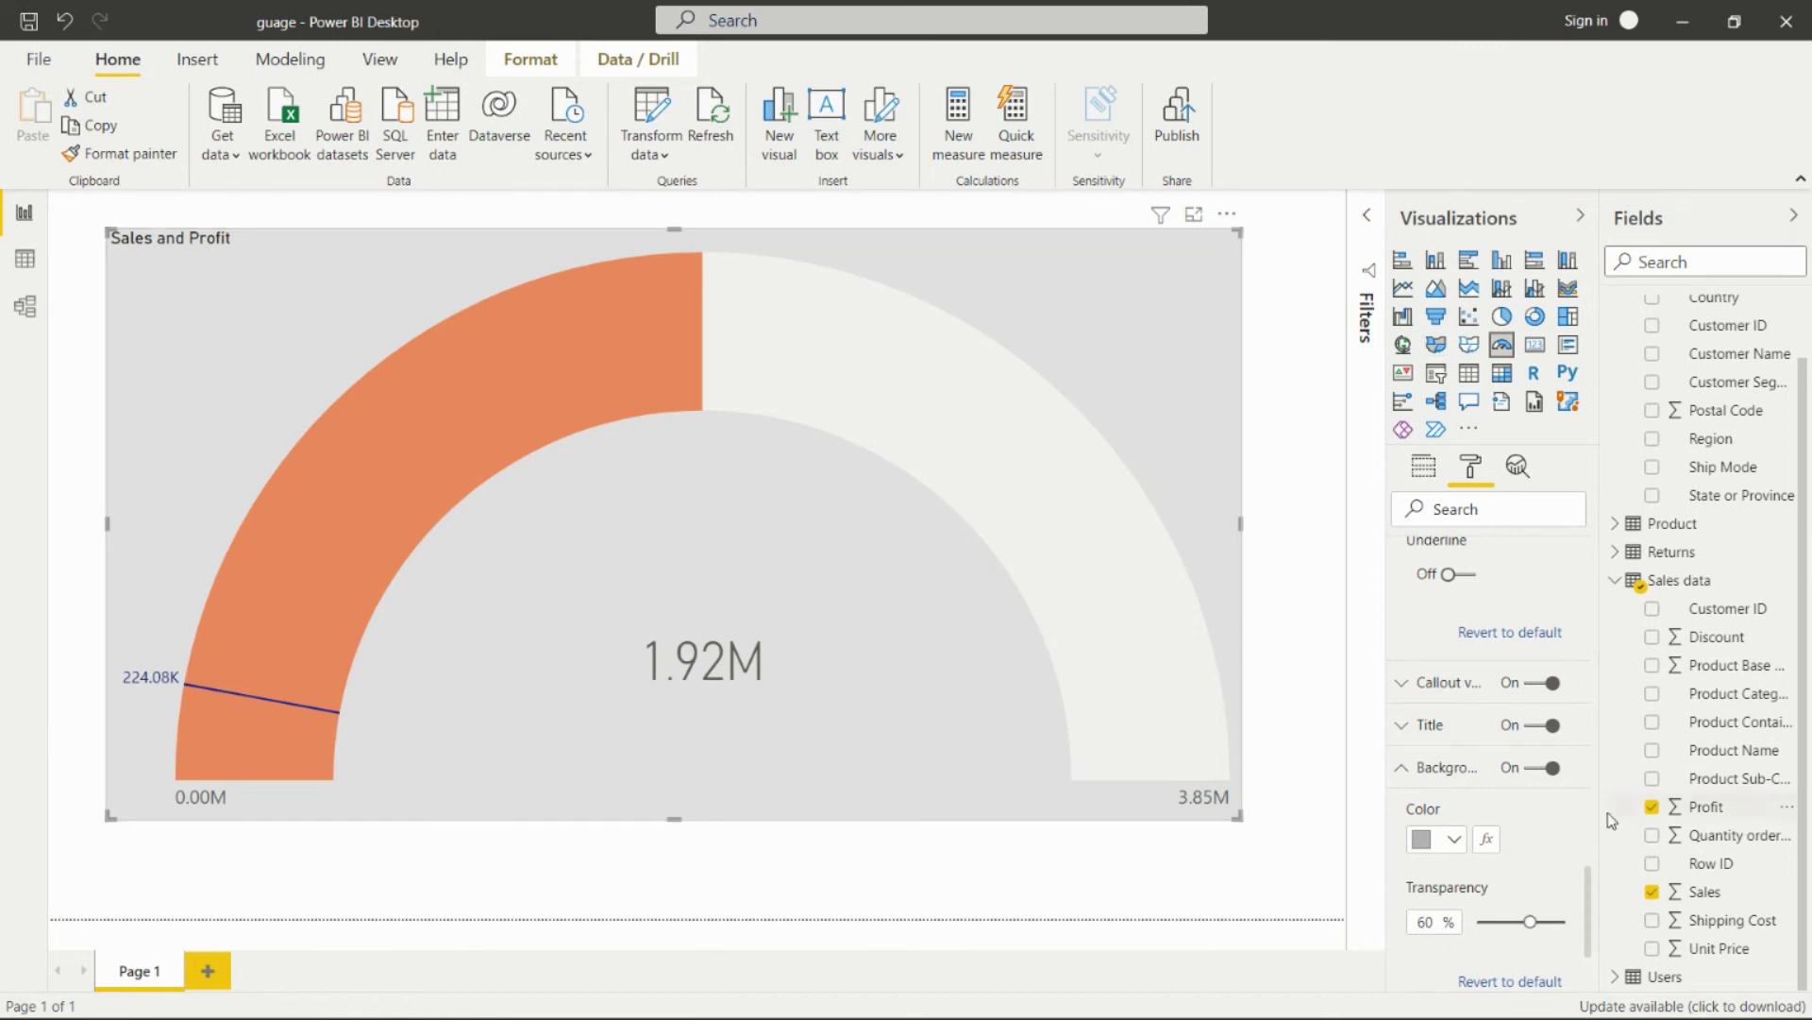
Enable the border and shadow for the gauge, and deselect the visual.
scroll(1471, 741, "down", 3)
scroll(1454, 801, "down", 3)
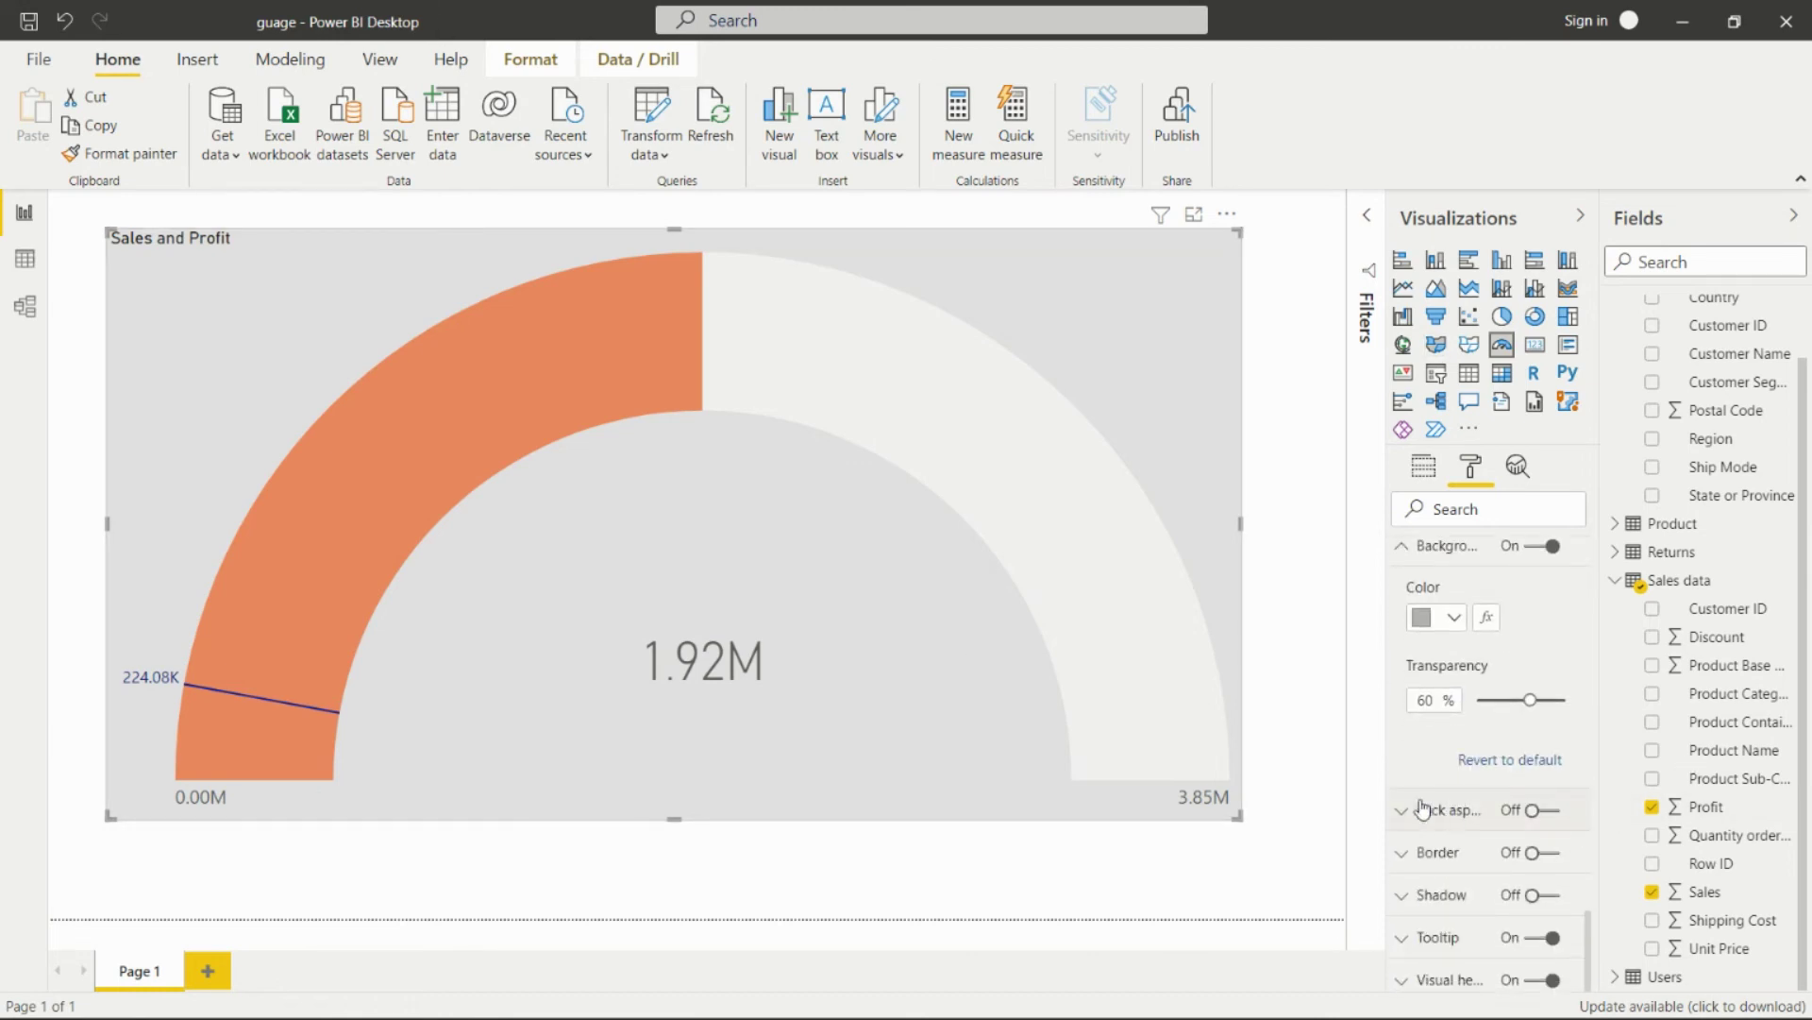
left_click(1536, 854)
left_click(1537, 897)
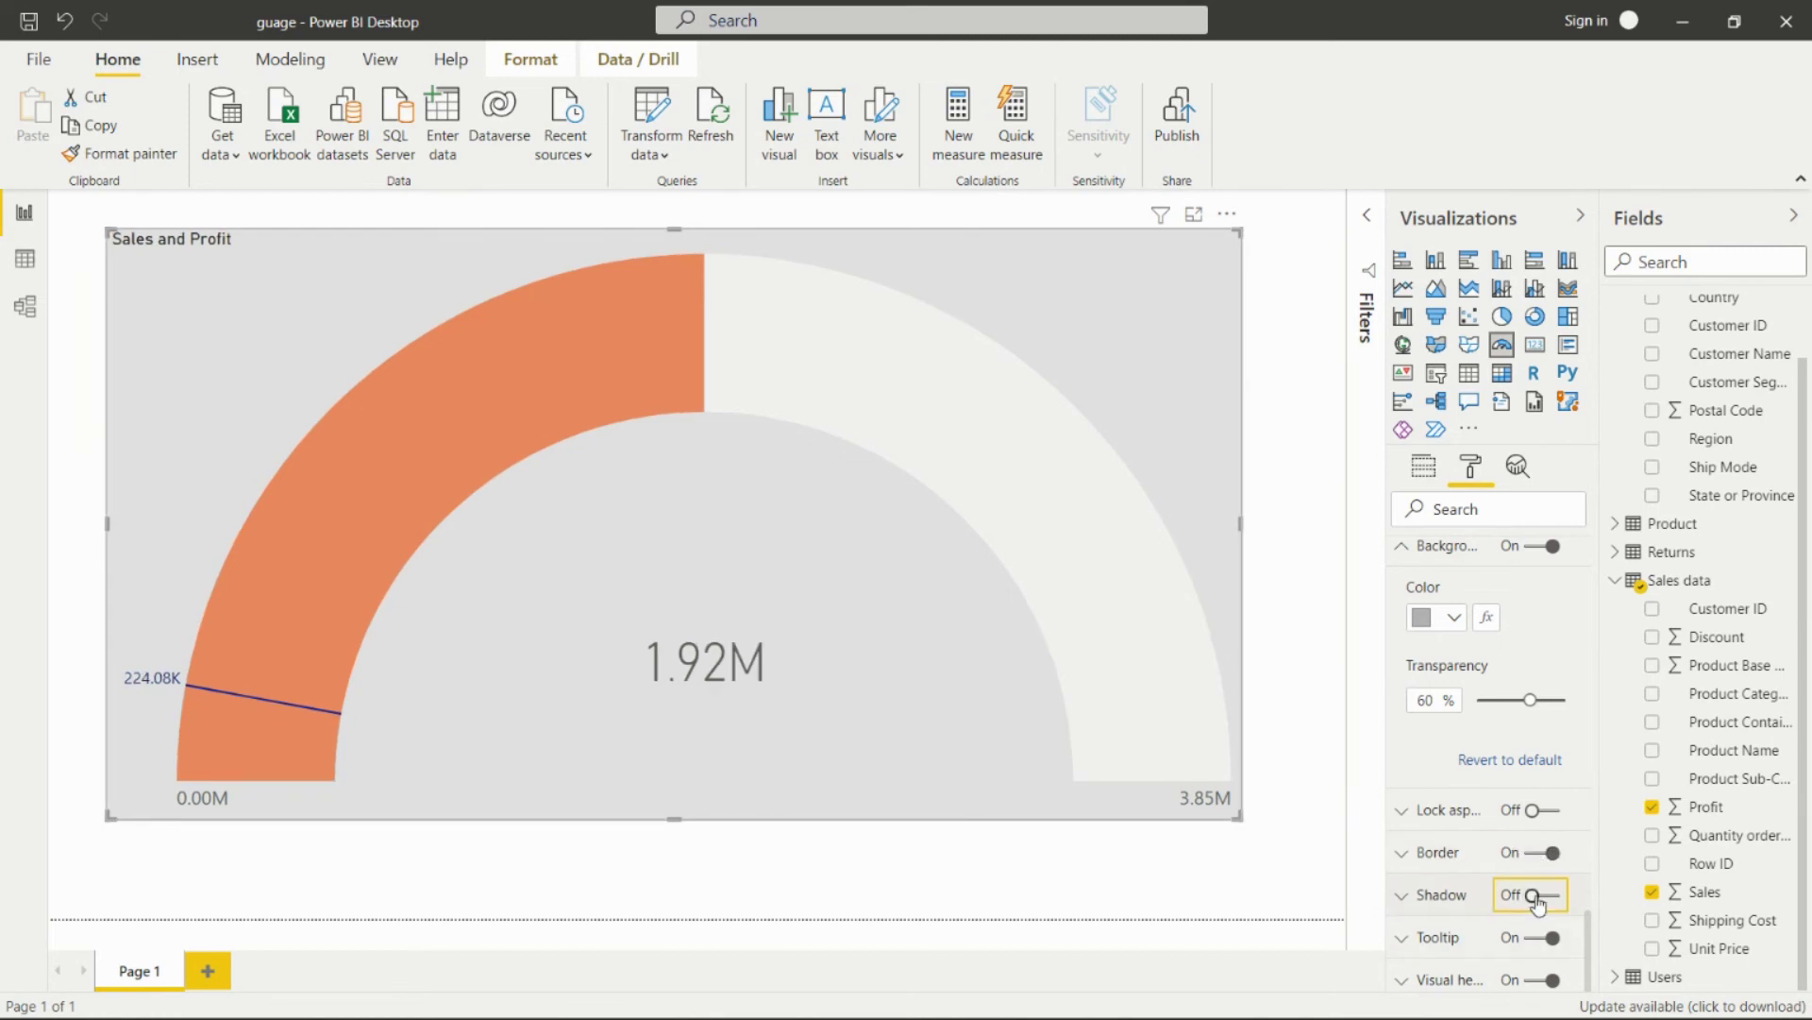
left_click(1316, 767)
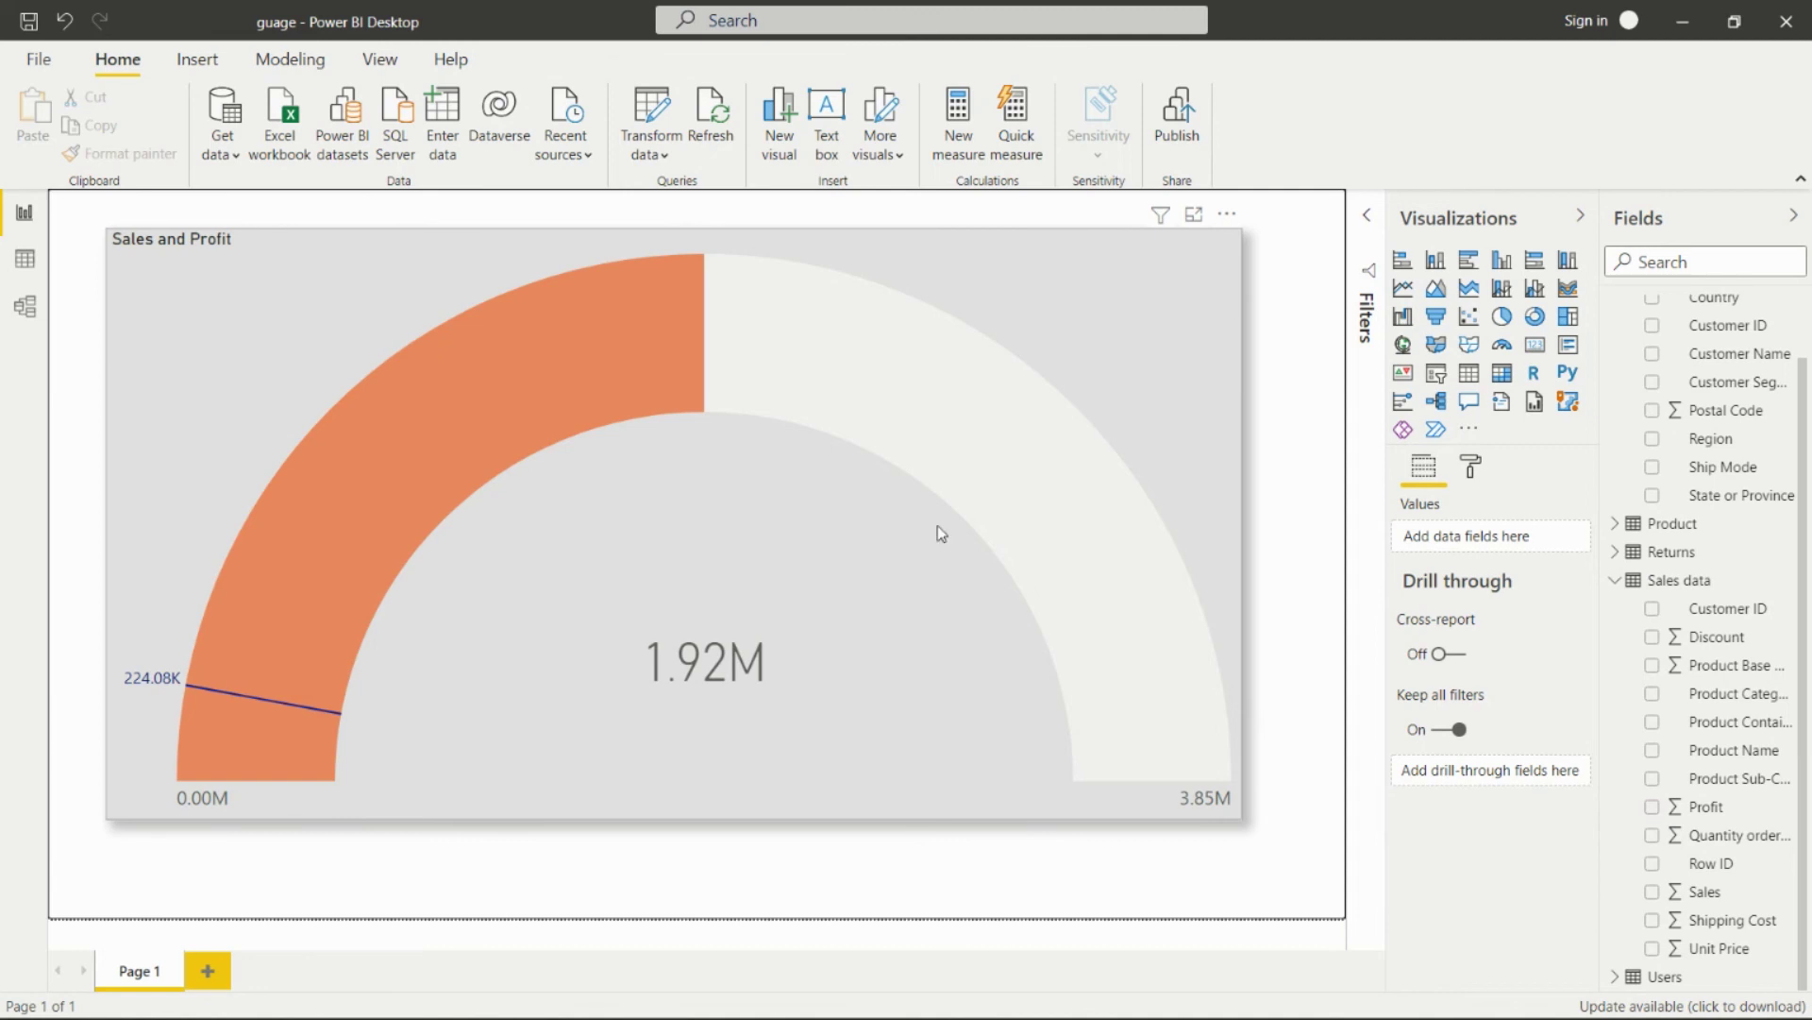